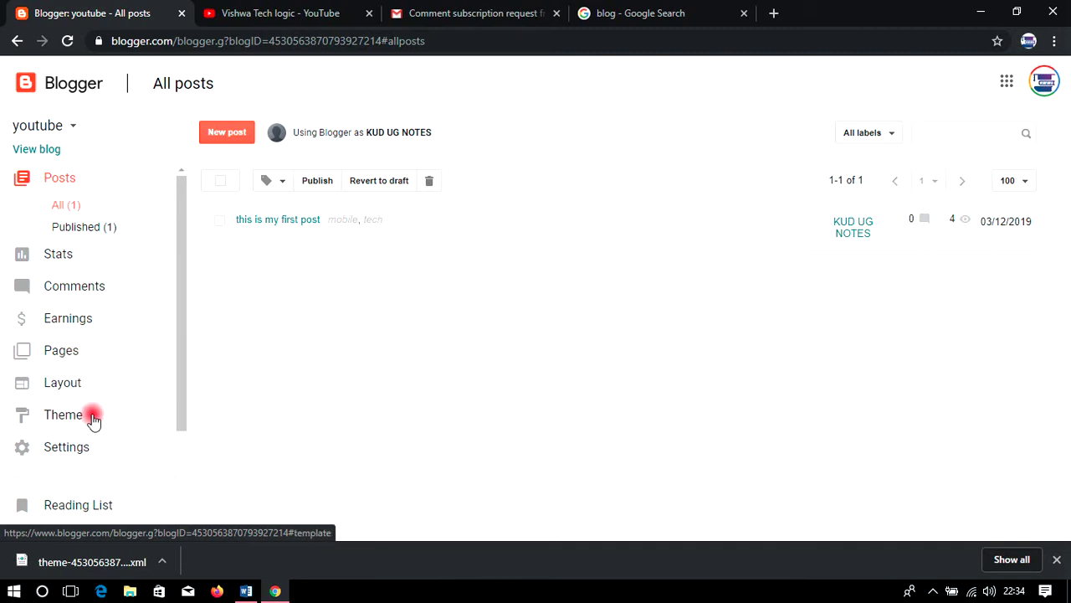
- Open the blog's user settings
{"action": "left_click", "coordinate": [82, 452]}
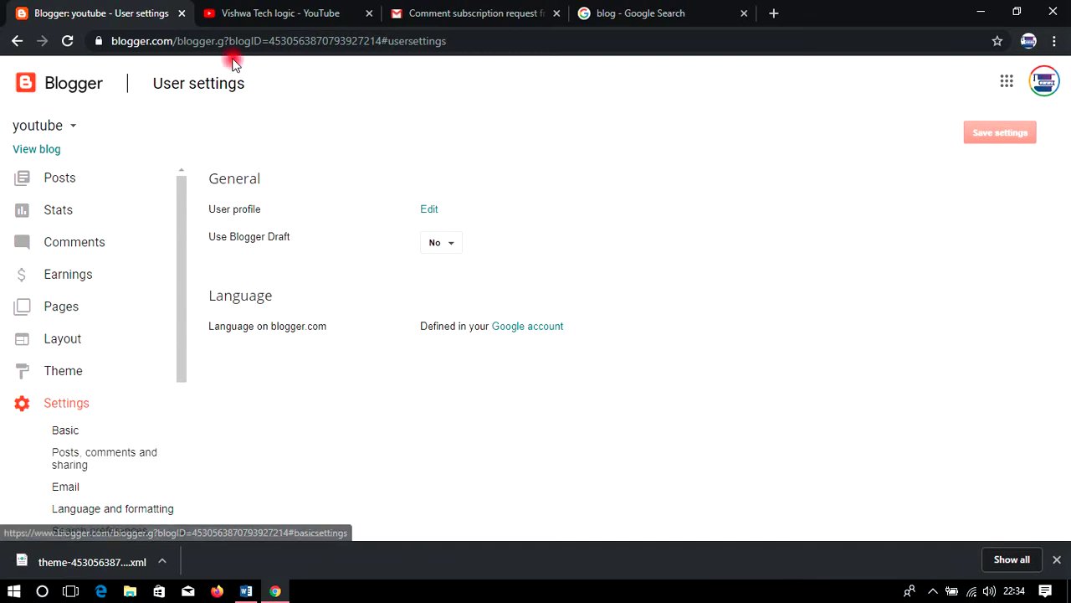
- Switch to YouTube, subscribe to the Vishwa Tech logic channel and set its notifications to All
{"action": "left_click", "coordinate": [267, 11]}
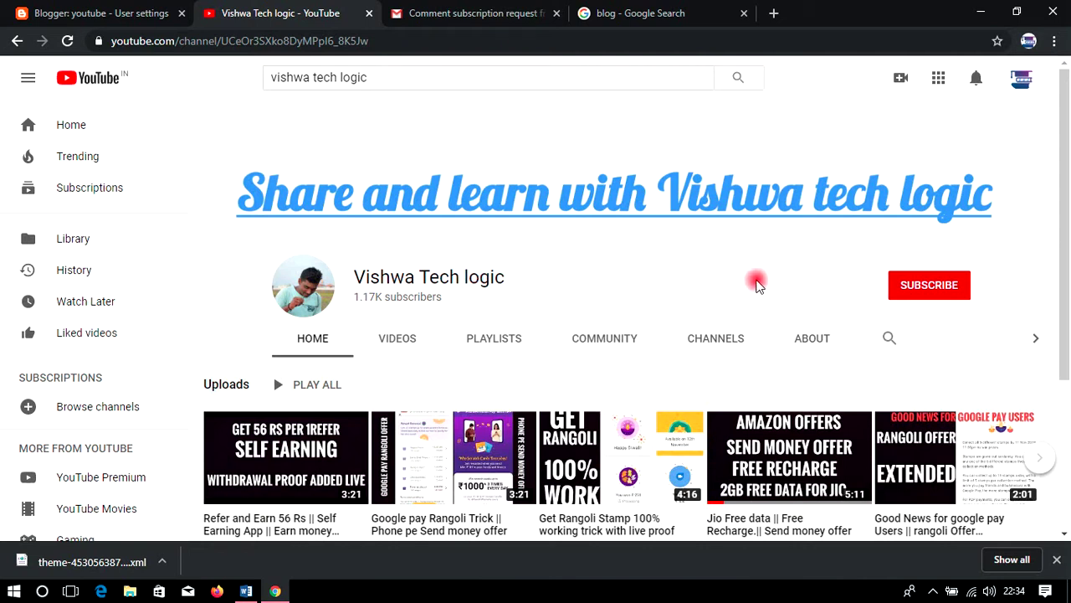
{"action": "left_click", "coordinate": [929, 288]}
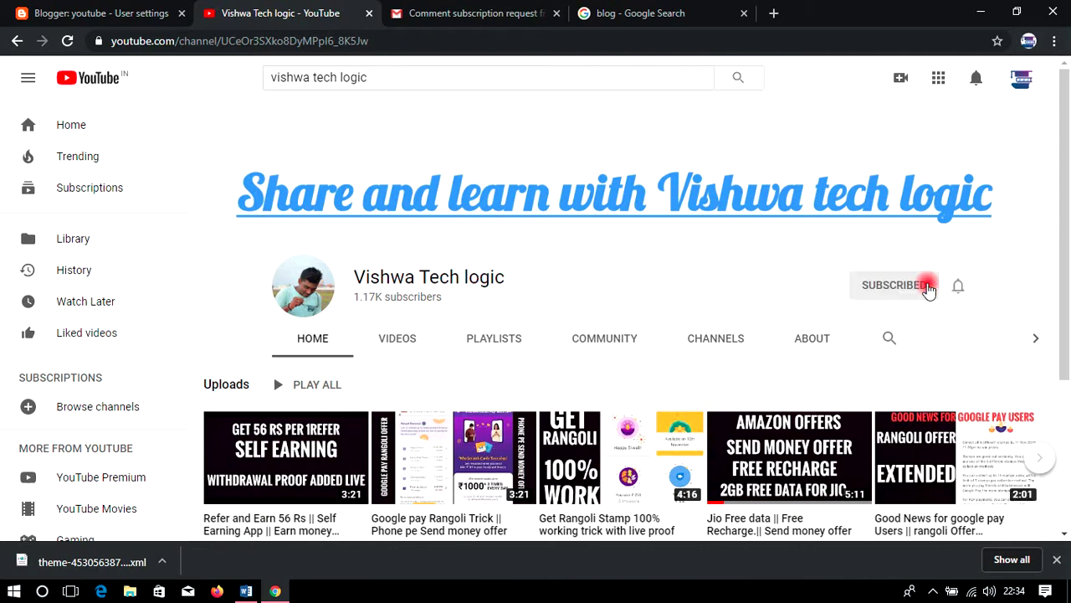
{"action": "left_click", "coordinate": [959, 287]}
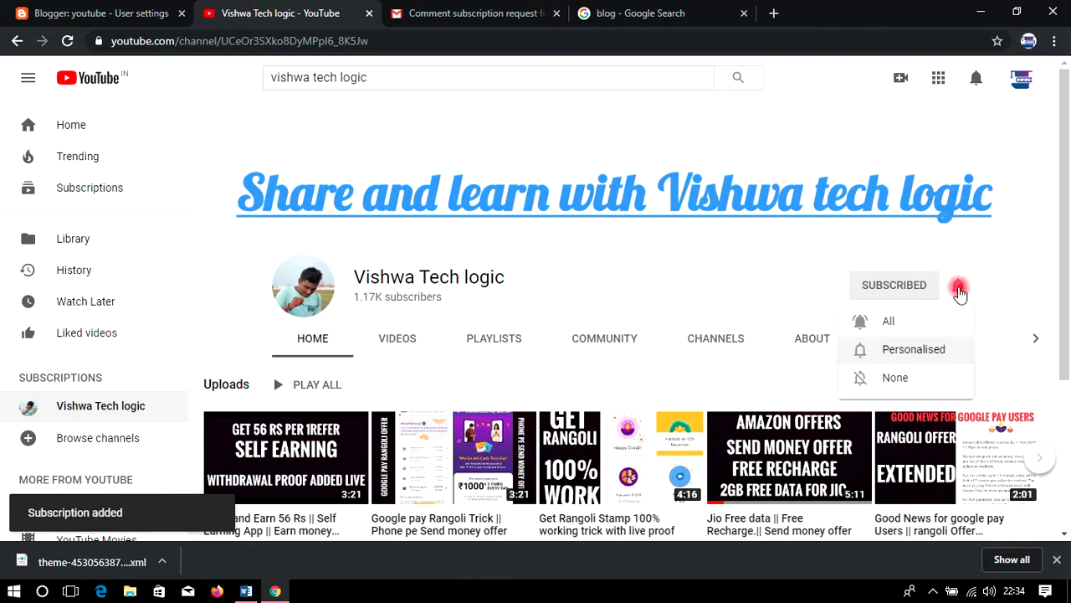
{"action": "left_click", "coordinate": [892, 322]}
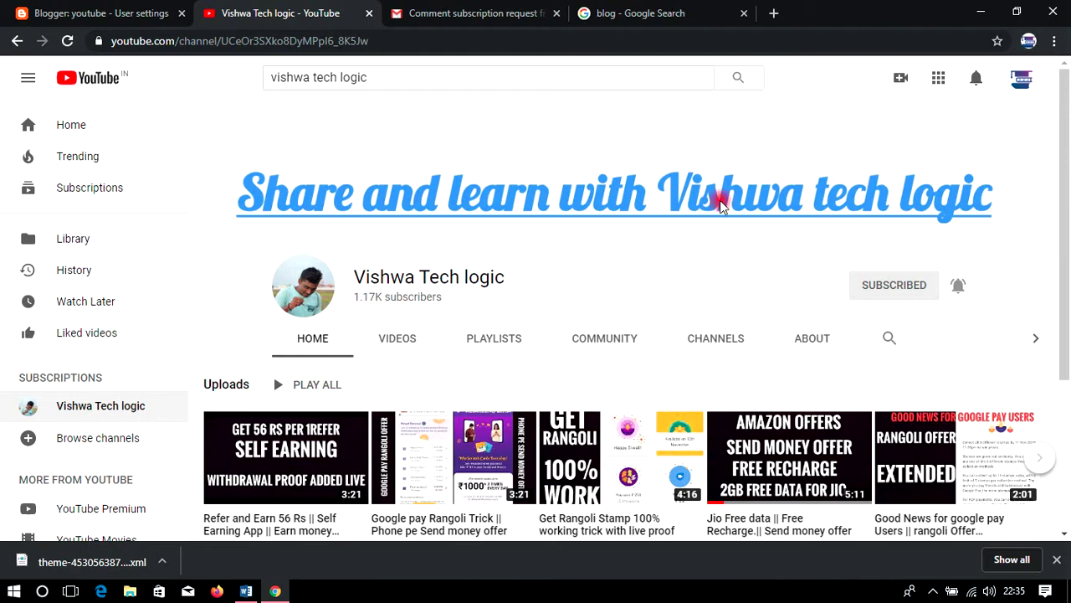
- Return to the Blogger user settings and open the user profile for editing
{"action": "left_click", "coordinate": [74, 13]}
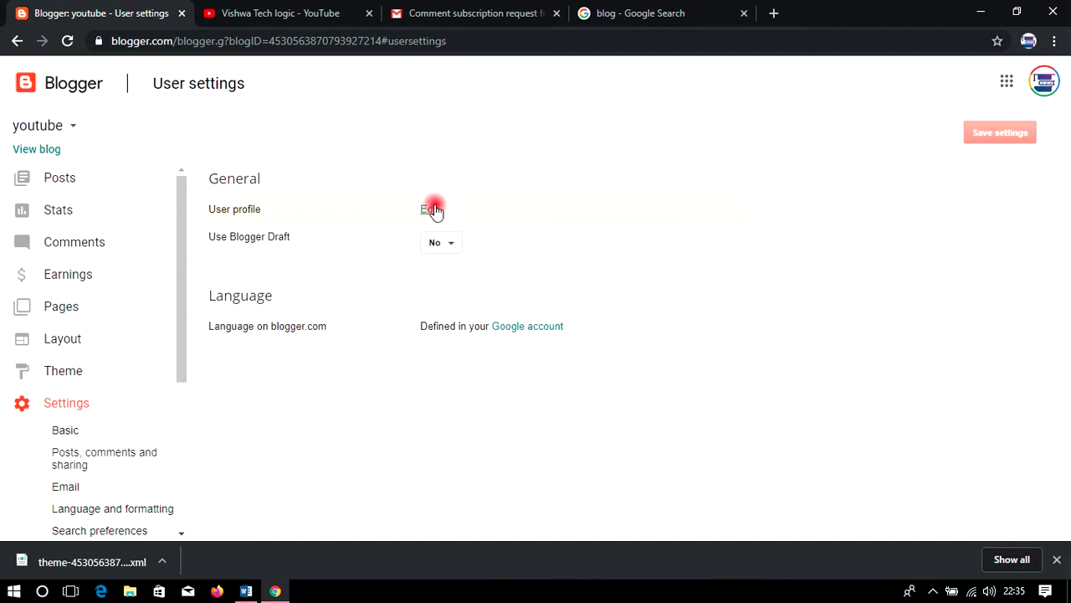
{"action": "left_click", "coordinate": [432, 208]}
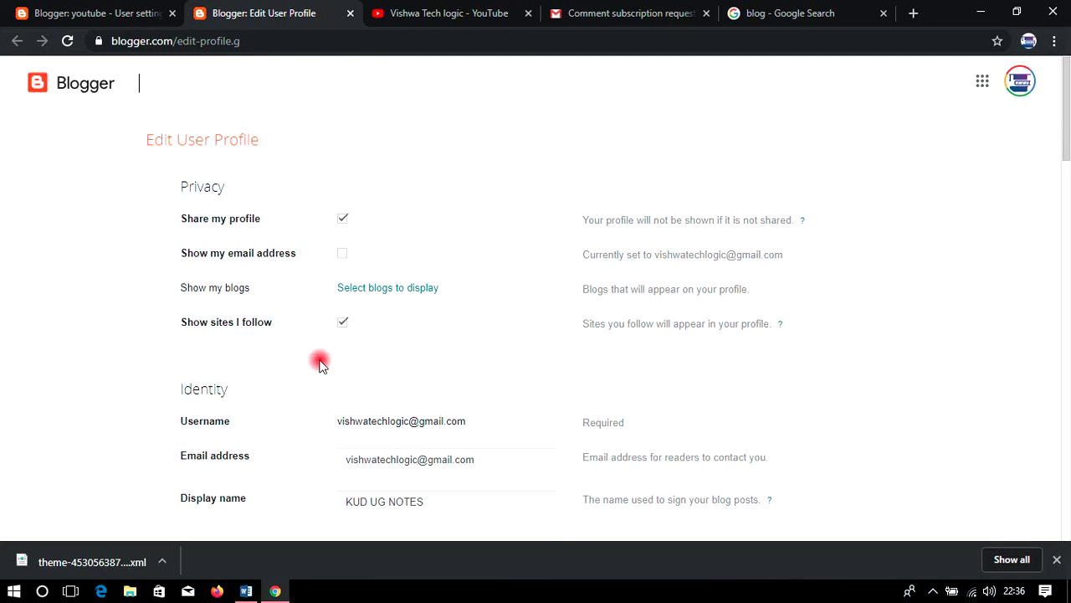
- Examine the username, email address and display name fields in the profile's Identity section
{"action": "scroll", "coordinate": [323, 361], "scroll_direction": "down", "scroll_amount": 2}
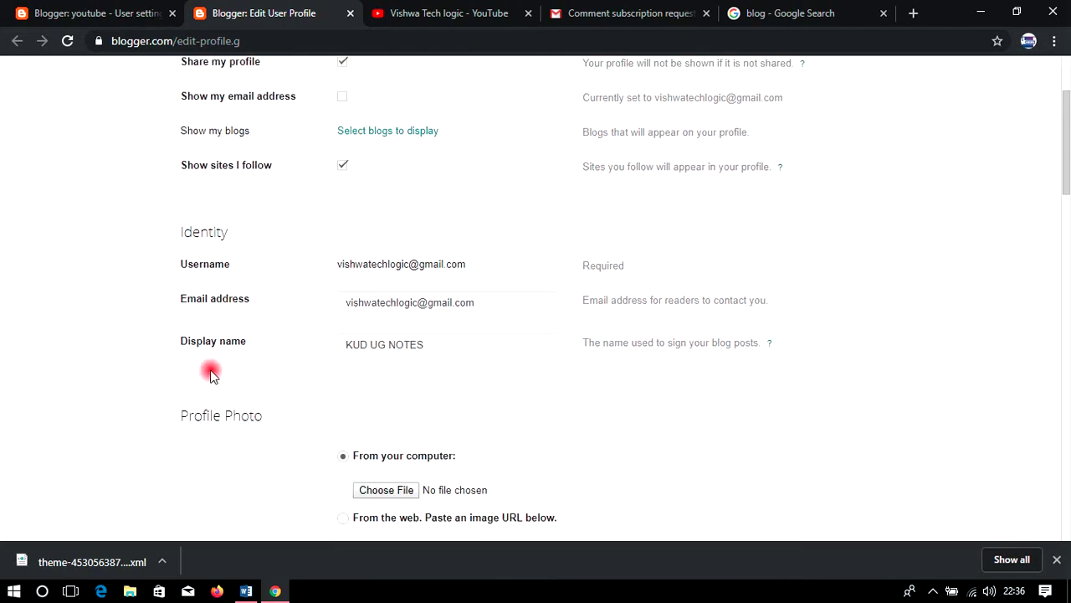
{"action": "double_click", "coordinate": [186, 265]}
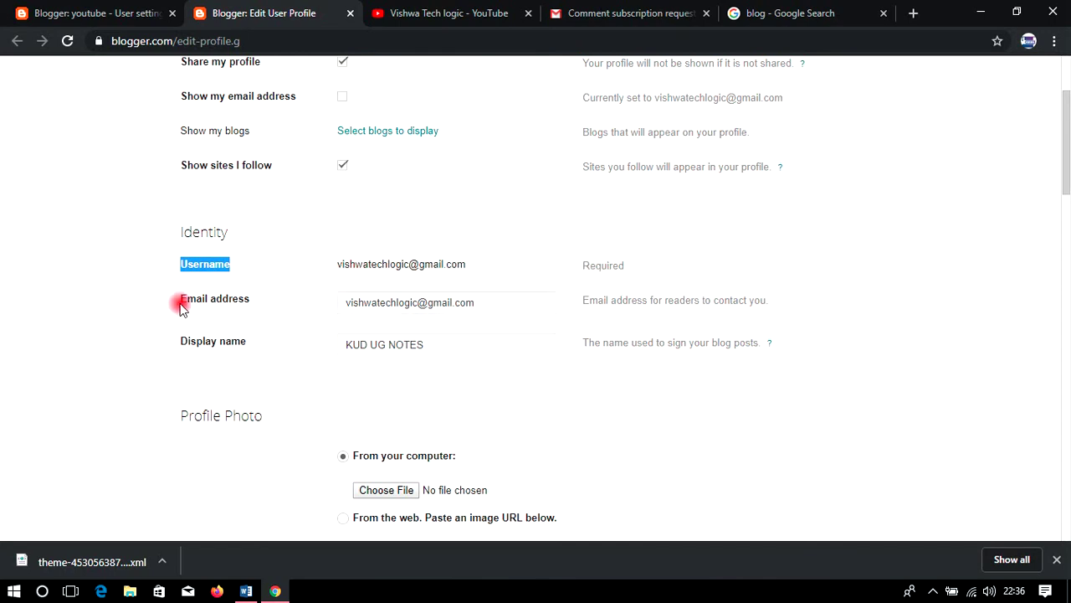
{"action": "left_click", "coordinate": [238, 303]}
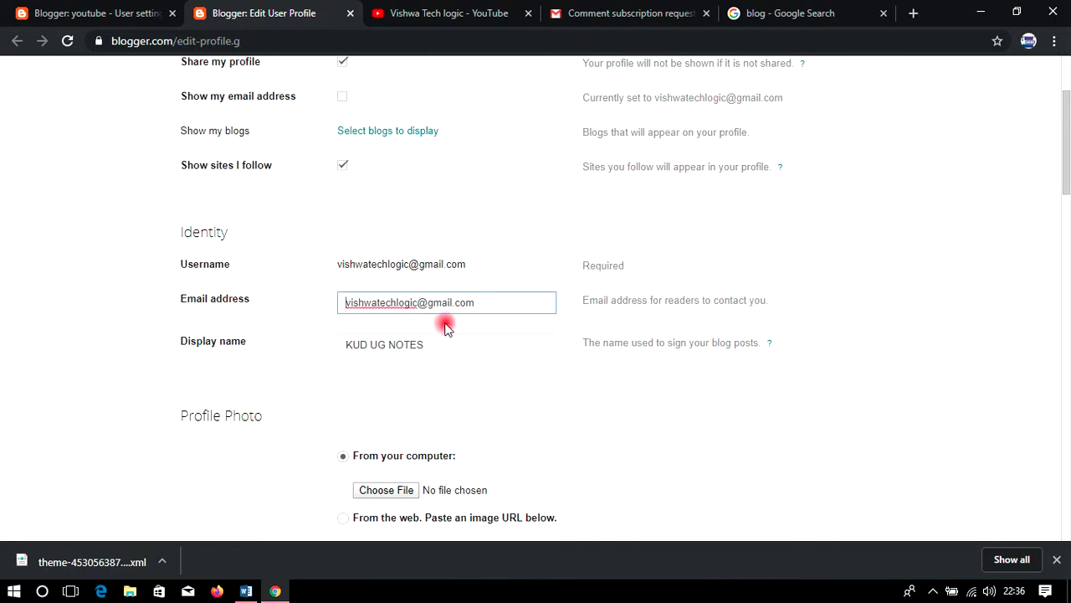
{"action": "left_click_drag", "start_coordinate": [441, 302], "coordinate": [340, 304]}
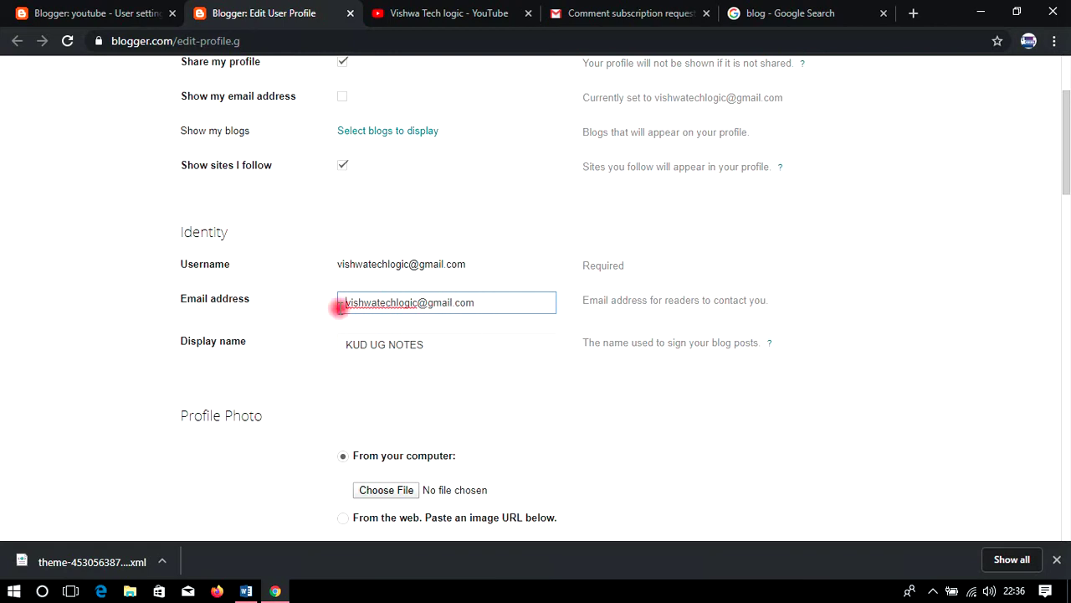
{"action": "left_click", "coordinate": [494, 300]}
{"action": "left_click", "coordinate": [186, 298]}
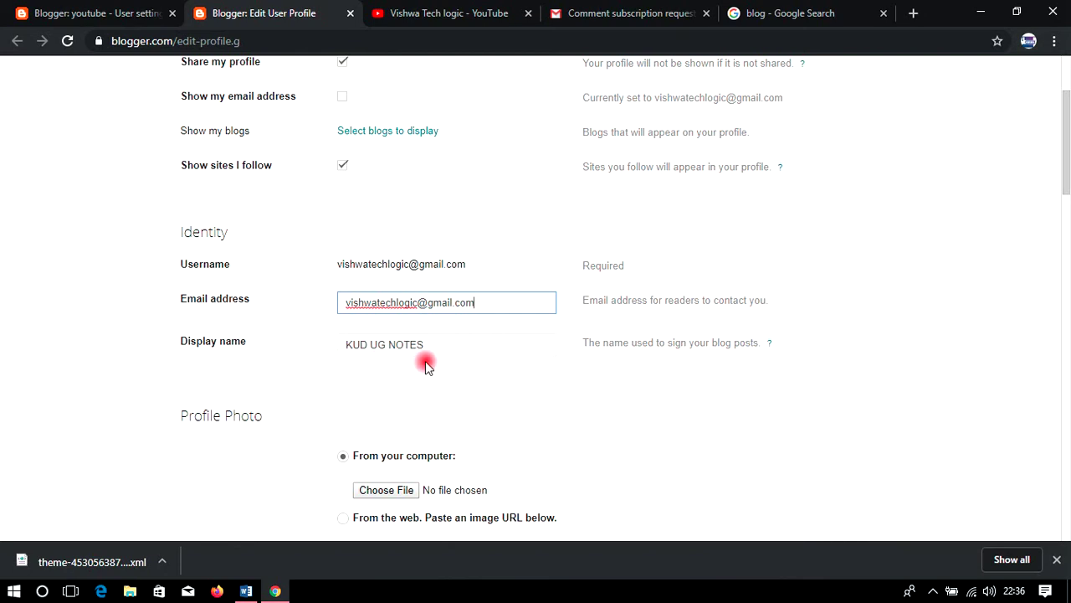
{"action": "scroll", "coordinate": [497, 400], "scroll_direction": "down", "scroll_amount": 1}
{"action": "scroll", "coordinate": [497, 400], "scroll_direction": "down", "scroll_amount": 2}
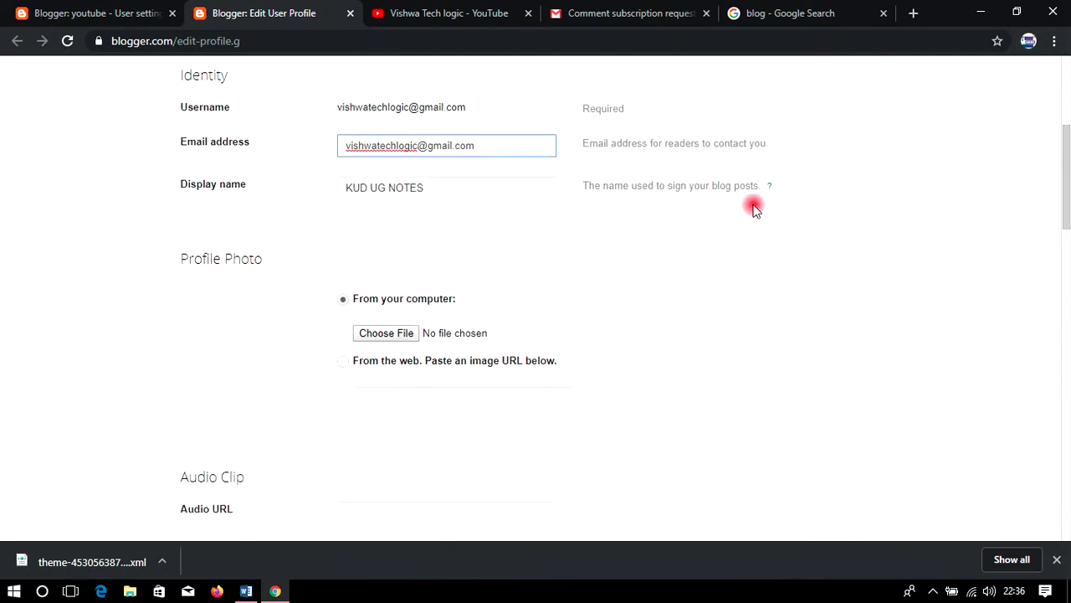
{"action": "left_click_drag", "start_coordinate": [473, 198], "coordinate": [276, 191]}
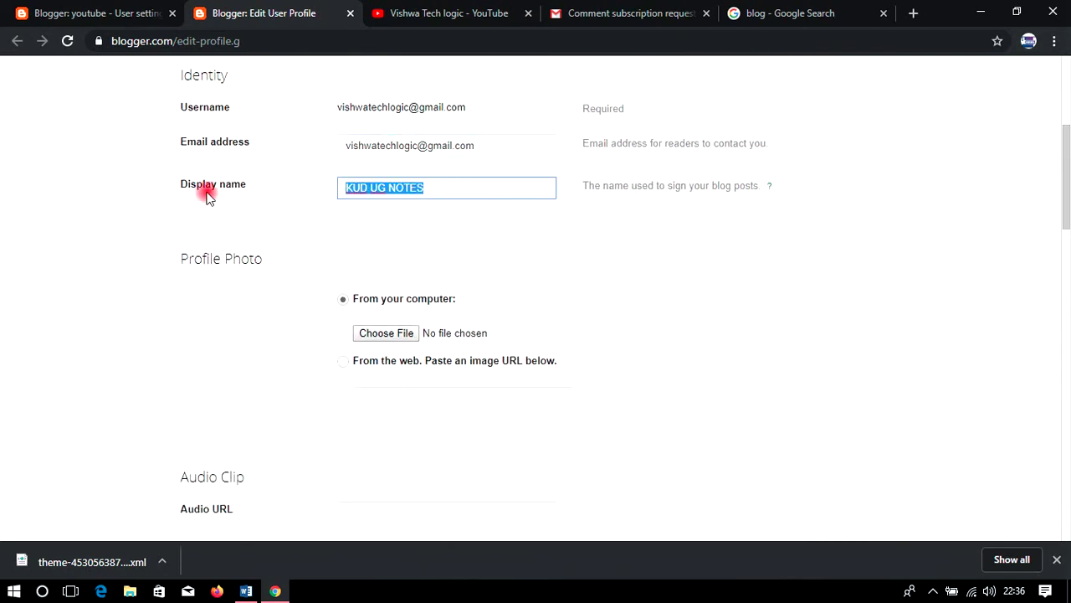
{"action": "left_click", "coordinate": [485, 258]}
- Examine the profile photo source options and the audio clip URL field
{"action": "scroll", "coordinate": [236, 284], "scroll_direction": "down", "scroll_amount": 1}
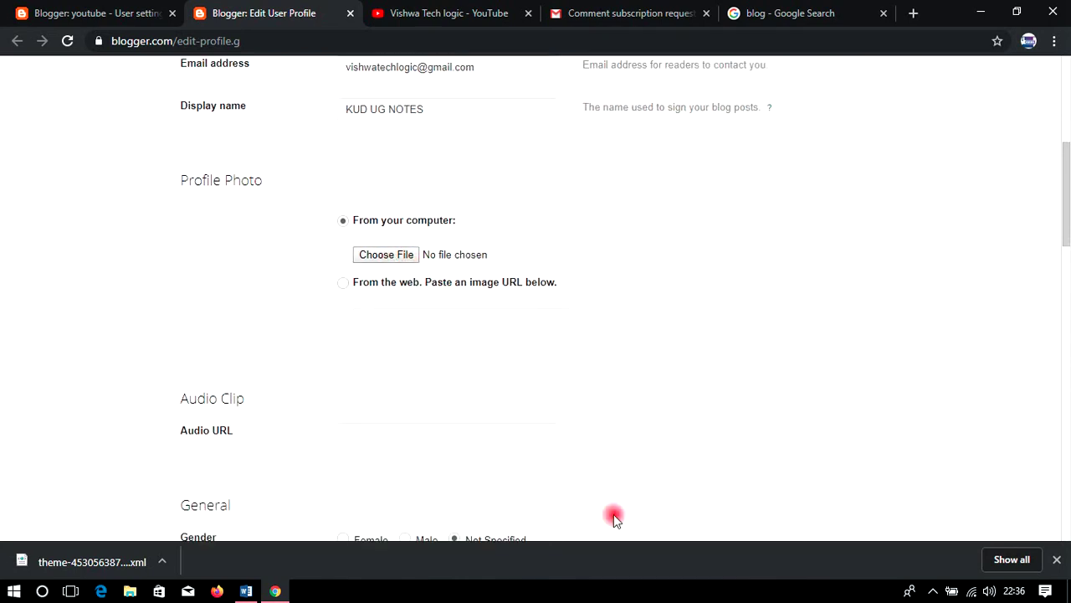
{"action": "left_click", "coordinate": [533, 594]}
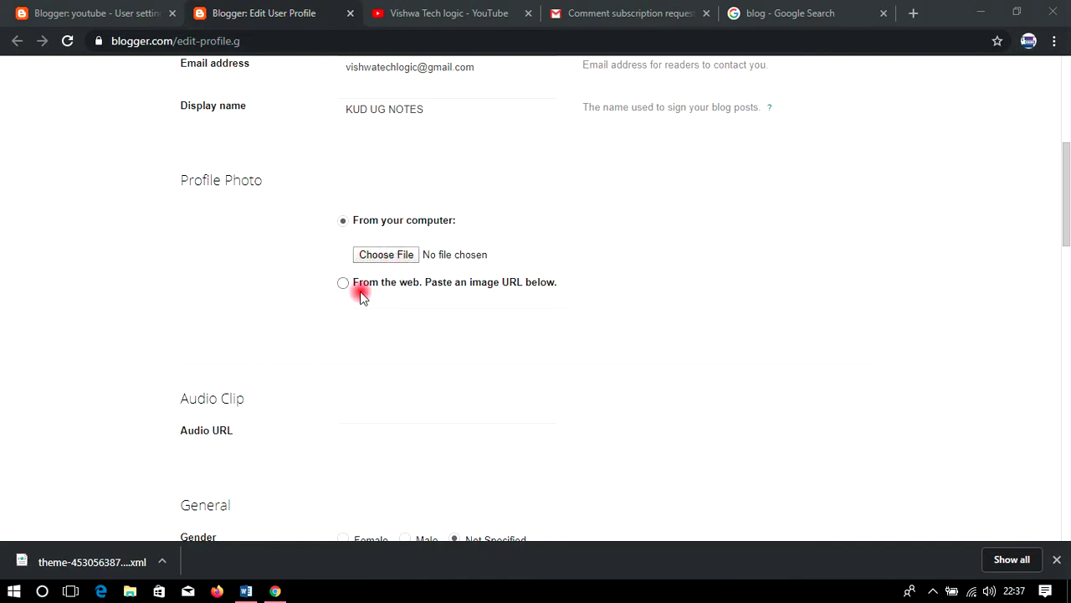
{"action": "left_click", "coordinate": [398, 311]}
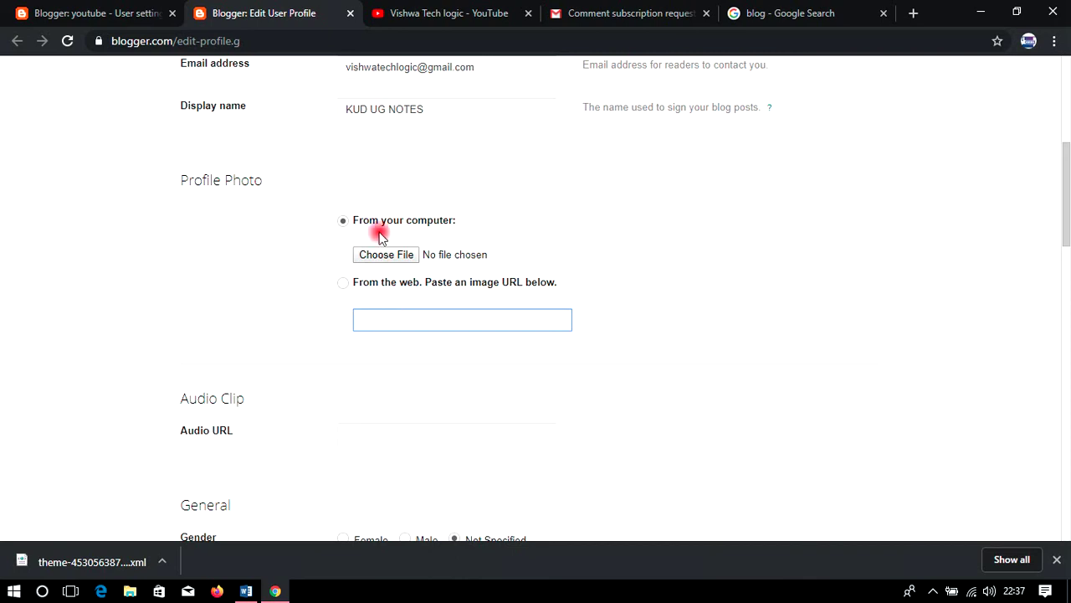
{"action": "left_click", "coordinate": [454, 221]}
{"action": "scroll", "coordinate": [481, 252], "scroll_direction": "down", "scroll_amount": 1}
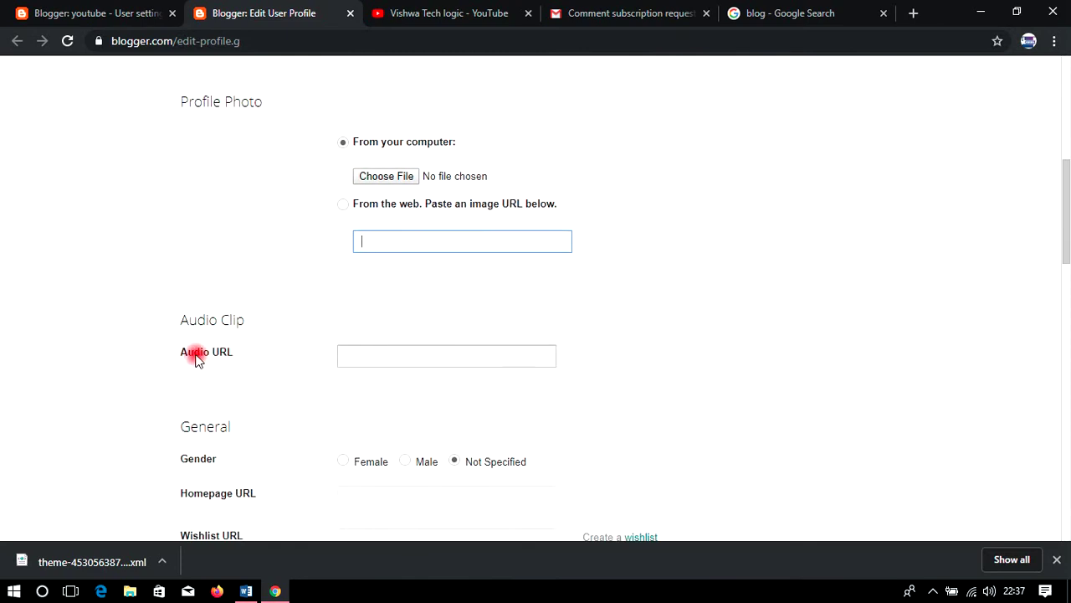
{"action": "left_click", "coordinate": [374, 355]}
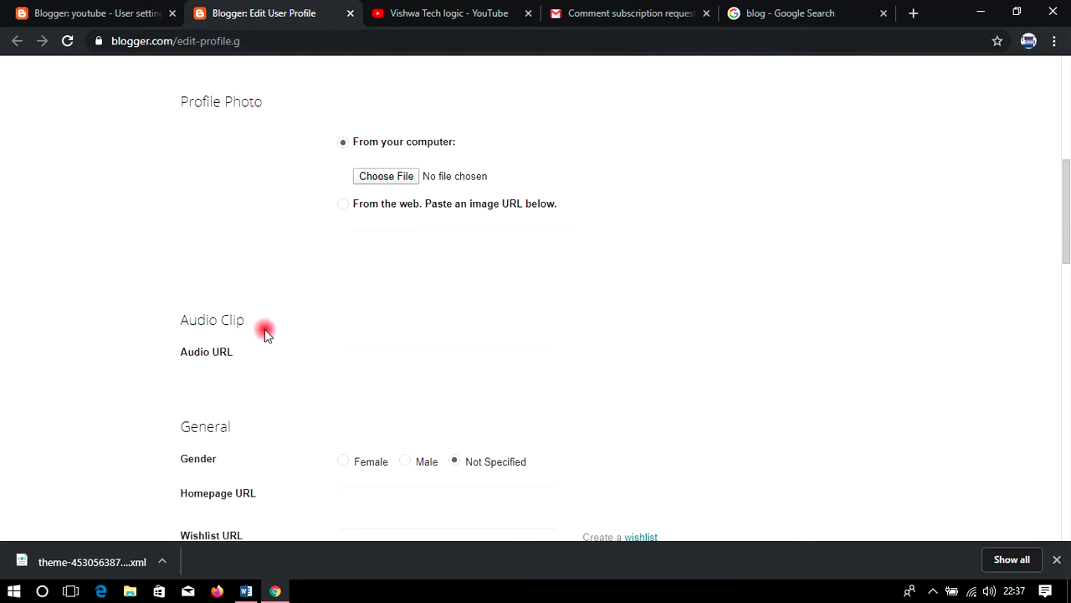
- Look through the General section's gender, homepage URL, wishlist URL and IM username fields, and skim the Location and Work sections
{"action": "scroll", "coordinate": [288, 365], "scroll_direction": "down", "scroll_amount": 2}
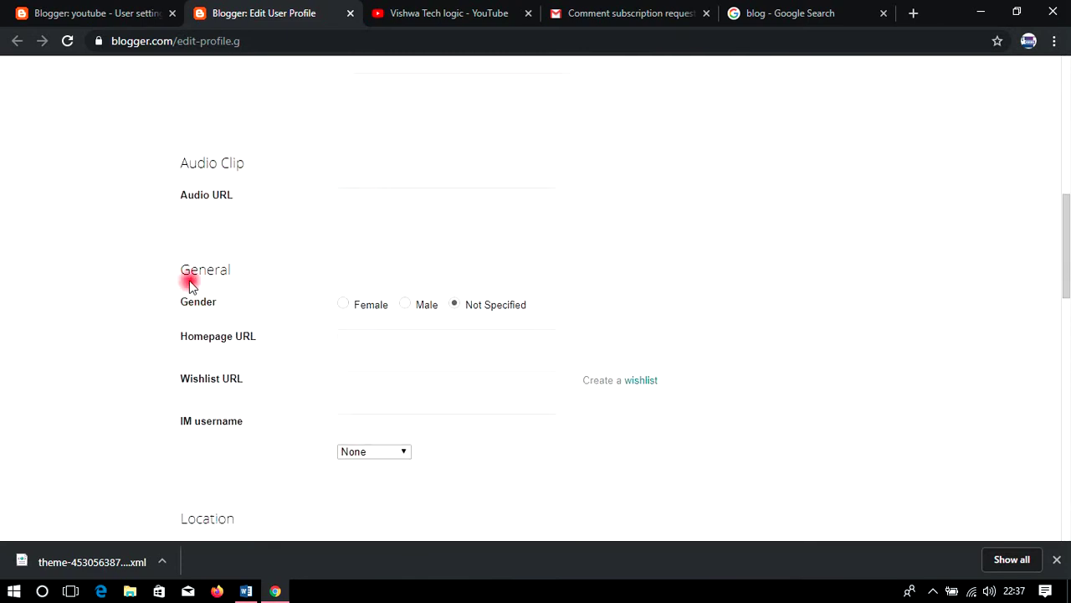
{"action": "scroll", "coordinate": [186, 293], "scroll_direction": "down", "scroll_amount": 1}
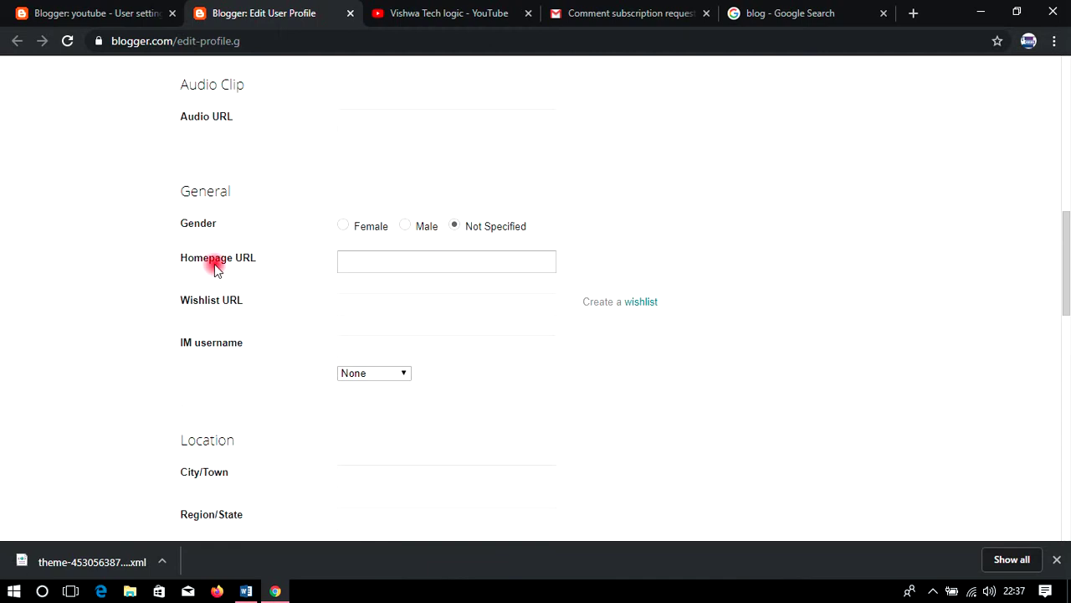
{"action": "left_click", "coordinate": [418, 263]}
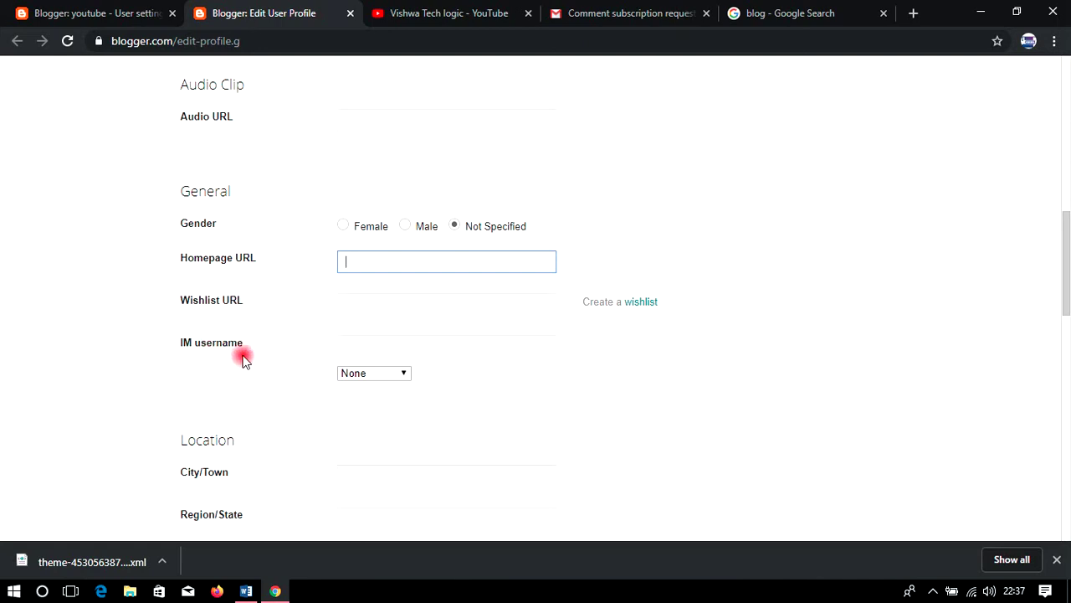
{"action": "scroll", "coordinate": [280, 376], "scroll_direction": "down", "scroll_amount": 1}
{"action": "scroll", "coordinate": [268, 369], "scroll_direction": "down", "scroll_amount": 1}
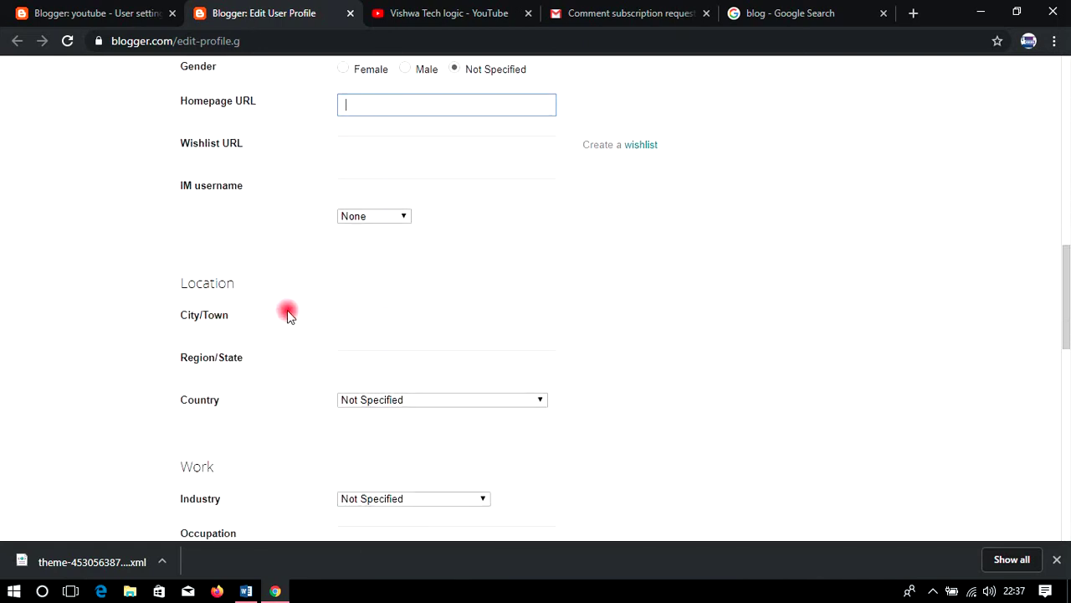
{"action": "scroll", "coordinate": [289, 318], "scroll_direction": "down", "scroll_amount": 1}
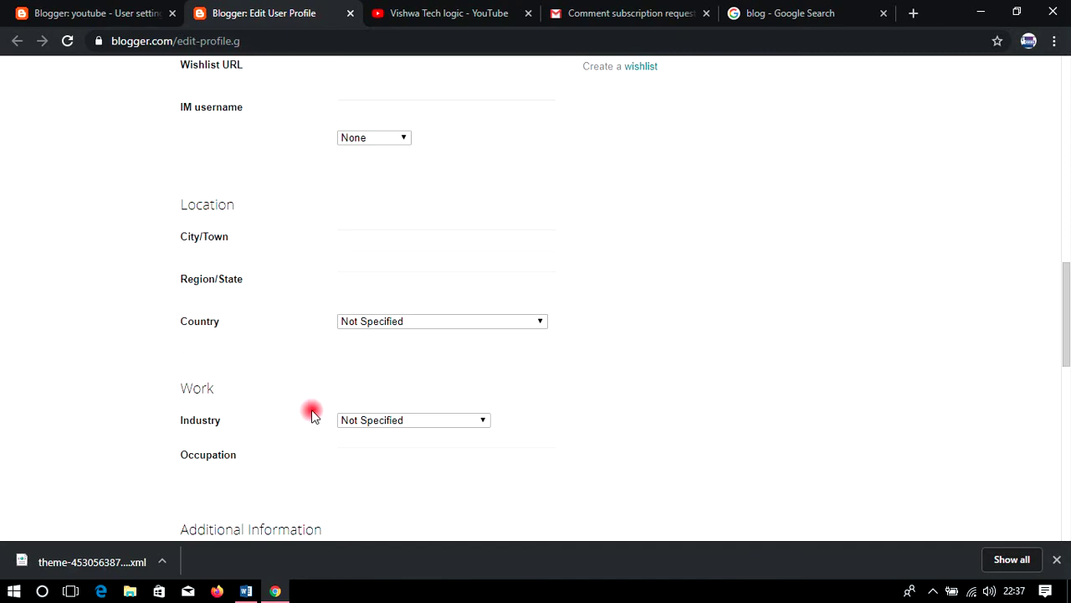
{"action": "scroll", "coordinate": [285, 389], "scroll_direction": "down", "scroll_amount": 2}
{"action": "scroll", "coordinate": [293, 385], "scroll_direction": "up", "scroll_amount": 3}
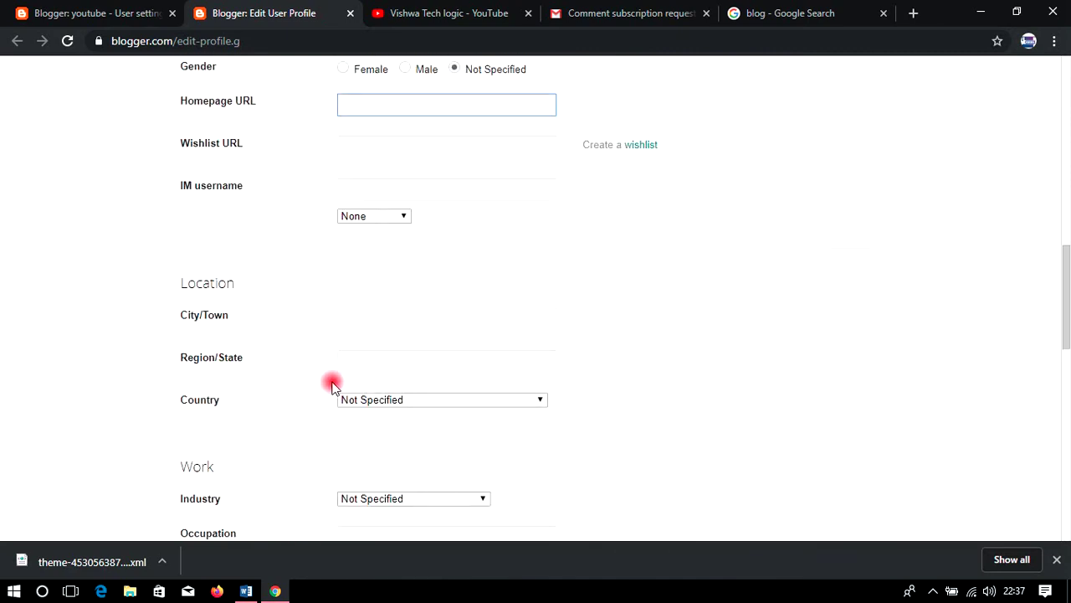
{"action": "left_click", "coordinate": [524, 581]}
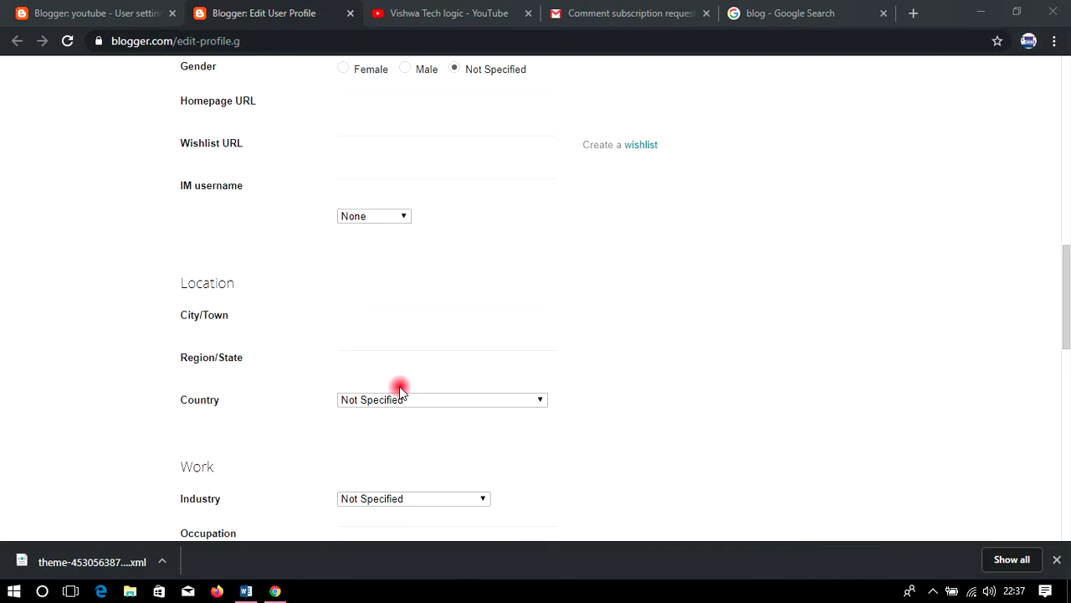
- Go through the profile's Location fields and set the country to India
{"action": "left_click_drag", "start_coordinate": [183, 314], "coordinate": [232, 316]}
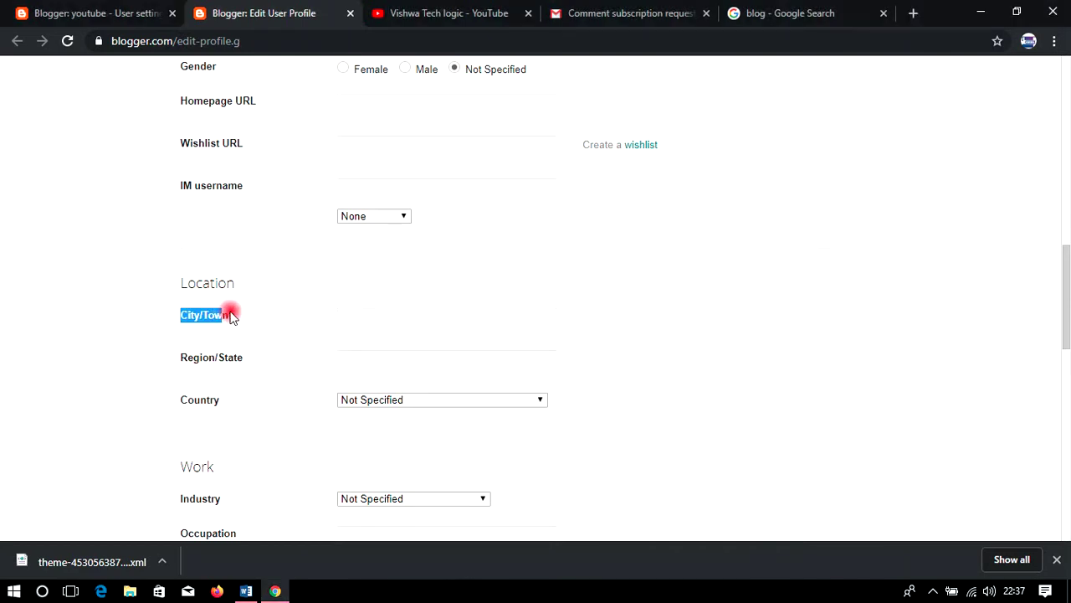
{"action": "left_click", "coordinate": [409, 316]}
{"action": "left_click_drag", "start_coordinate": [179, 359], "coordinate": [303, 366]}
{"action": "left_click", "coordinate": [371, 360]}
{"action": "scroll", "coordinate": [377, 362], "scroll_direction": "down", "scroll_amount": 1}
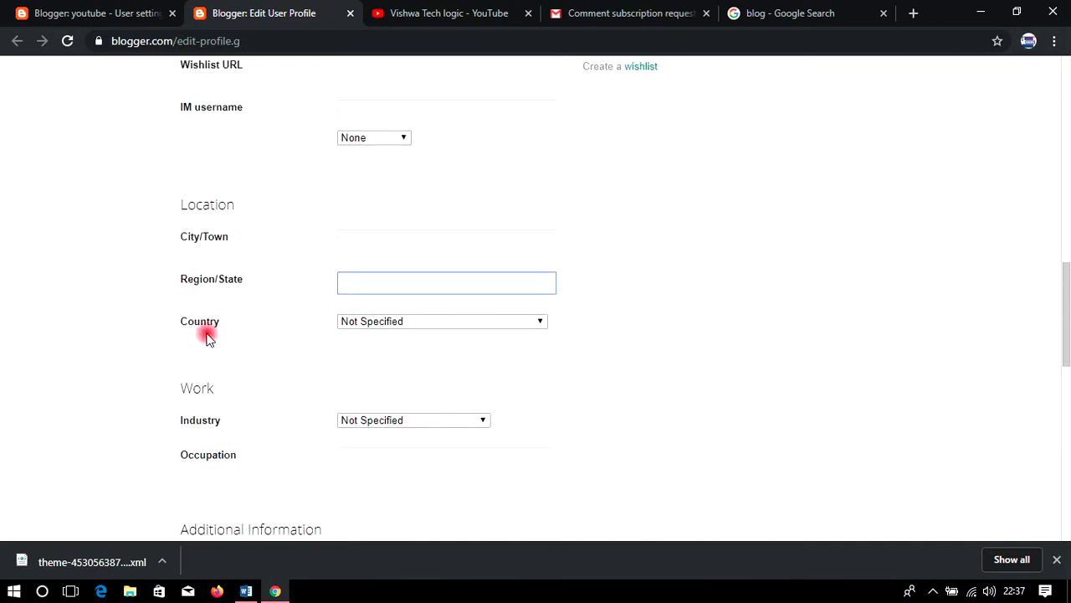
{"action": "left_click_drag", "start_coordinate": [174, 321], "coordinate": [234, 327]}
{"action": "left_click", "coordinate": [430, 324]}
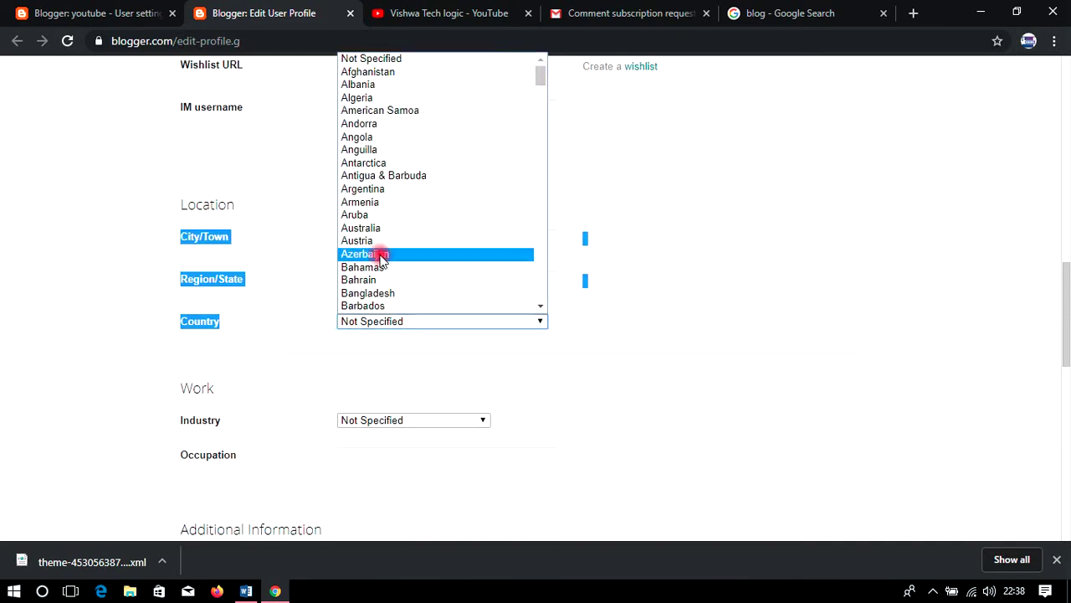
{"action": "type", "text": "in"}
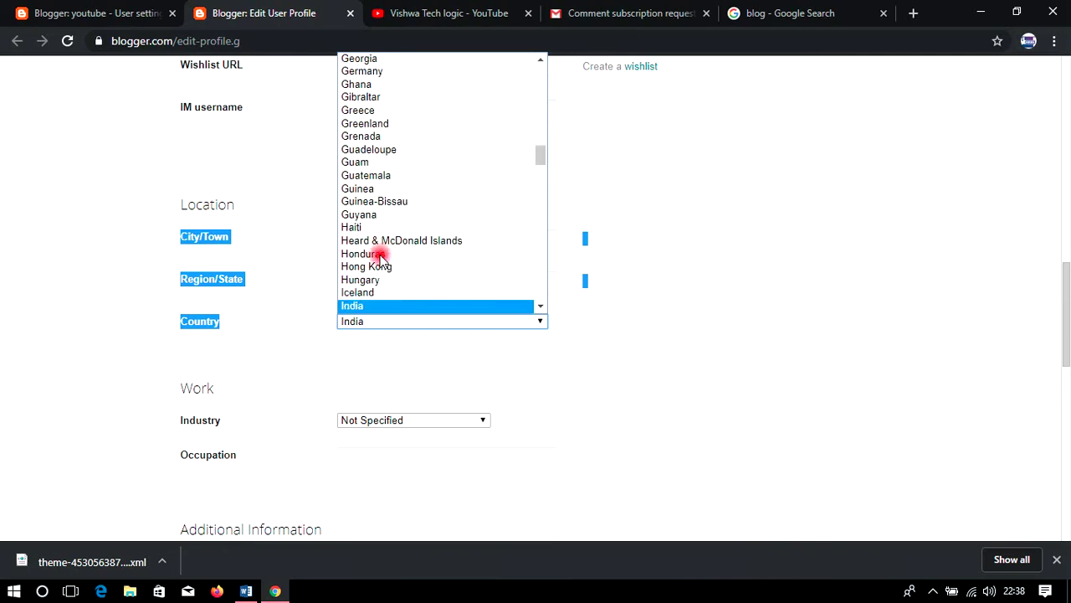
{"action": "key", "text": "Return"}
{"action": "left_click", "coordinate": [263, 352]}
- Review the Work and Additional Information sections and save the profile
{"action": "left_click_drag", "start_coordinate": [149, 398], "coordinate": [210, 391]}
{"action": "scroll", "coordinate": [332, 404], "scroll_direction": "down", "scroll_amount": 3}
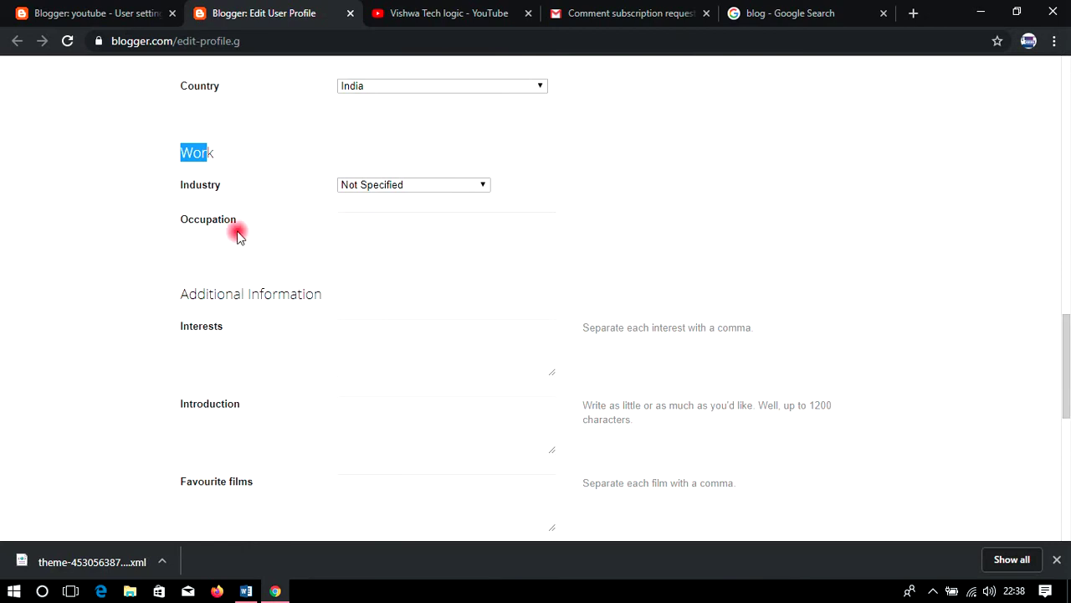
{"action": "left_click", "coordinate": [237, 237]}
{"action": "left_click_drag", "start_coordinate": [188, 297], "coordinate": [298, 296]}
{"action": "scroll", "coordinate": [238, 338], "scroll_direction": "down", "scroll_amount": 1}
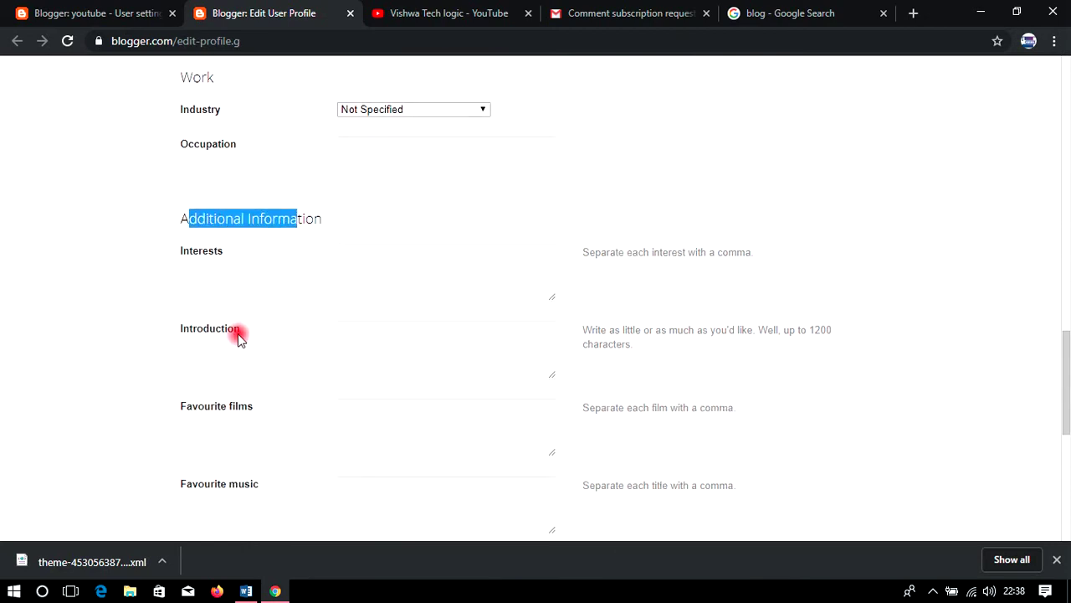
{"action": "scroll", "coordinate": [263, 416], "scroll_direction": "down", "scroll_amount": 1}
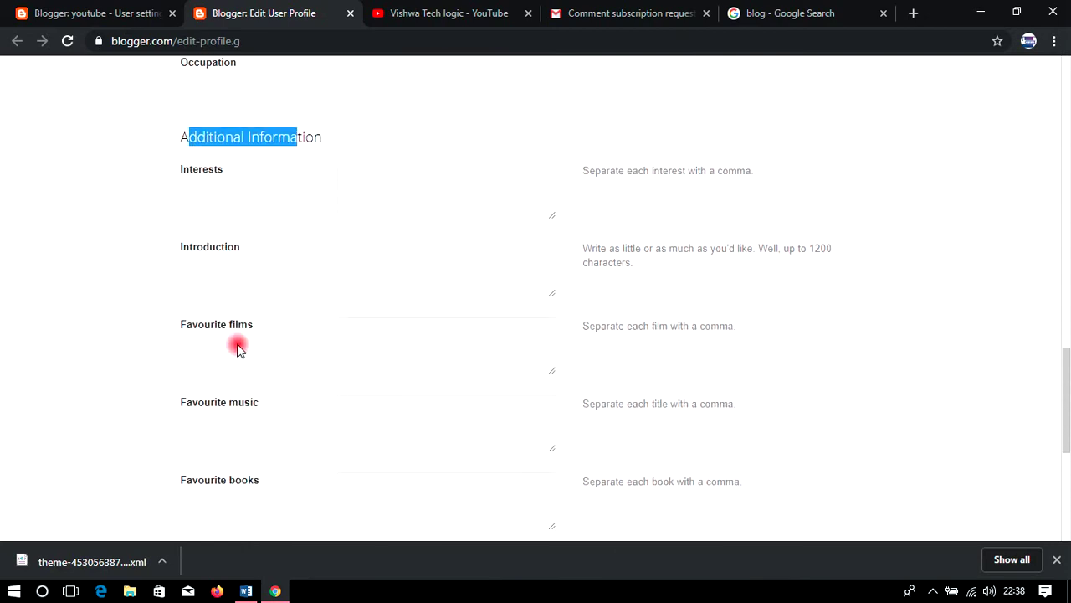
{"action": "scroll", "coordinate": [237, 348], "scroll_direction": "down", "scroll_amount": 4}
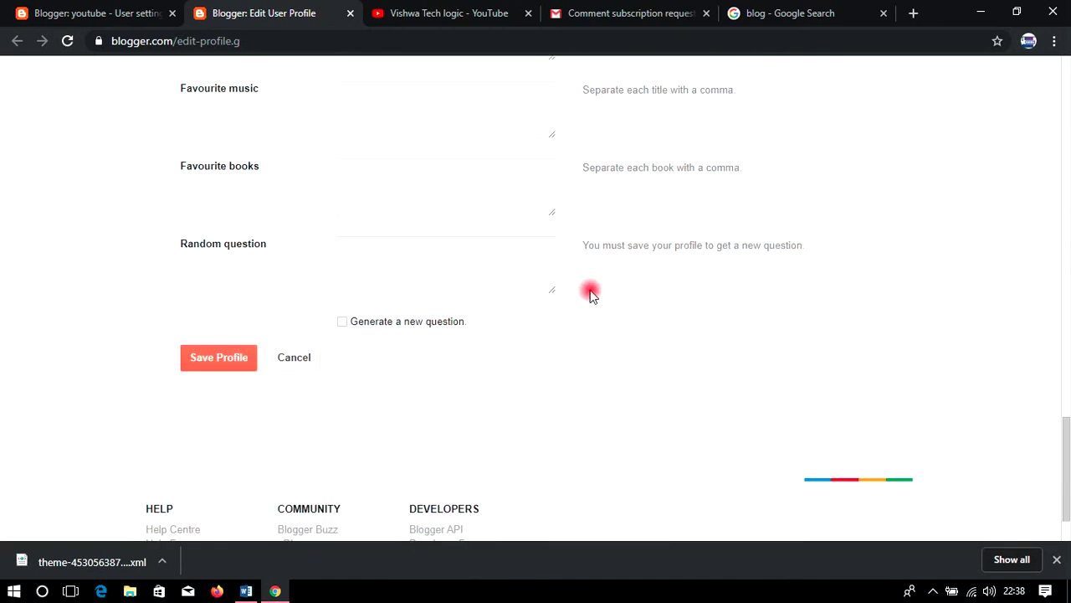
{"action": "left_click", "coordinate": [210, 360]}
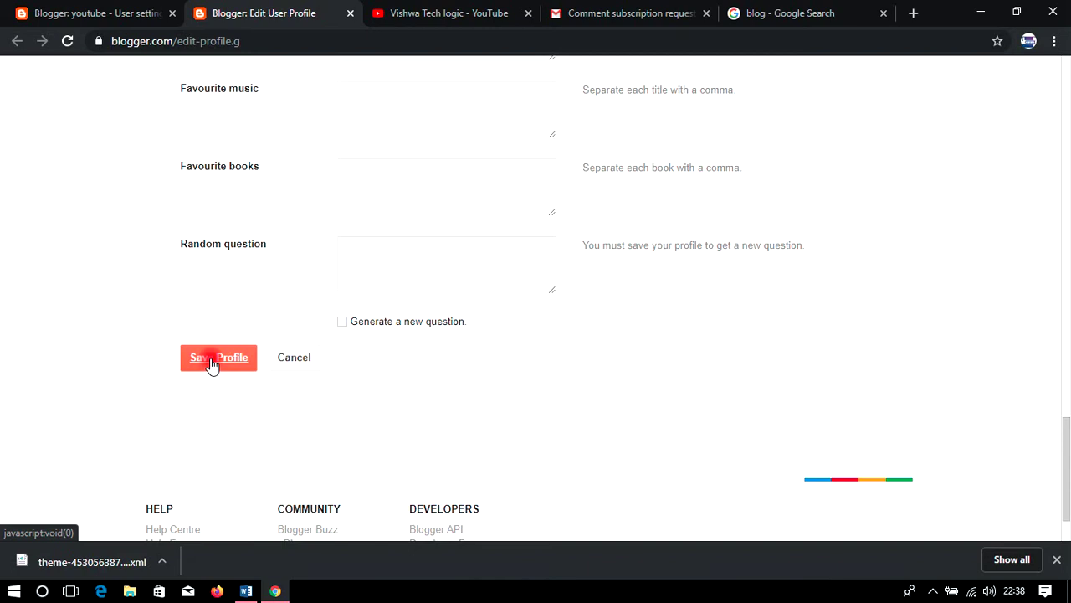
- Save the user profile and return to the blog's user settings to check the Use Blogger Draft options
{"action": "left_click", "coordinate": [211, 362]}
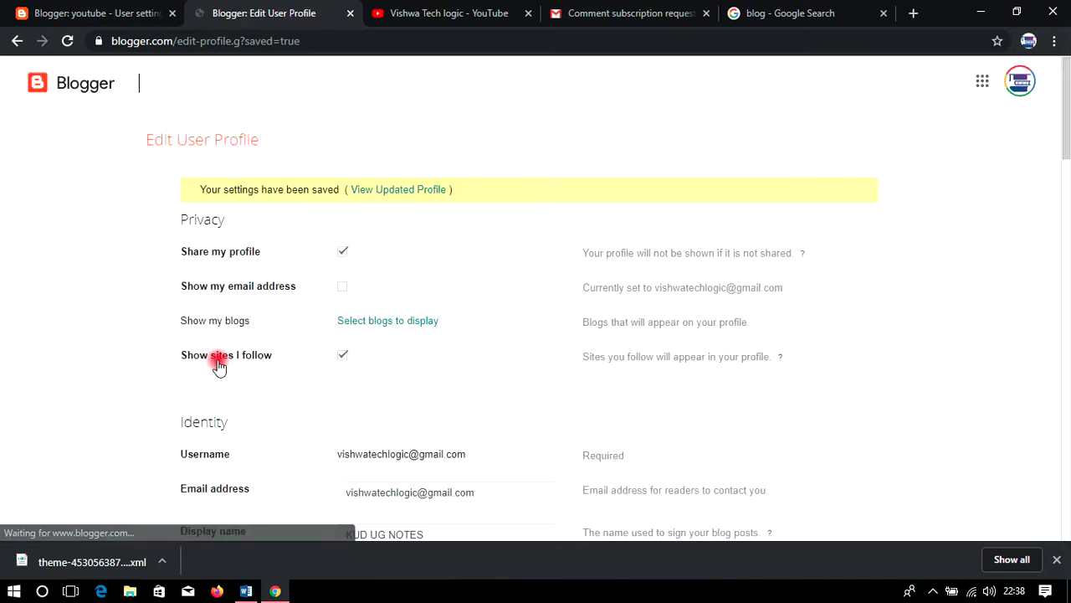
{"action": "left_click", "coordinate": [113, 12]}
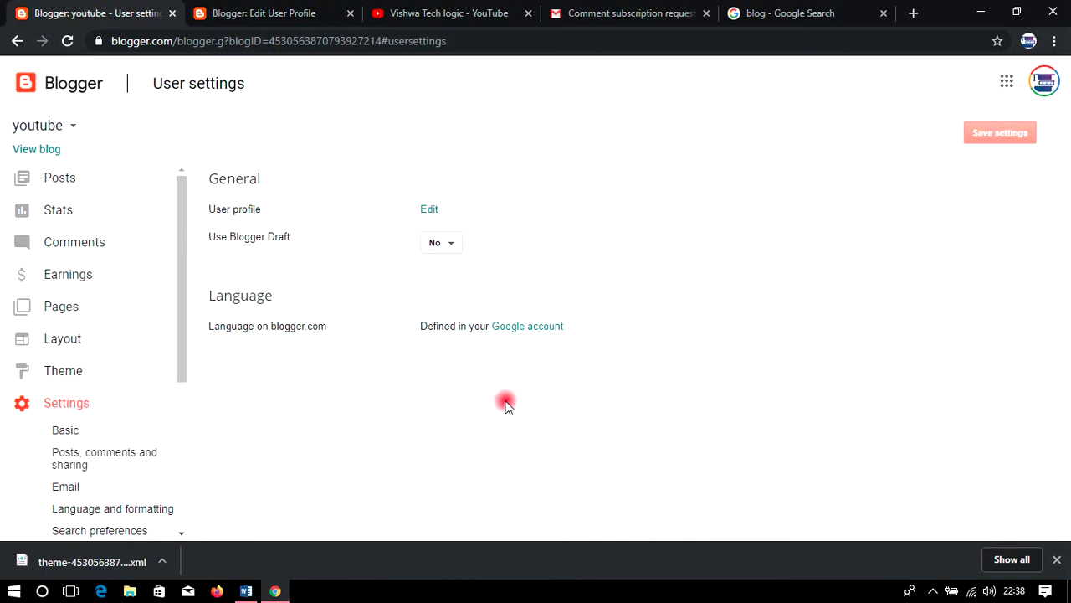
{"action": "left_click", "coordinate": [450, 244]}
{"action": "left_click", "coordinate": [451, 247]}
{"action": "left_click", "coordinate": [446, 241]}
{"action": "left_click", "coordinate": [458, 245]}
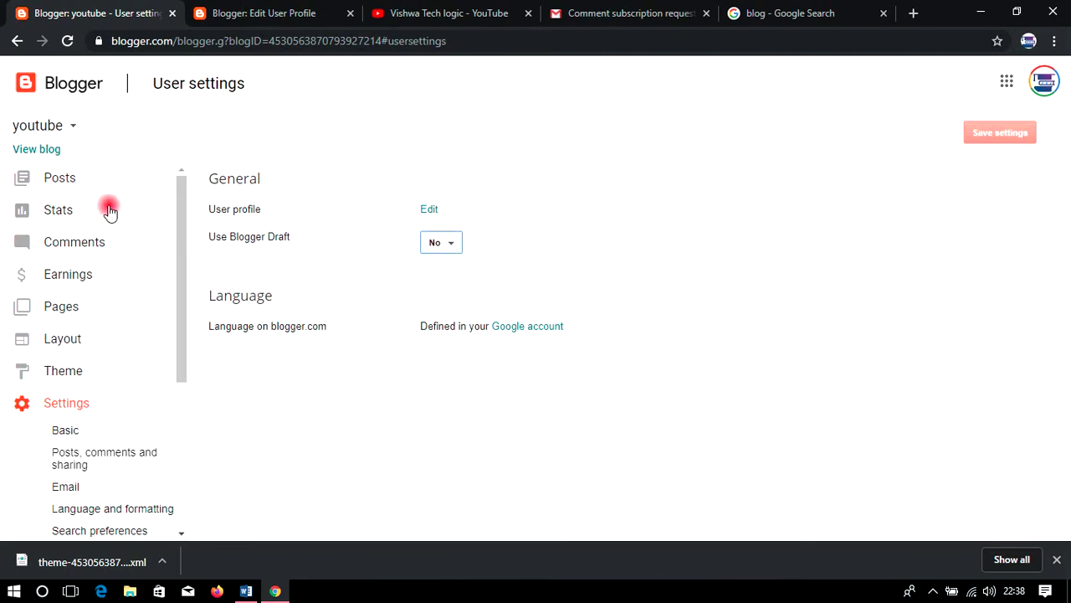
- Open the blog's Disclaimer page for editing, revert it to draft and close the editor
{"action": "left_click", "coordinate": [79, 316]}
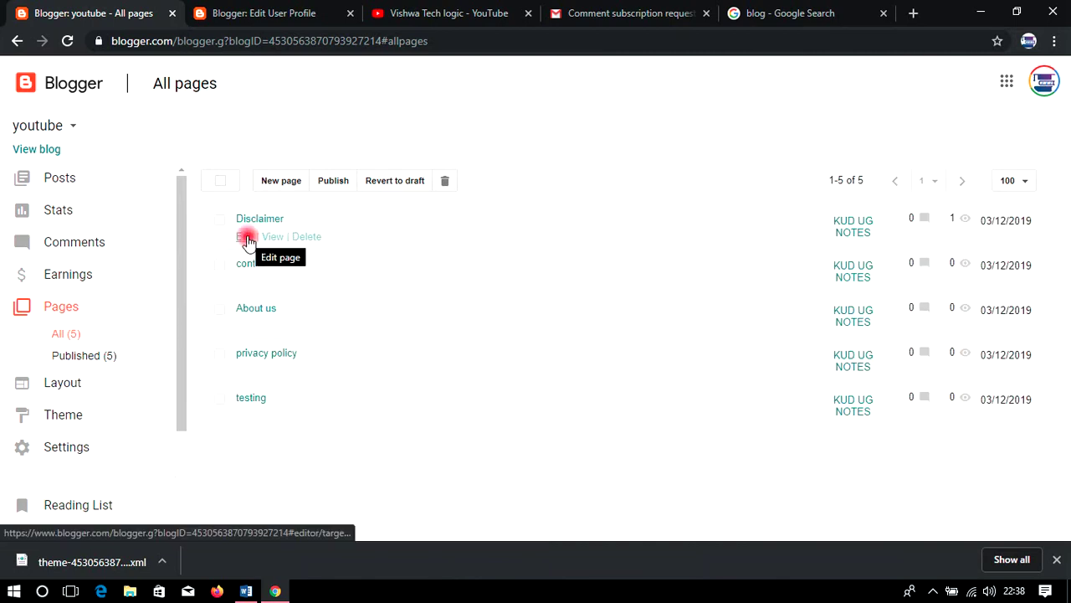
{"action": "left_click", "coordinate": [245, 238]}
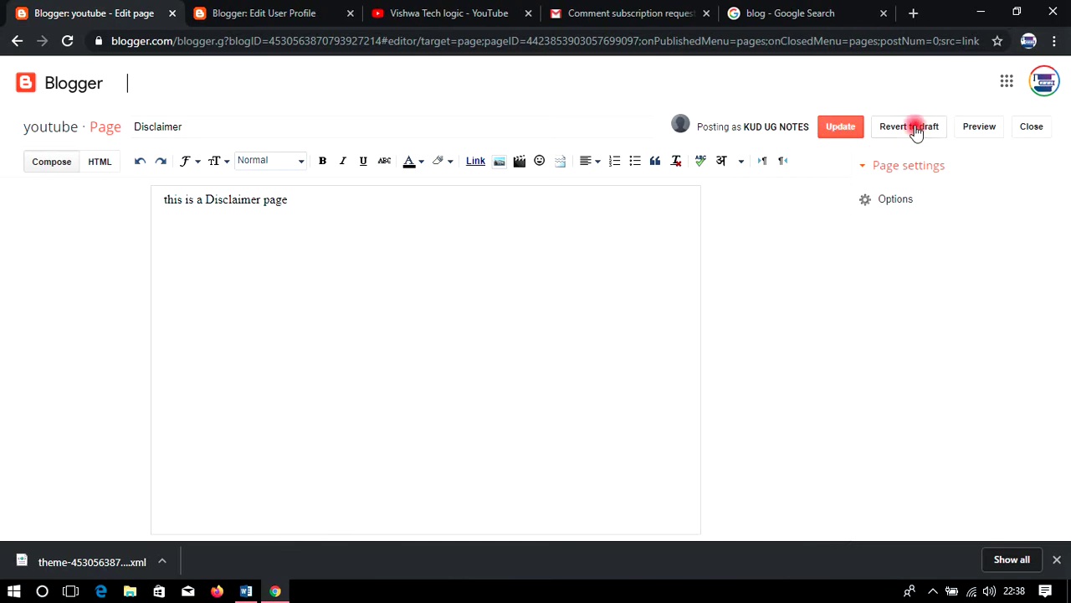
{"action": "left_click", "coordinate": [917, 130]}
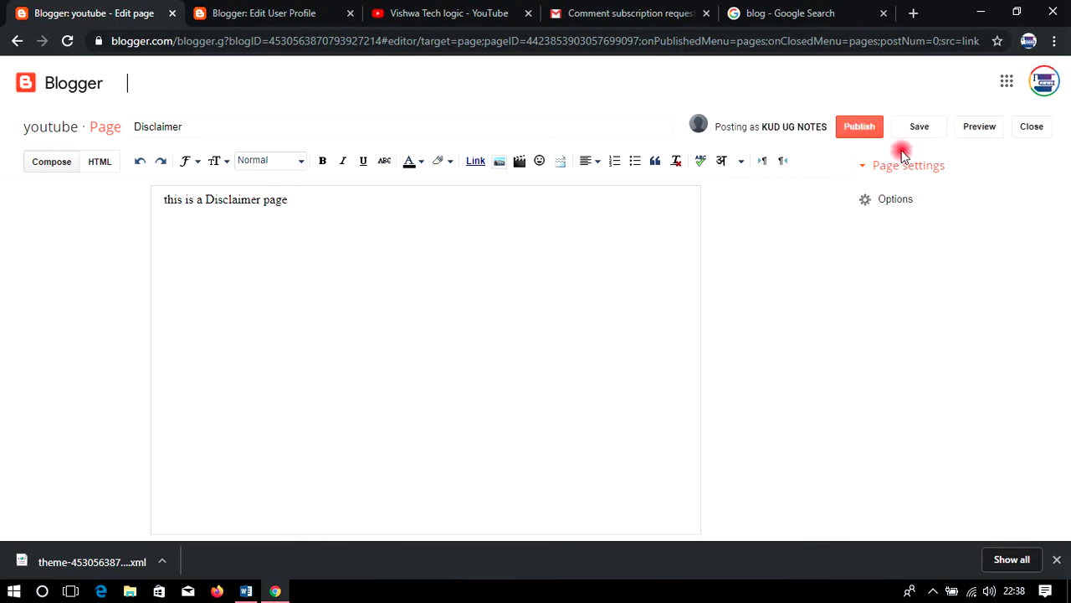
{"action": "left_click", "coordinate": [1032, 129]}
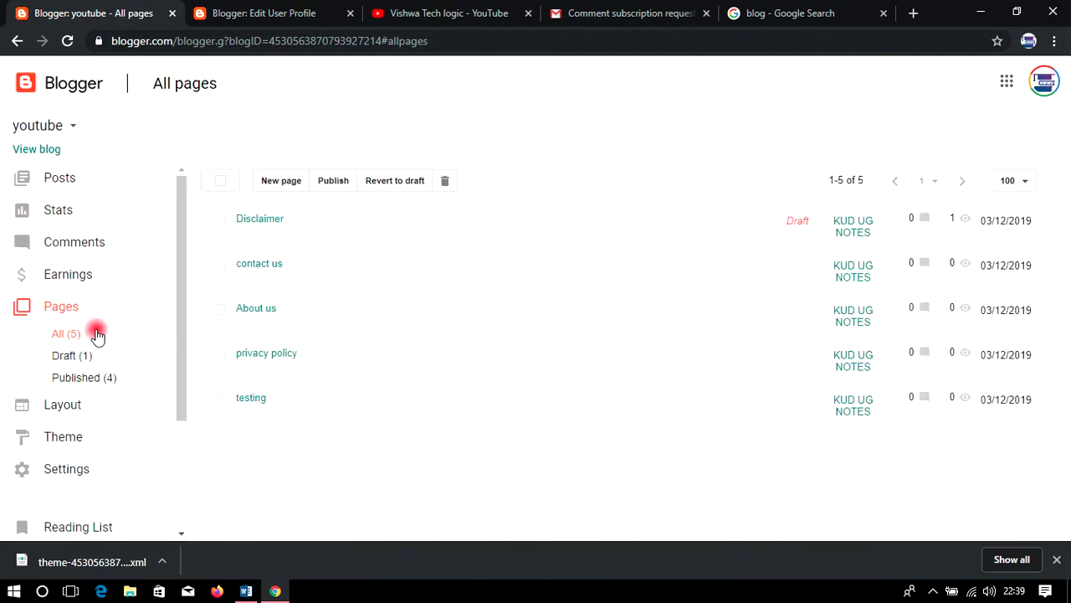
- Set Use Blogger Draft to Yes in the user settings and save the settings
{"action": "scroll", "coordinate": [88, 479], "scroll_direction": "down", "scroll_amount": 1}
{"action": "left_click", "coordinate": [98, 388]}
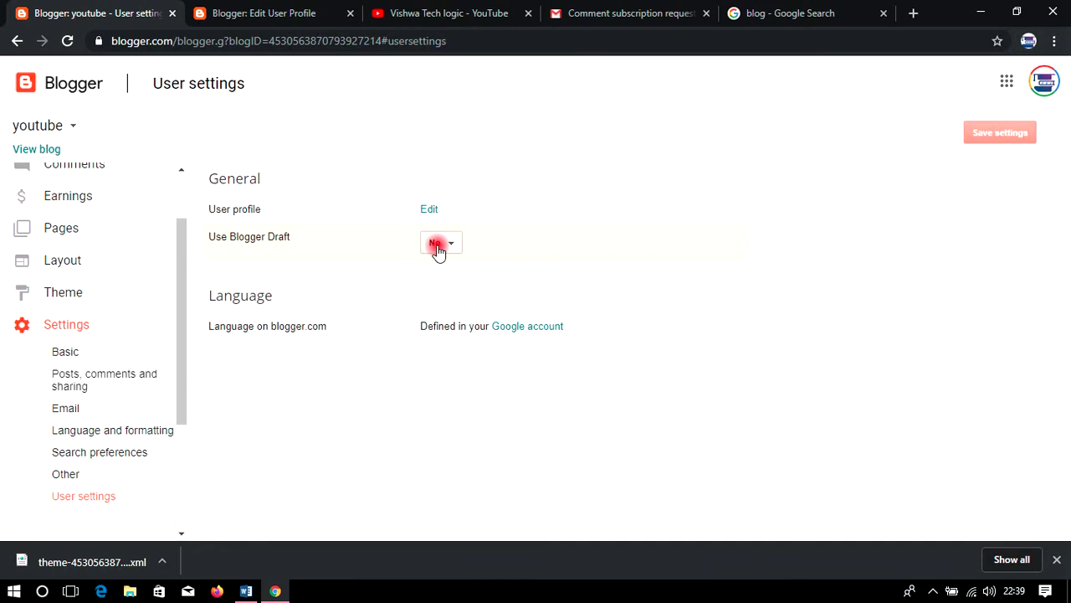
{"action": "left_click", "coordinate": [452, 242]}
{"action": "left_click", "coordinate": [445, 268]}
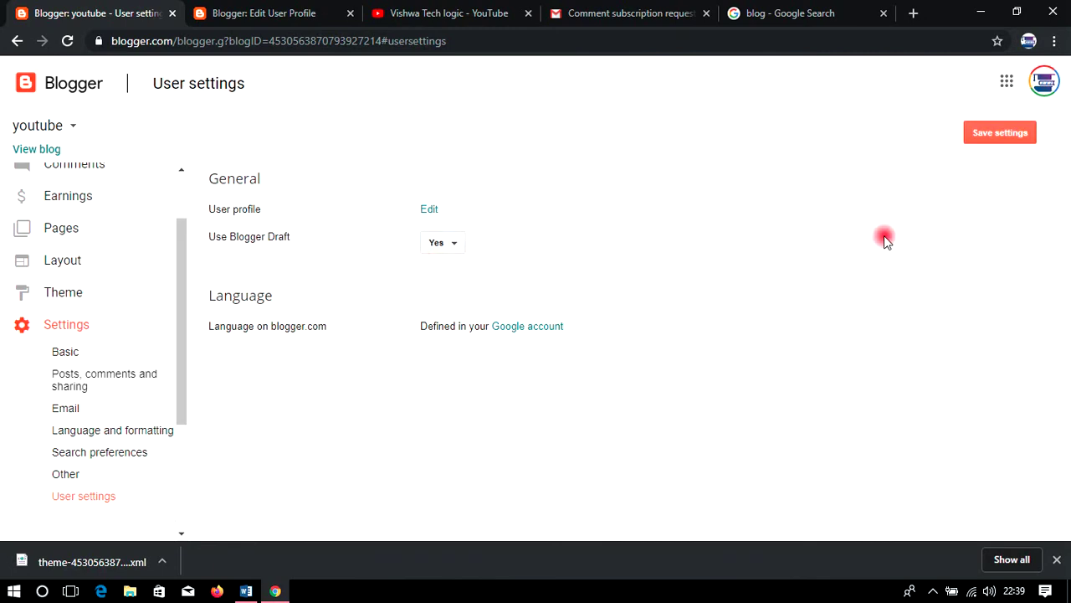
{"action": "left_click", "coordinate": [1001, 131]}
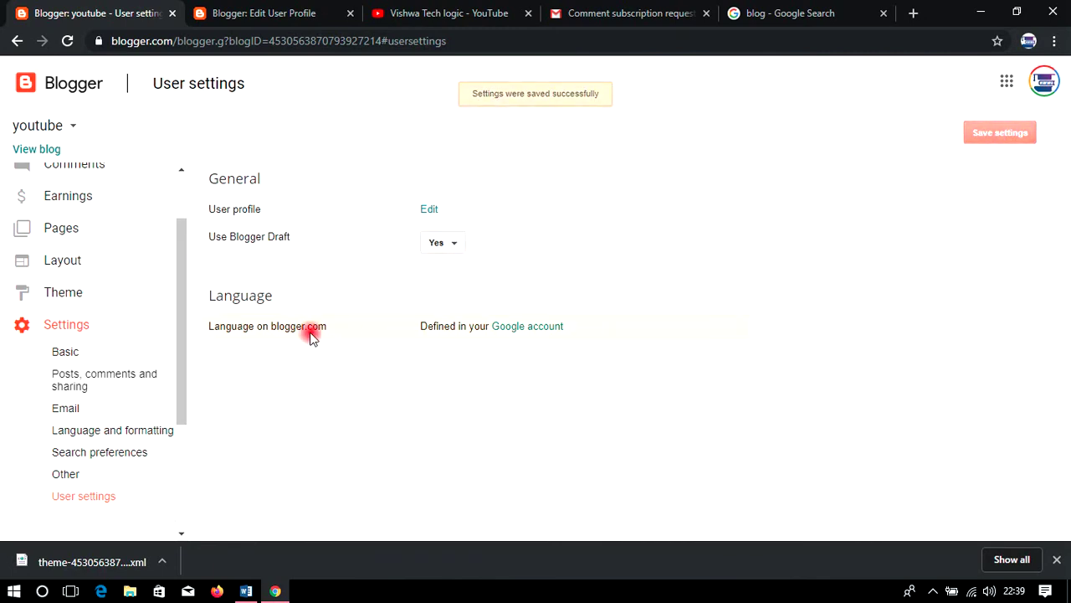
- Look at the Language on blogger.com setting, and examine the blog title in the Basic settings
{"action": "left_click_drag", "start_coordinate": [344, 332], "coordinate": [205, 329]}
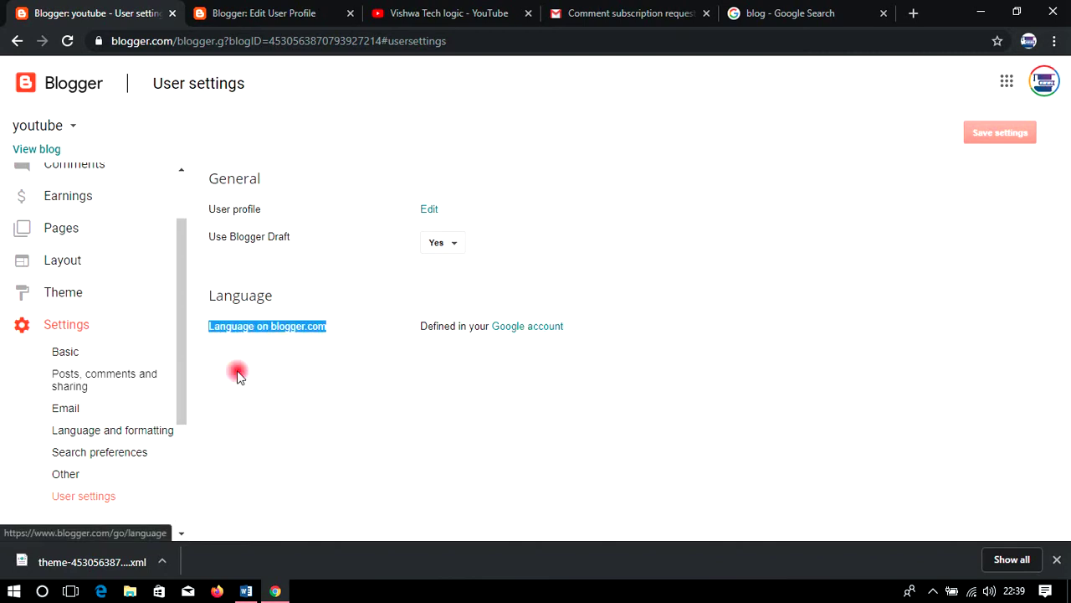
{"action": "left_click", "coordinate": [77, 354]}
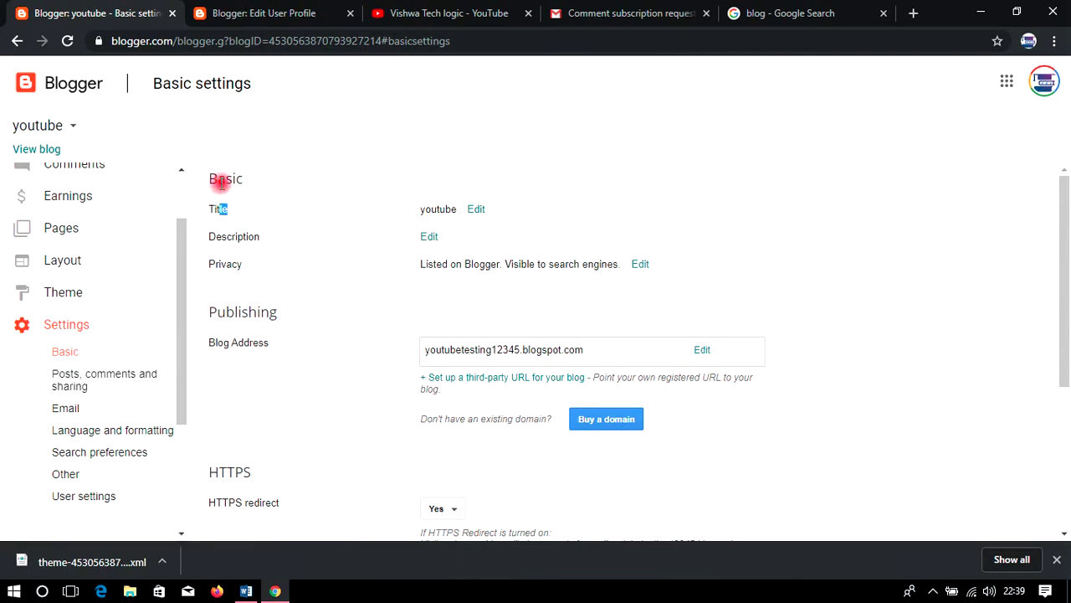
{"action": "left_click_drag", "start_coordinate": [206, 176], "coordinate": [334, 178]}
{"action": "left_click", "coordinate": [335, 178]}
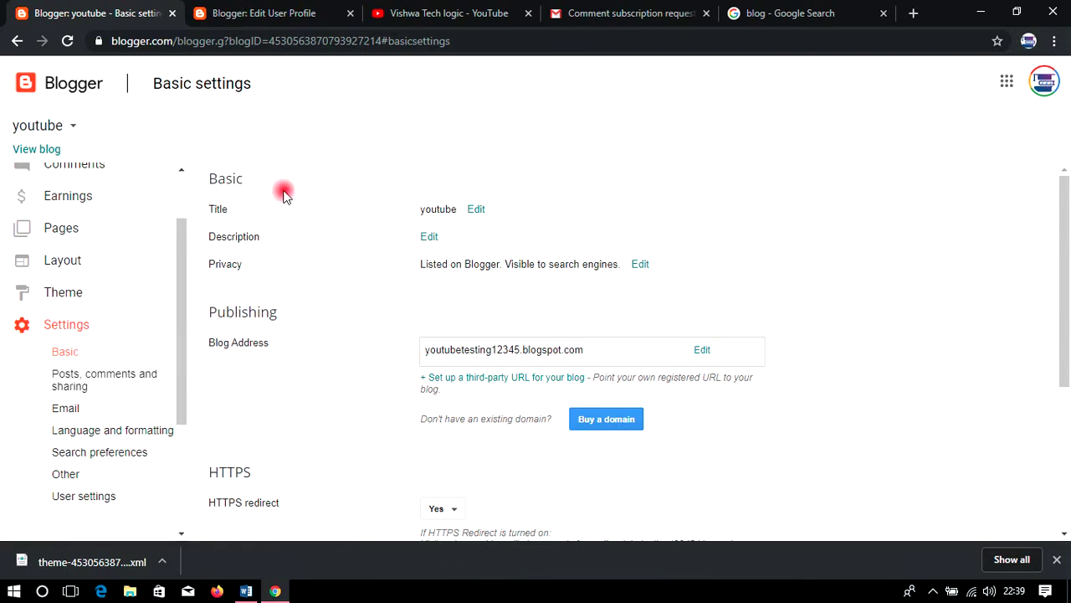
{"action": "left_click_drag", "start_coordinate": [201, 209], "coordinate": [242, 210]}
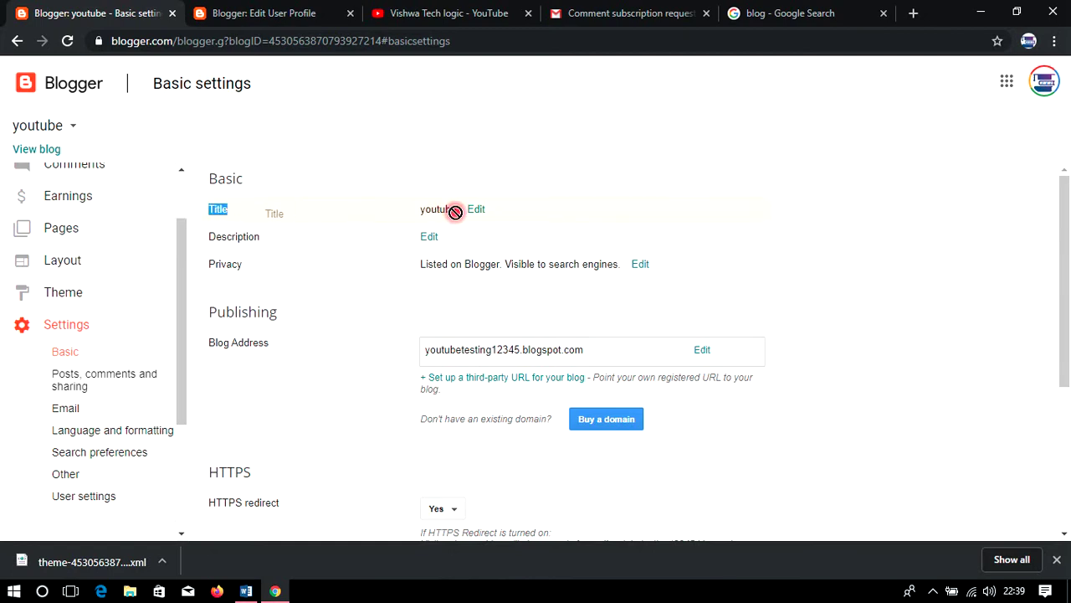
{"action": "left_click", "coordinate": [360, 209]}
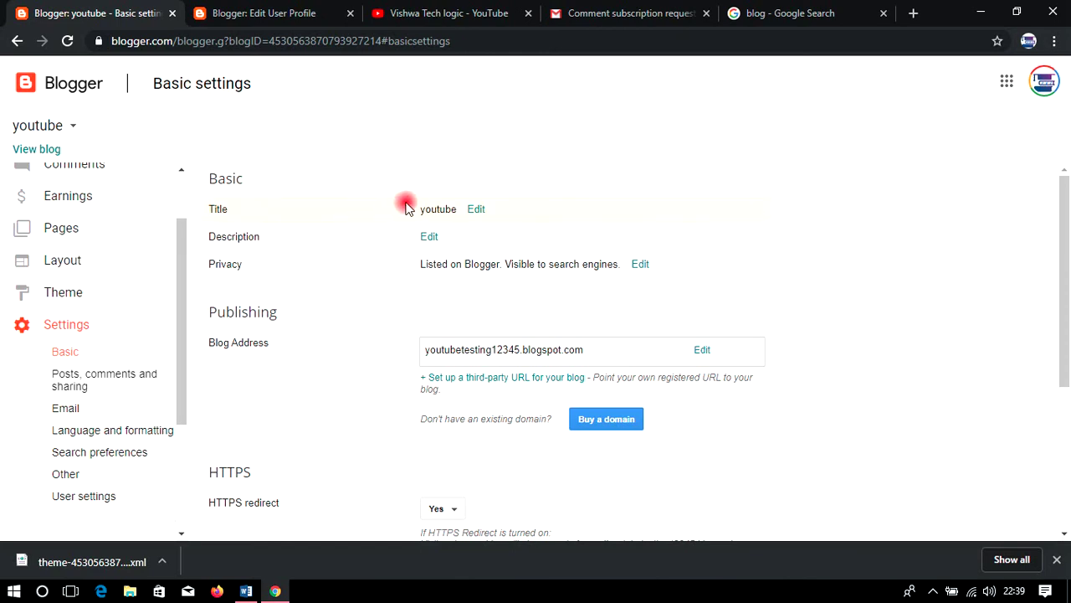
{"action": "left_click_drag", "start_coordinate": [418, 211], "coordinate": [430, 164]}
{"action": "left_click", "coordinate": [430, 165]}
{"action": "left_click_drag", "start_coordinate": [418, 209], "coordinate": [447, 208]}
{"action": "left_click", "coordinate": [441, 167]}
{"action": "left_click", "coordinate": [429, 168]}
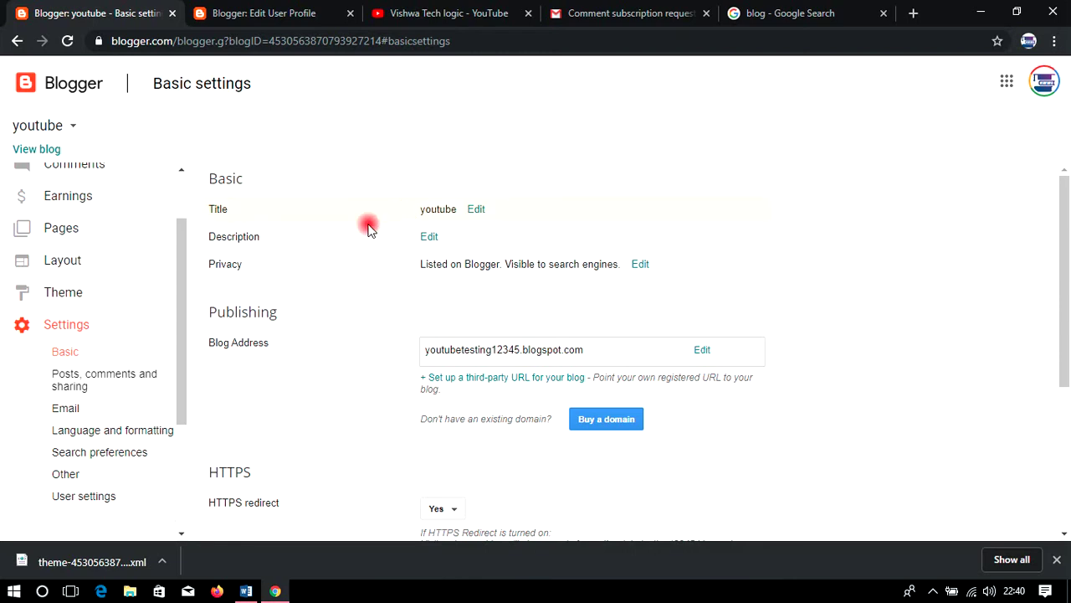
- Open the blog description for editing in the Basic settings and save it empty
{"action": "left_click", "coordinate": [428, 239]}
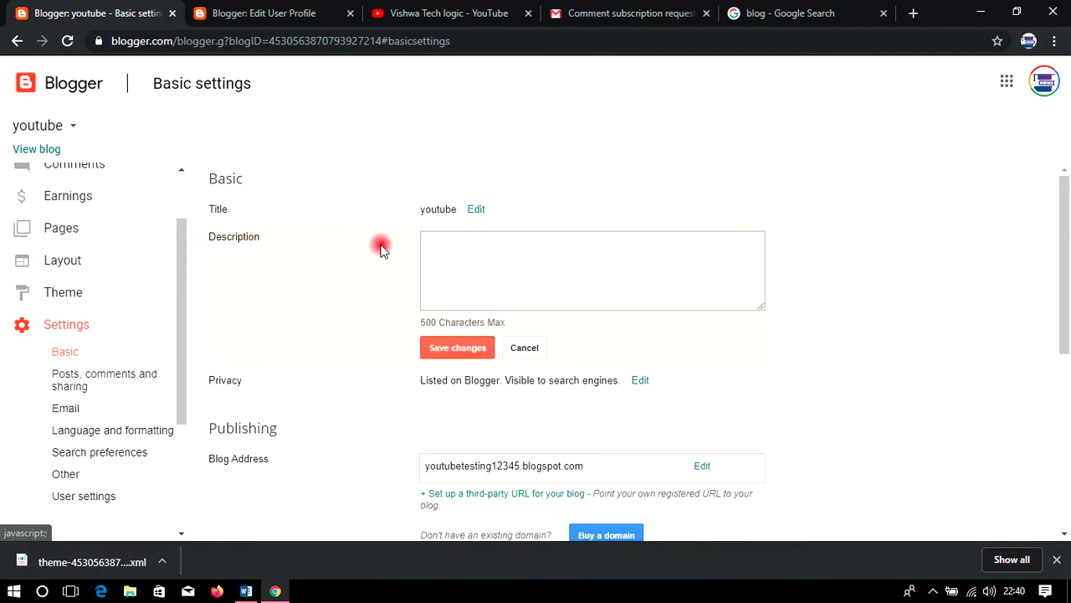
{"action": "left_click", "coordinate": [447, 260]}
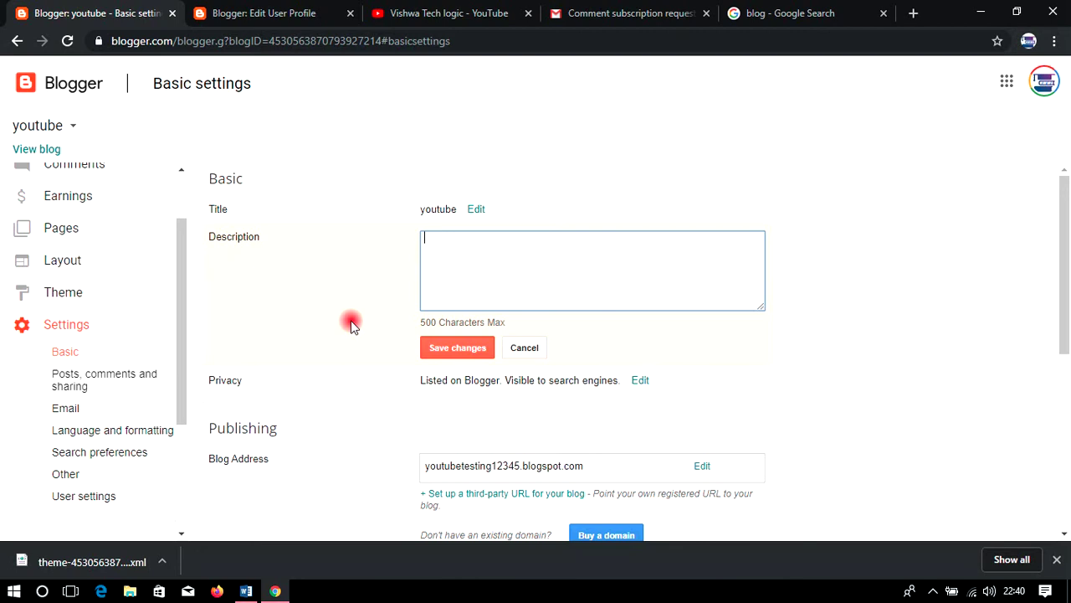
{"action": "left_click", "coordinate": [460, 349]}
{"action": "scroll", "coordinate": [328, 347], "scroll_direction": "down", "scroll_amount": 2}
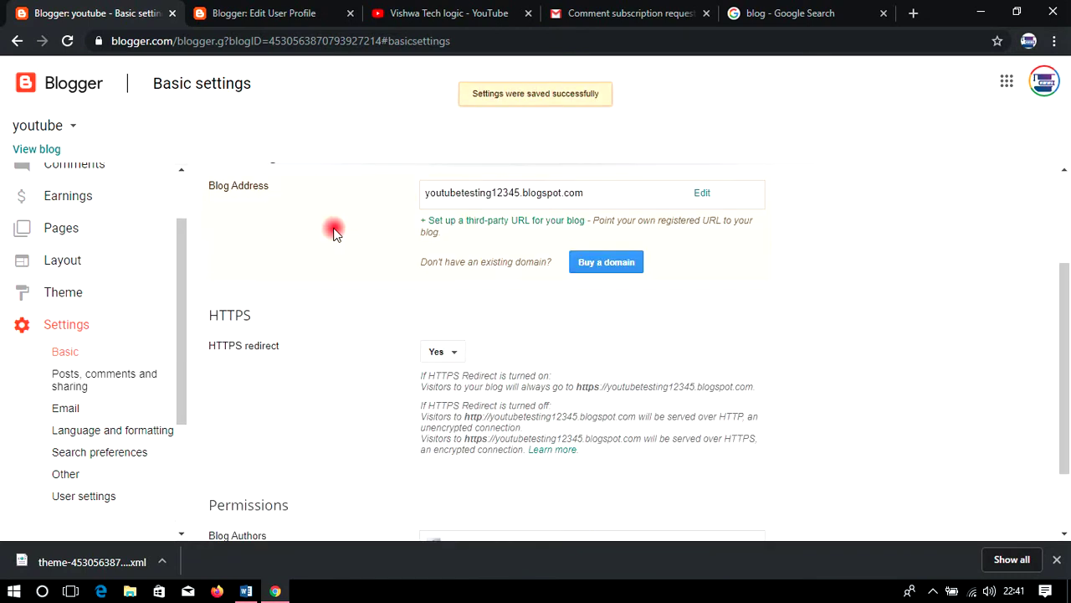
{"action": "scroll", "coordinate": [333, 231], "scroll_direction": "up", "scroll_amount": 2}
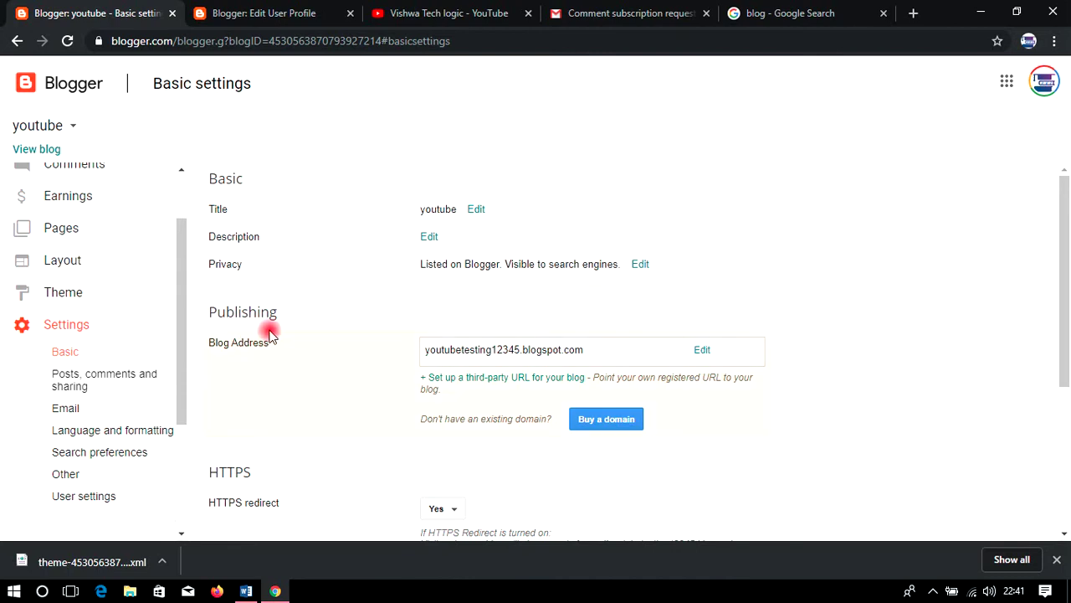
- Open the blog address for editing in the Publishing section and save it as youtubetesting12345.blogspot.com
{"action": "scroll", "coordinate": [285, 339], "scroll_direction": "down", "scroll_amount": 1}
{"action": "left_click_drag", "start_coordinate": [214, 266], "coordinate": [259, 265]}
{"action": "left_click", "coordinate": [333, 276]}
{"action": "left_click_drag", "start_coordinate": [424, 271], "coordinate": [585, 272]}
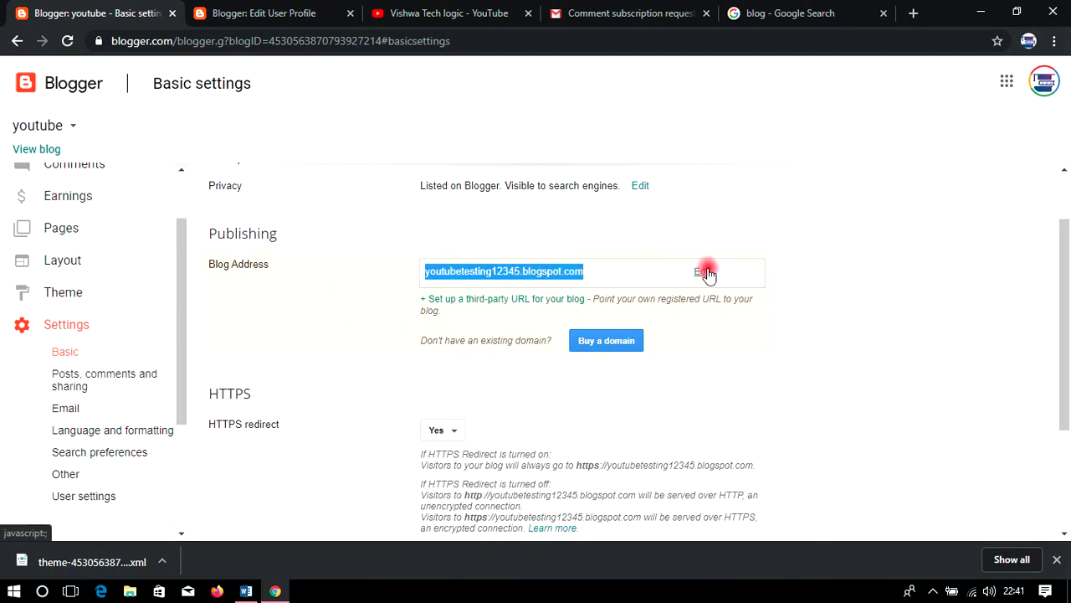
{"action": "left_click", "coordinate": [703, 271]}
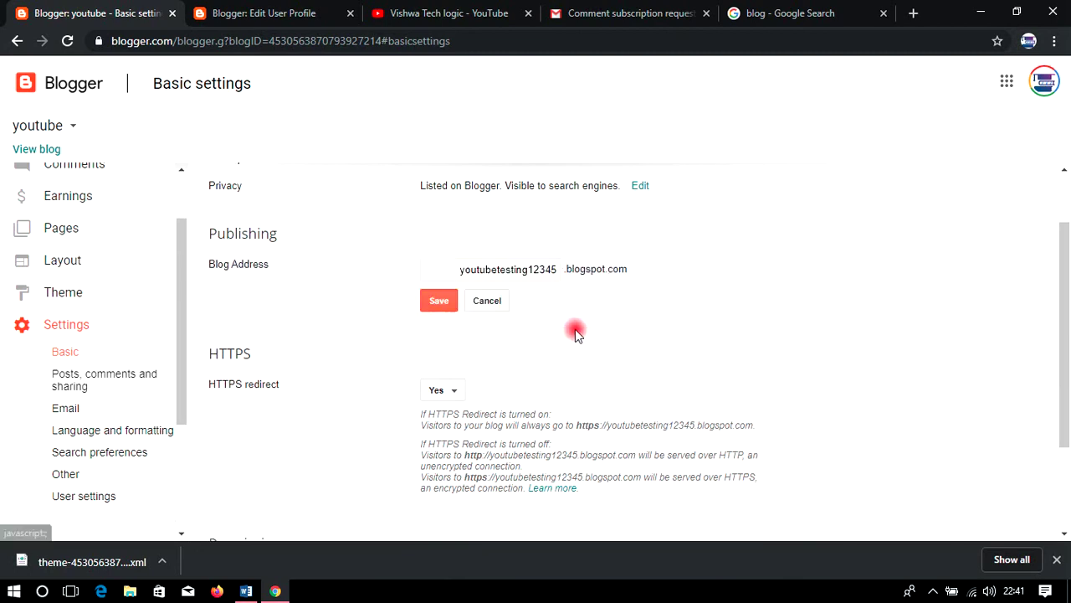
{"action": "left_click", "coordinate": [543, 269]}
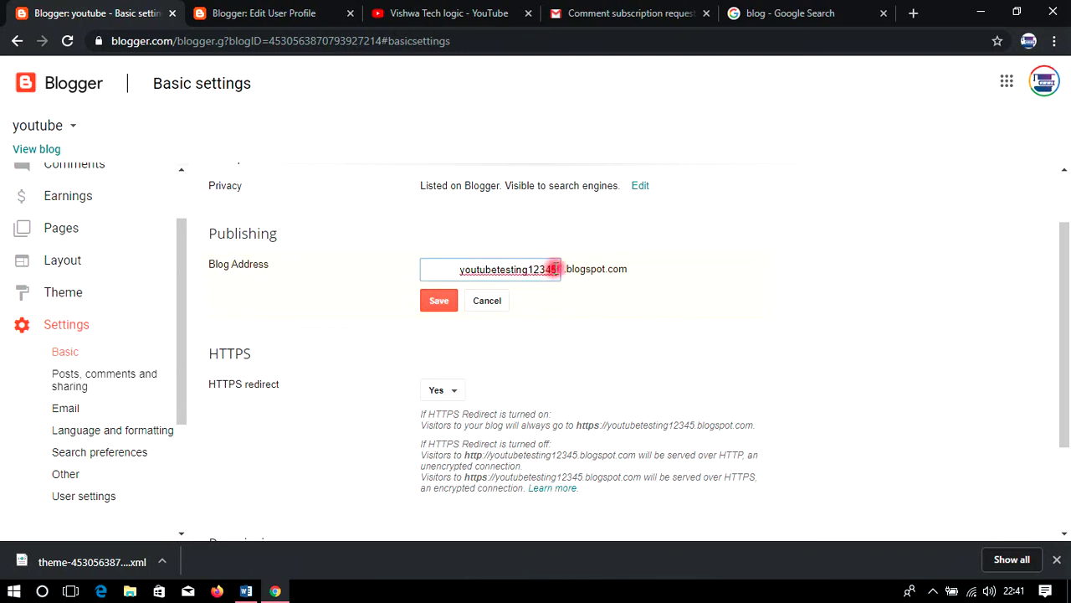
{"action": "left_click", "coordinate": [435, 300]}
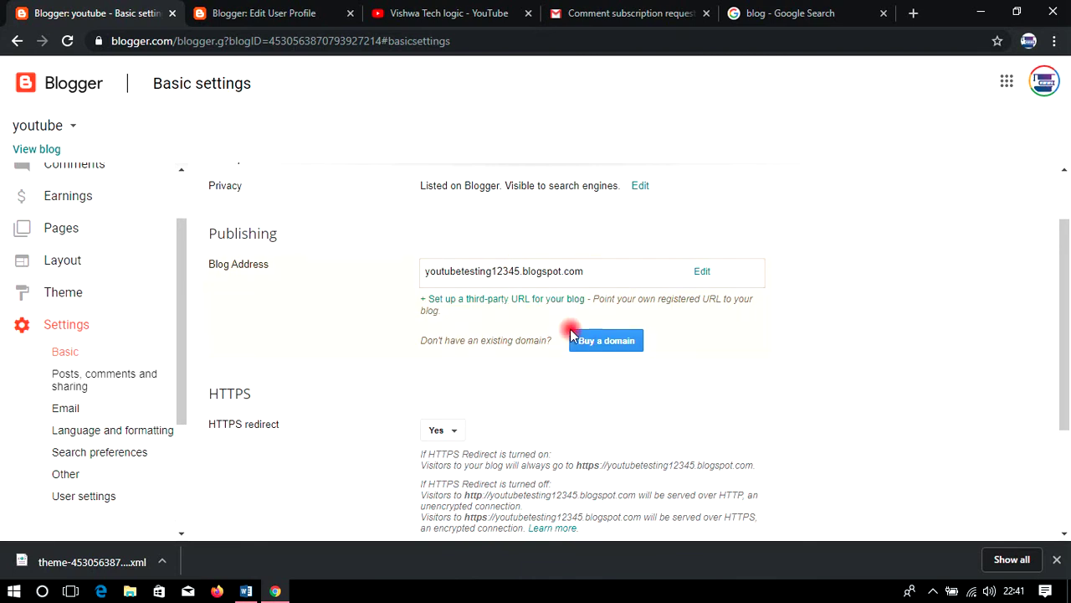
- Try to set up ggogle.com as the blog's third-party domain
{"action": "left_click", "coordinate": [466, 300]}
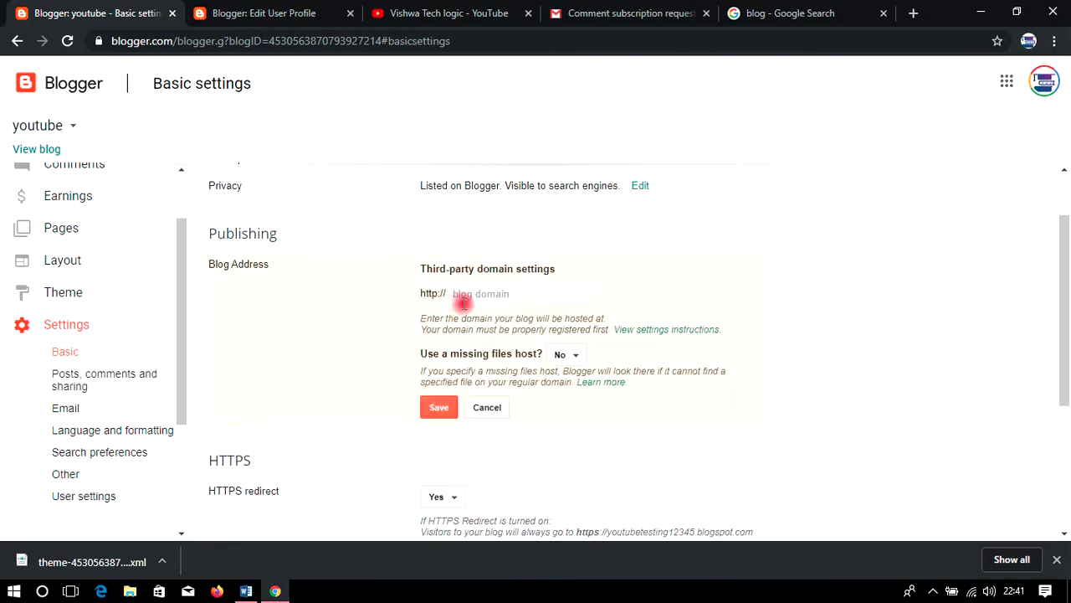
{"action": "left_click", "coordinate": [523, 294]}
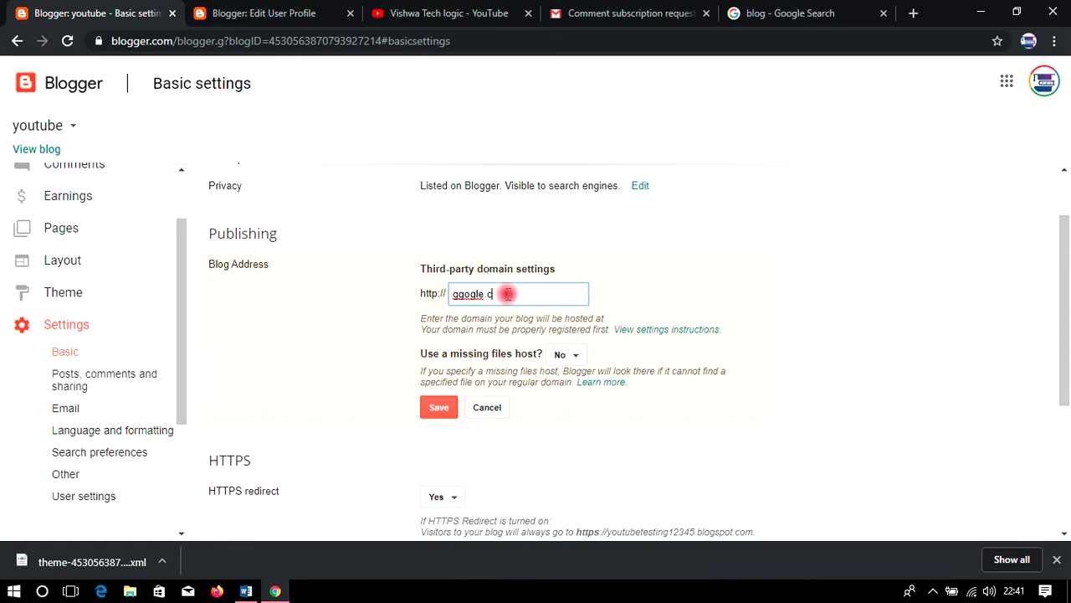
{"action": "left_click", "coordinate": [604, 268]}
{"action": "left_click", "coordinate": [445, 408]}
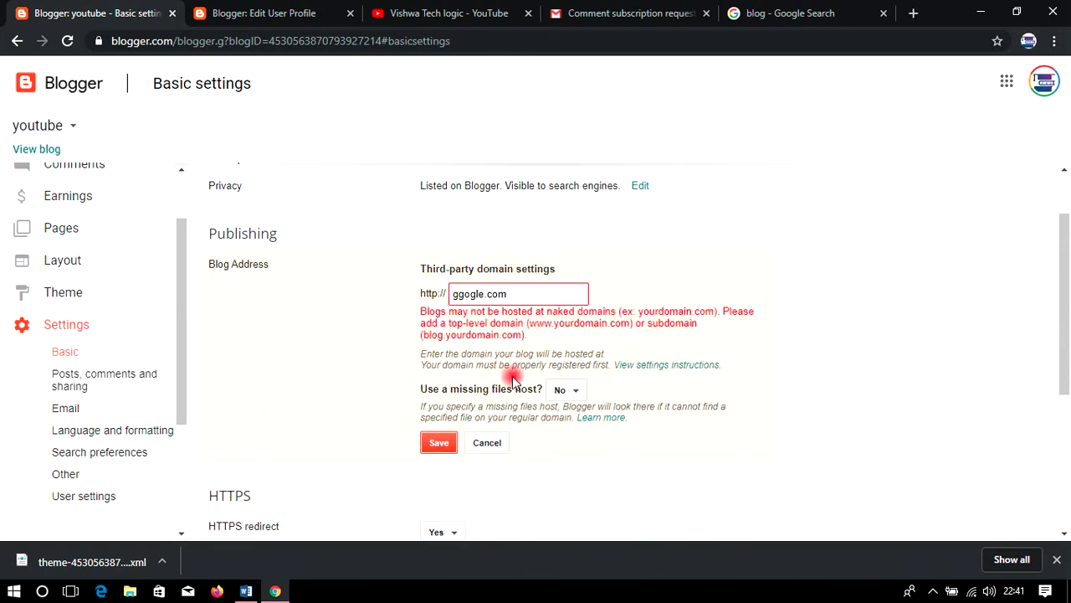
- Clear the third-party domain entry and cancel the third-party domain setup
{"action": "triple_click", "coordinate": [524, 292]}
{"action": "left_click", "coordinate": [622, 251]}
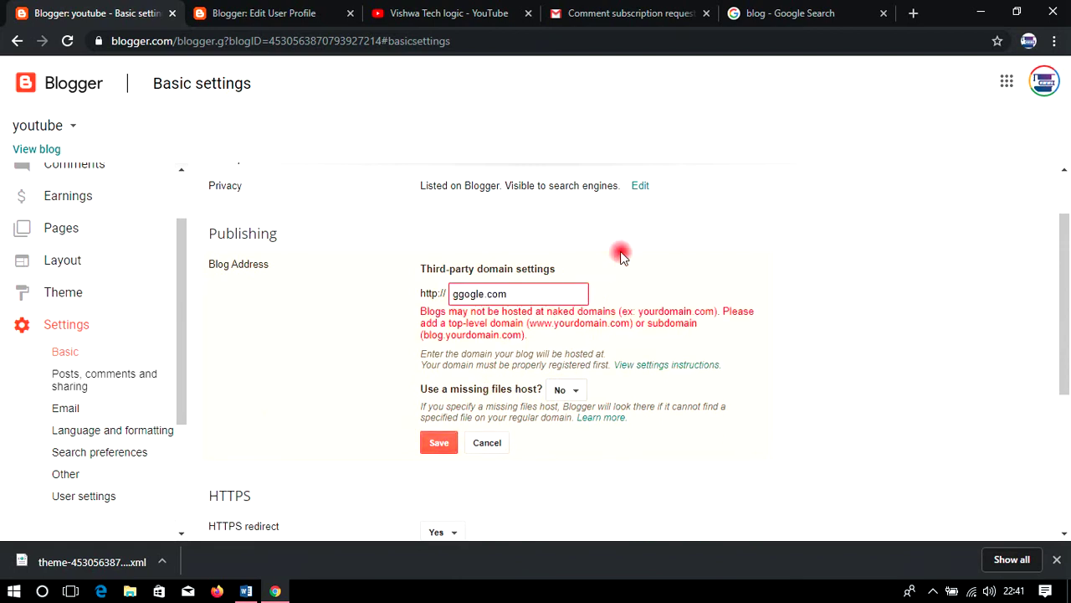
{"action": "triple_click", "coordinate": [525, 293]}
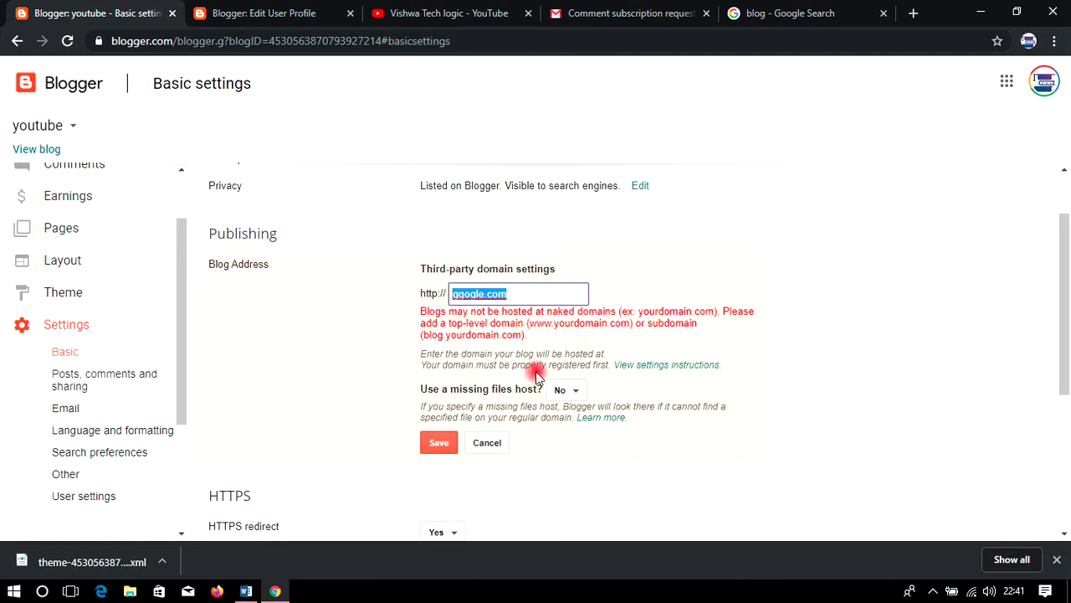
{"action": "key", "text": "BackSpace"}
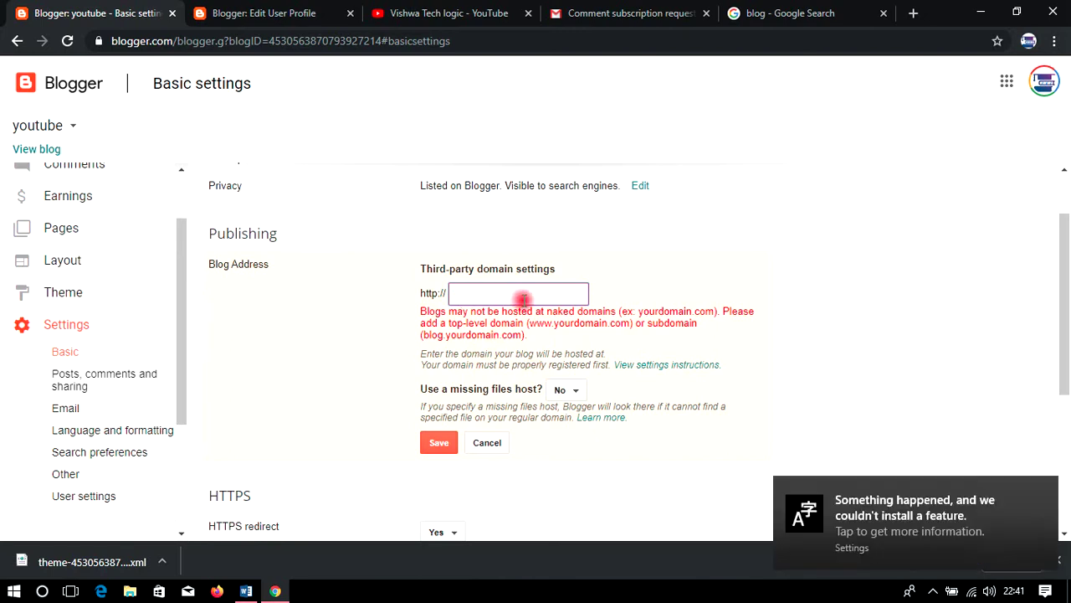
{"action": "scroll", "coordinate": [511, 381], "scroll_direction": "down", "scroll_amount": 1}
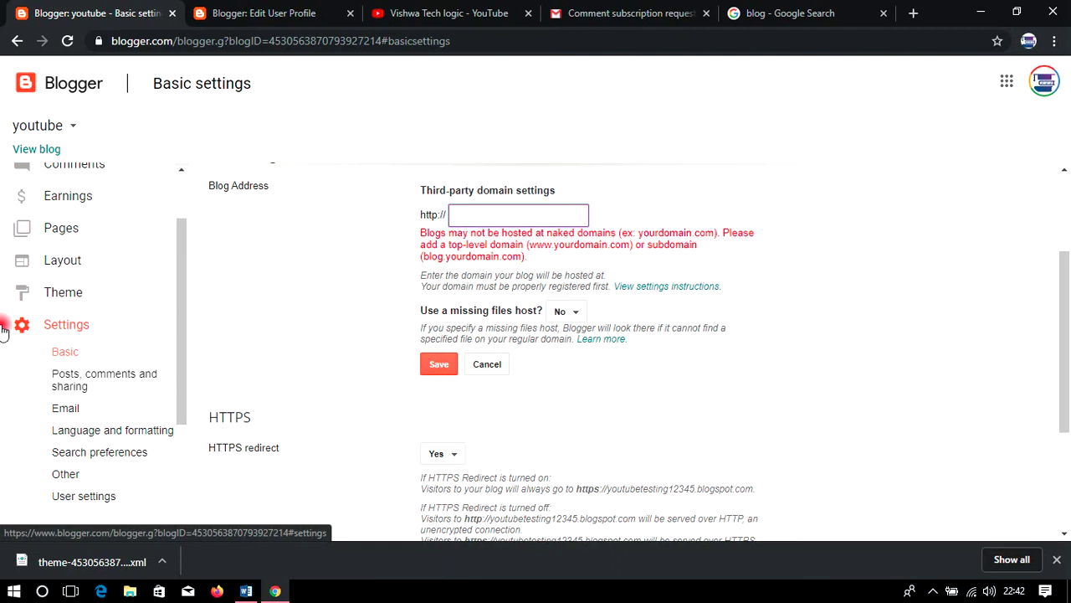
{"action": "left_click", "coordinate": [720, 432]}
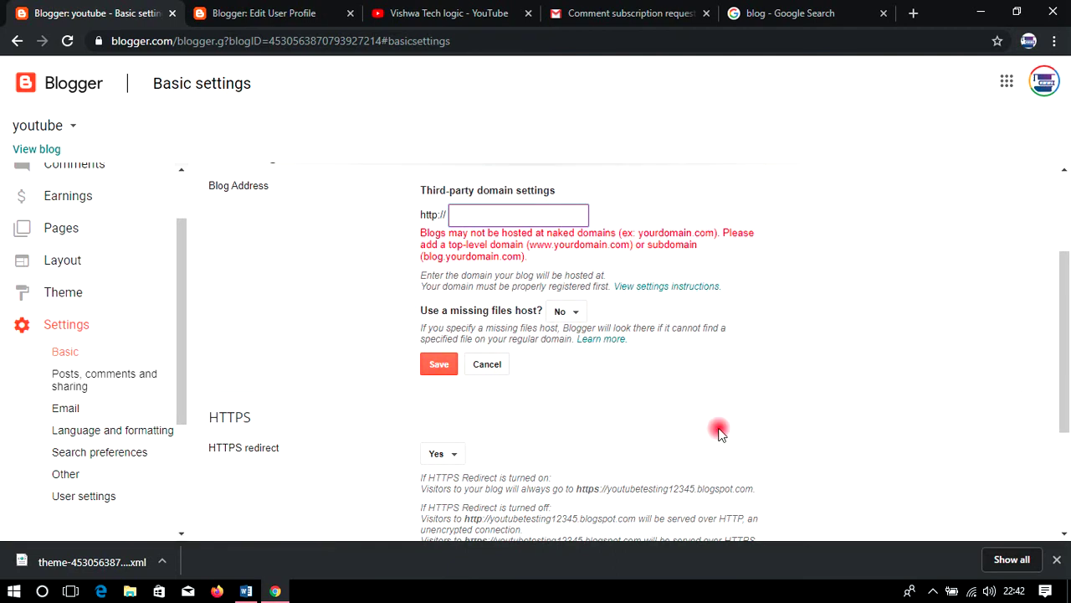
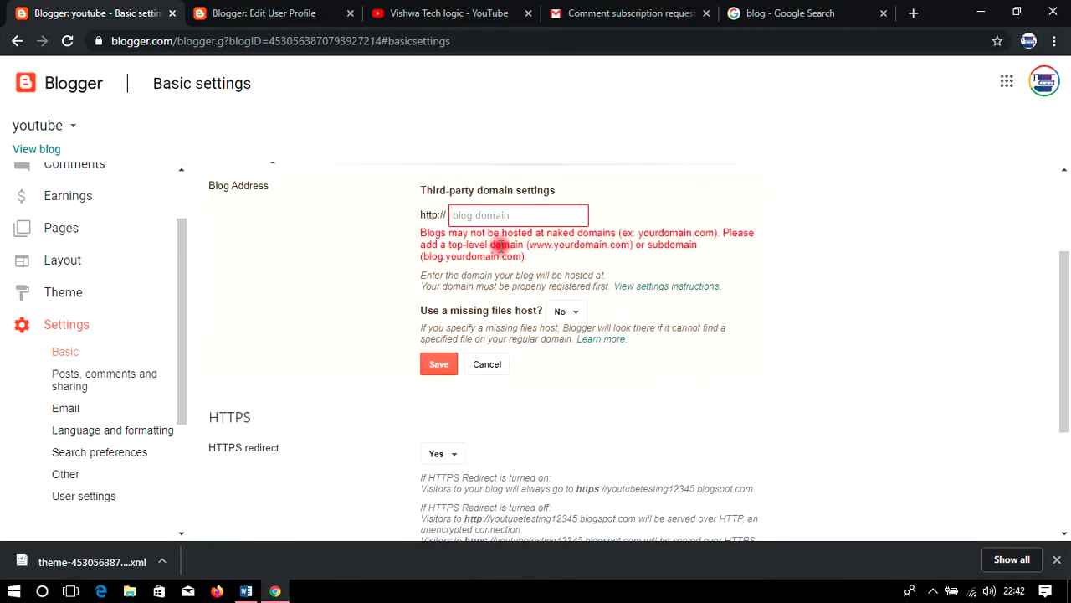
{"action": "left_click", "coordinate": [487, 365]}
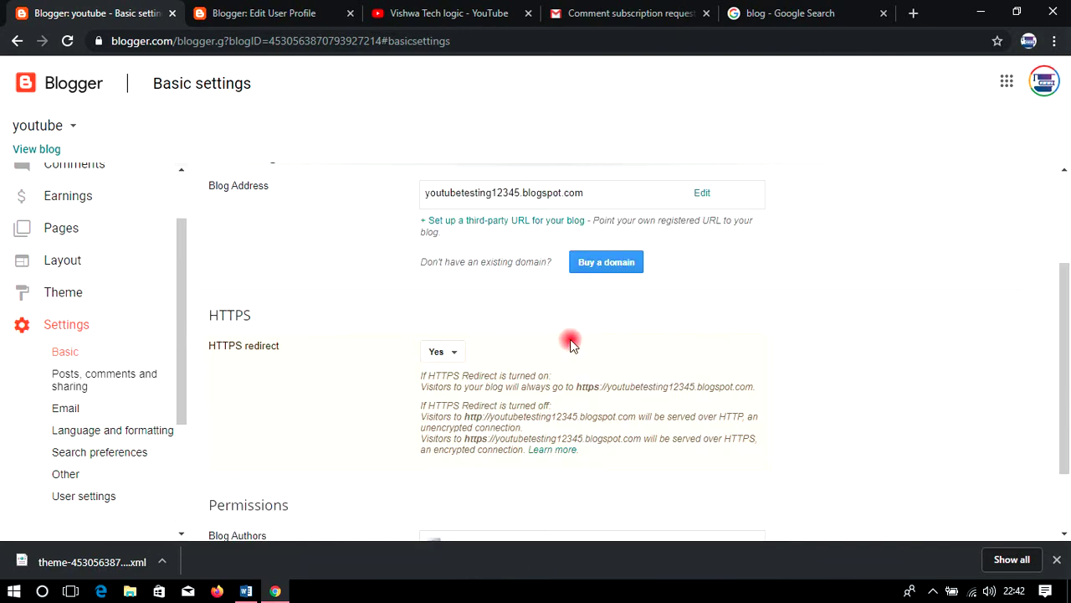
- Look at the option to buy a domain under Blog Address
{"action": "double_click", "coordinate": [430, 262]}
{"action": "left_click_drag", "start_coordinate": [477, 276], "coordinate": [612, 270]}
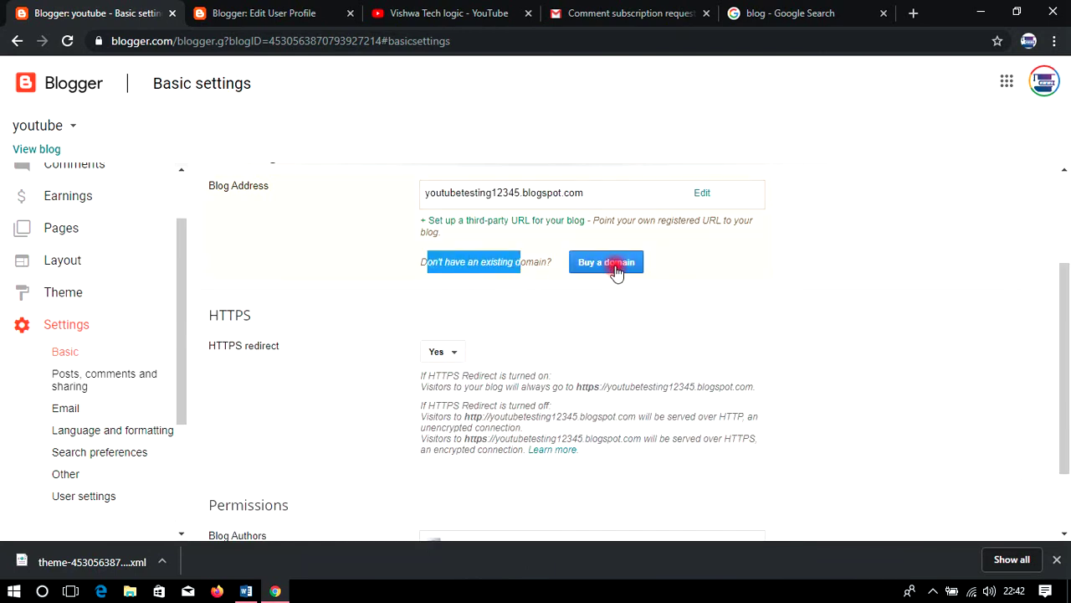
- Open the domain purchase window for the blog and search Google Domains for vishwatechlogic
{"action": "left_click", "coordinate": [612, 270]}
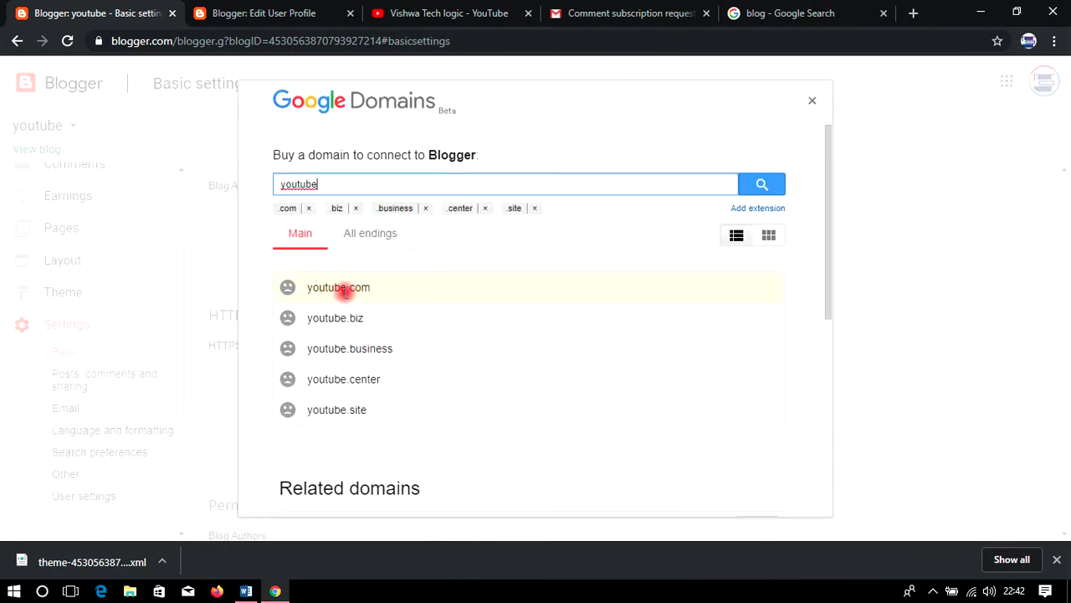
{"action": "left_click_drag", "start_coordinate": [330, 183], "coordinate": [223, 191]}
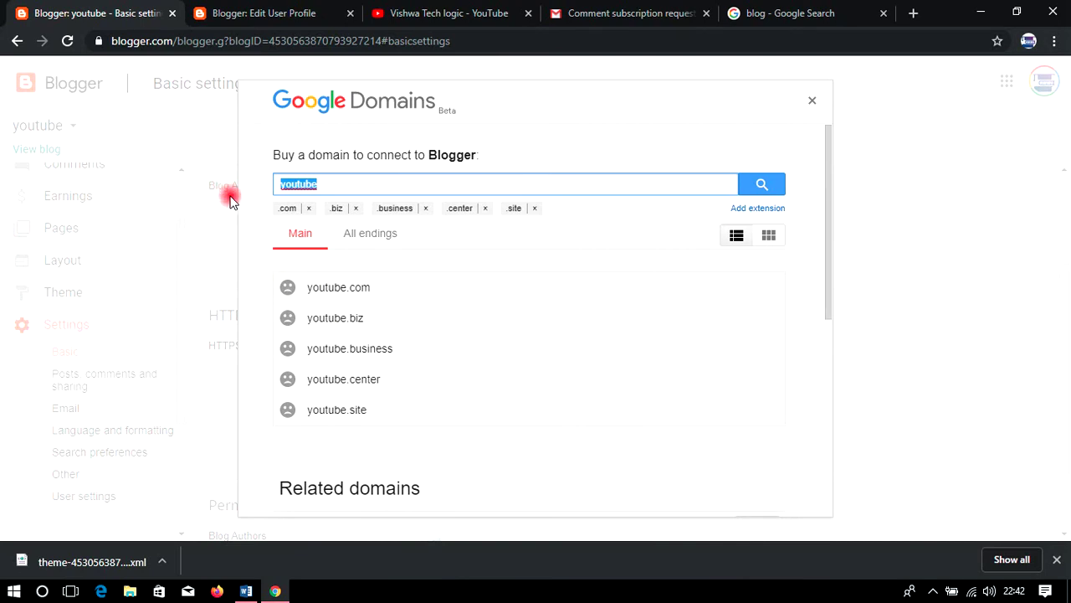
{"action": "type", "text": "vis"}
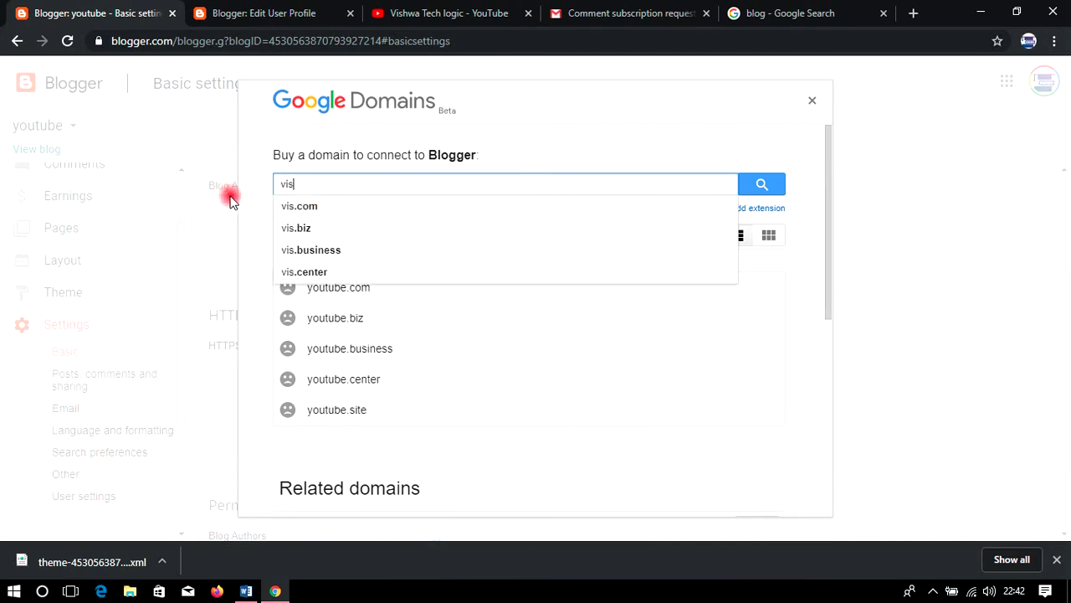
{"action": "type", "text": "hwatec"}
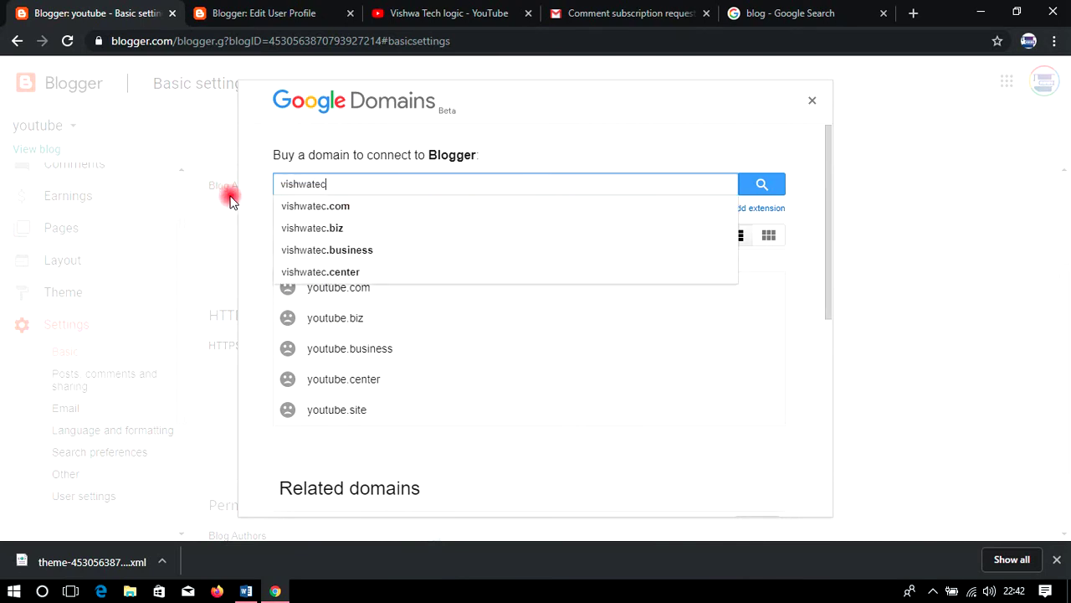
{"action": "type", "text": "hlogic"}
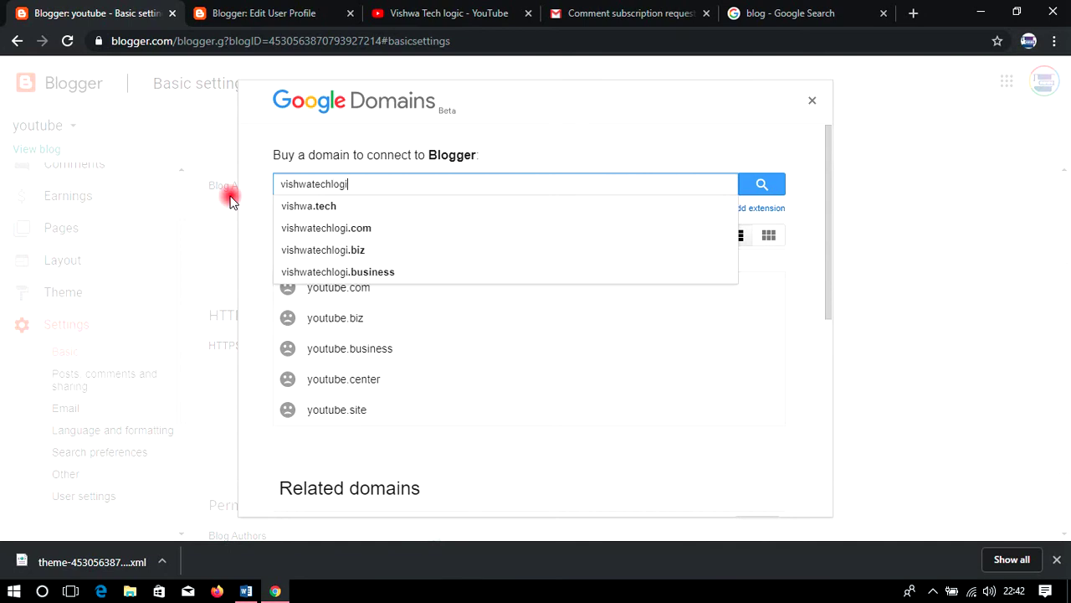
{"action": "left_click", "coordinate": [760, 179]}
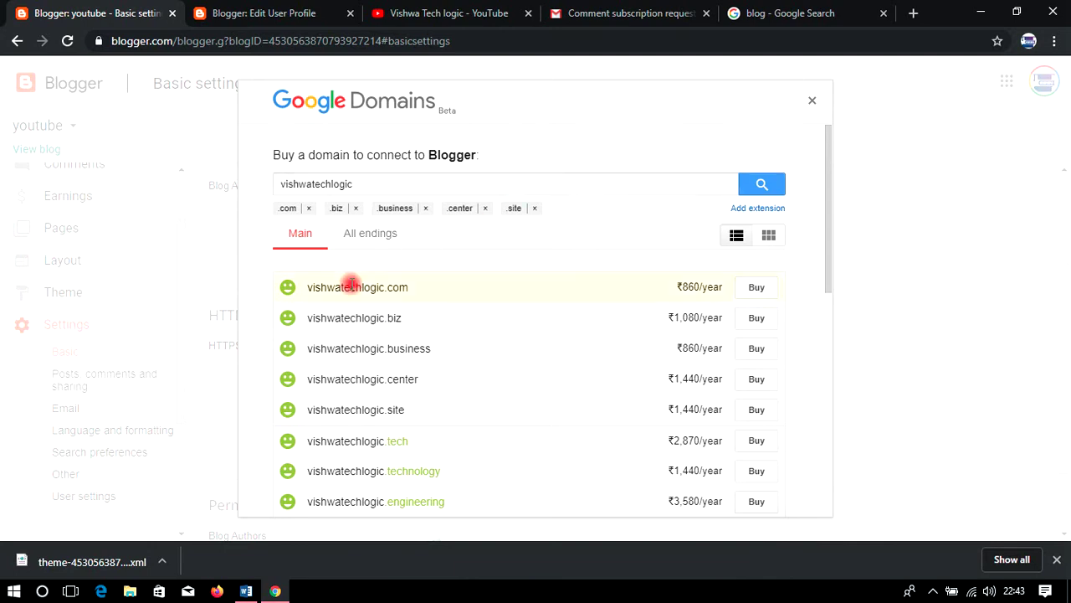
- Review the offered vishwatechlogic domains and their yearly prices, and close the domain purchase window
{"action": "scroll", "coordinate": [502, 342], "scroll_direction": "down", "scroll_amount": 4}
{"action": "scroll", "coordinate": [536, 343], "scroll_direction": "up", "scroll_amount": 5}
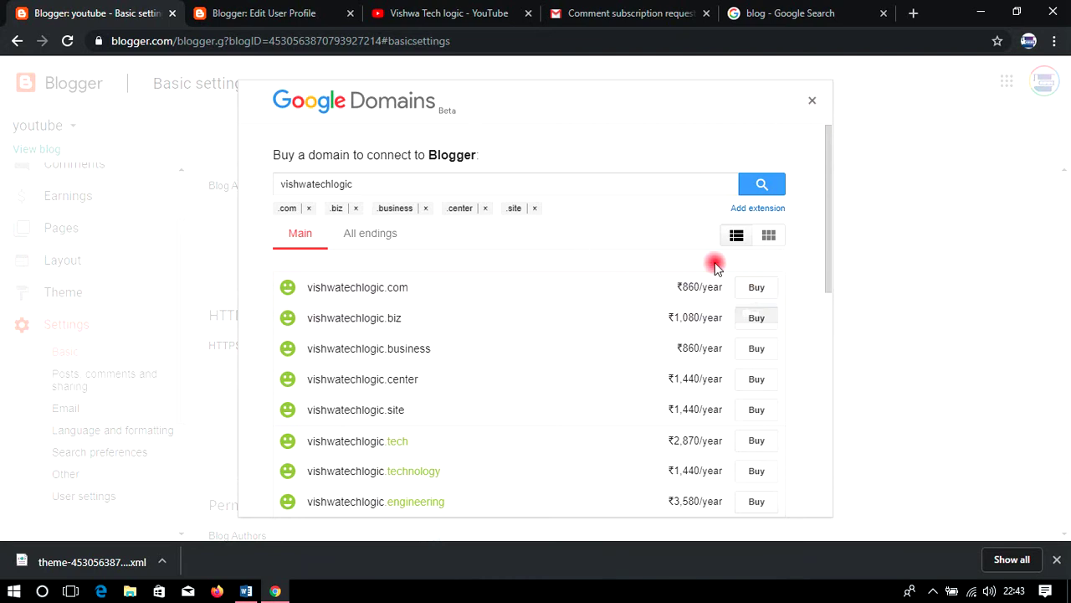
{"action": "scroll", "coordinate": [641, 258], "scroll_direction": "down", "scroll_amount": 2}
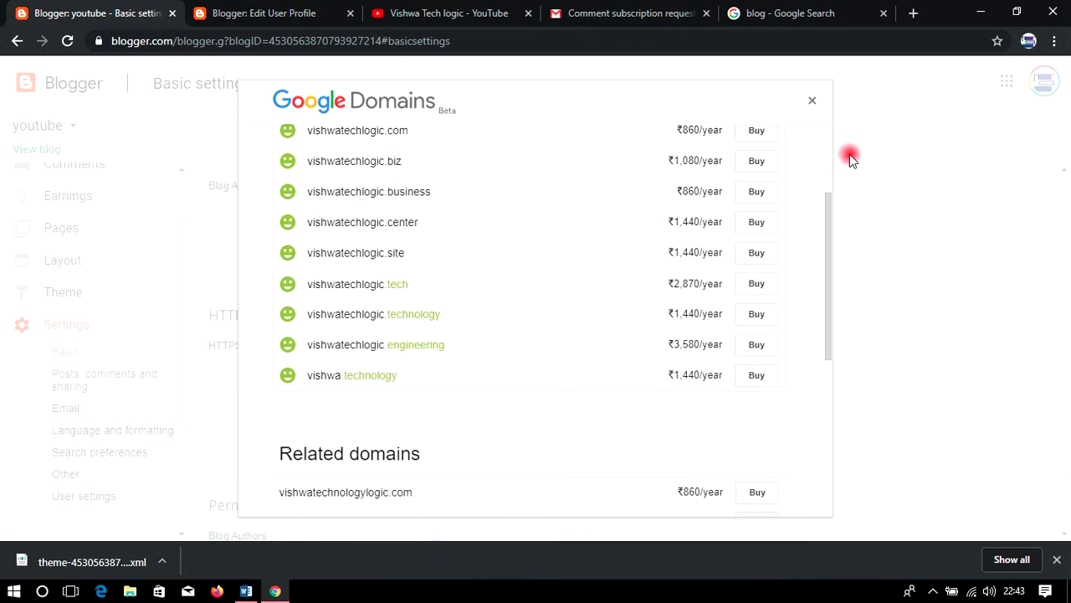
{"action": "left_click", "coordinate": [813, 104]}
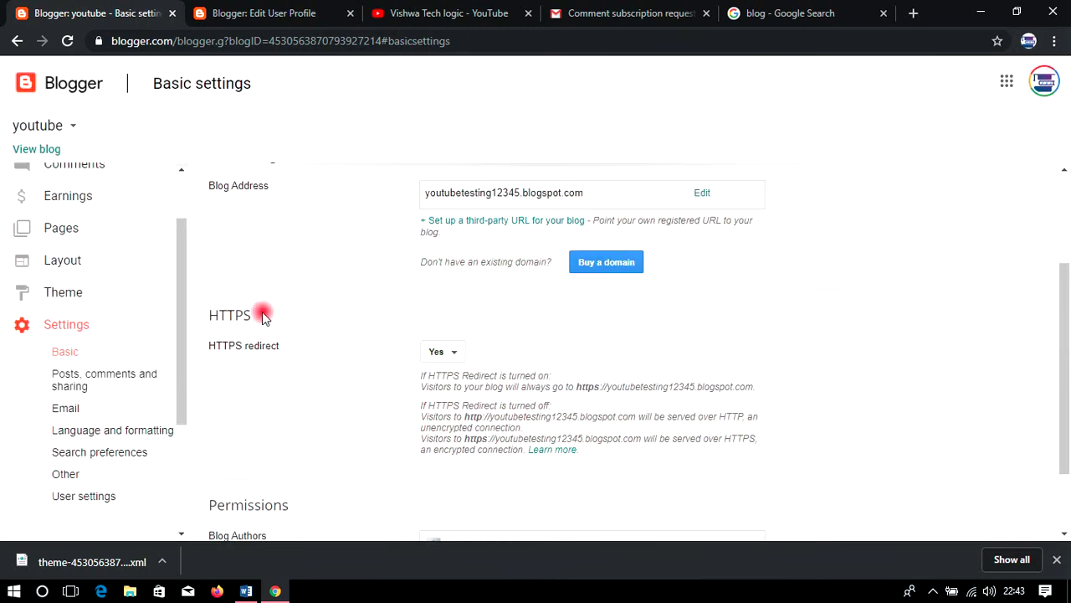
- Look at the HTTPS section and open the live blog in a new tab
{"action": "left_click_drag", "start_coordinate": [262, 315], "coordinate": [204, 313]}
{"action": "left_click", "coordinate": [347, 314]}
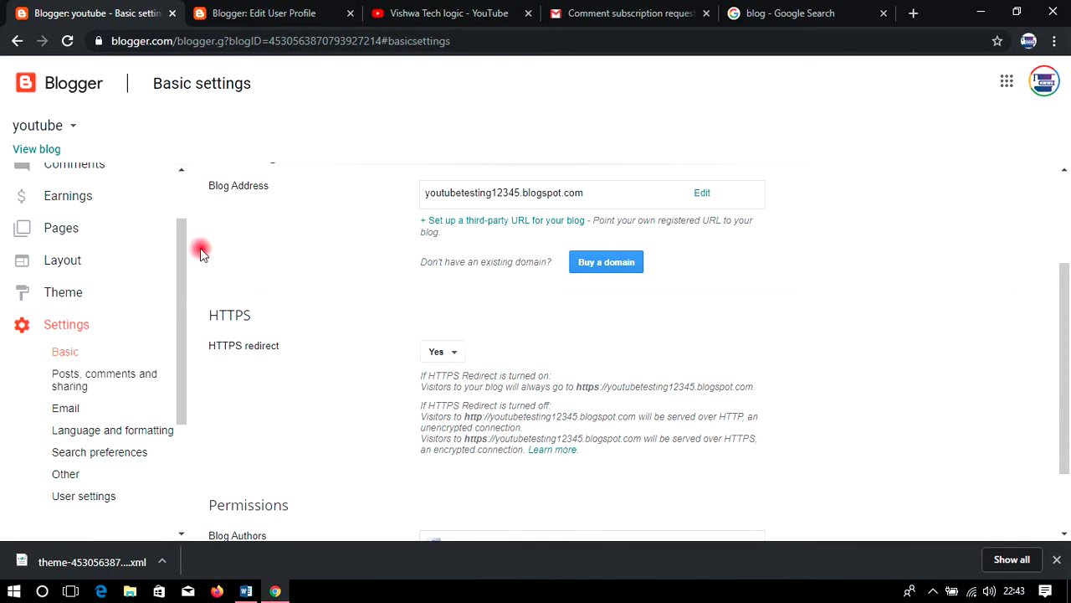
{"action": "right_click", "coordinate": [33, 148]}
{"action": "left_click", "coordinate": [92, 157]}
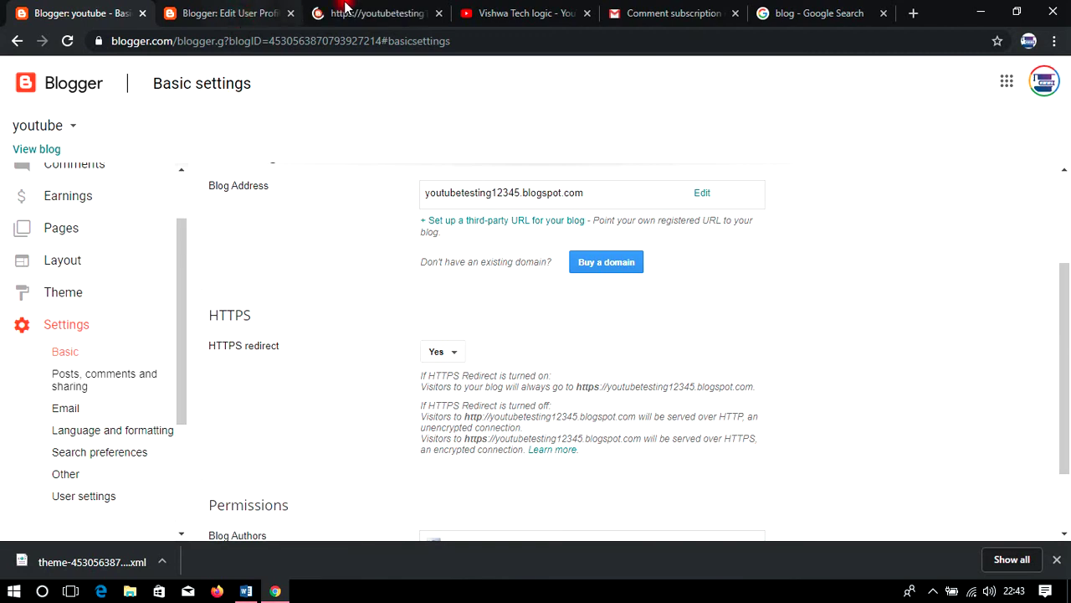
{"action": "left_click", "coordinate": [339, 13]}
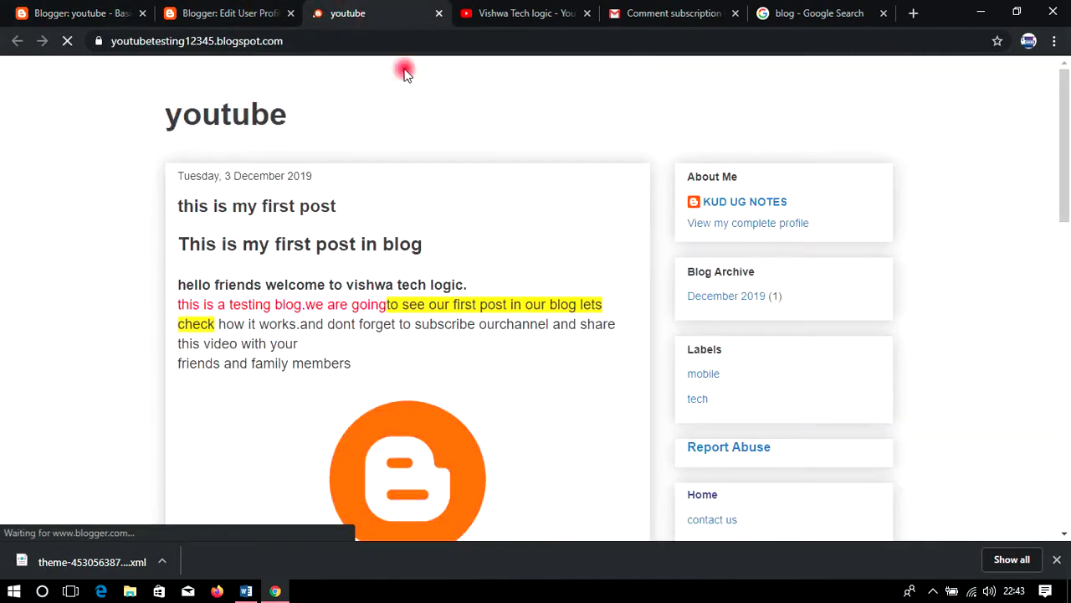
- Examine the live blog's full web address, including its https prefix
{"action": "left_click", "coordinate": [108, 41]}
{"action": "double_click", "coordinate": [150, 42]}
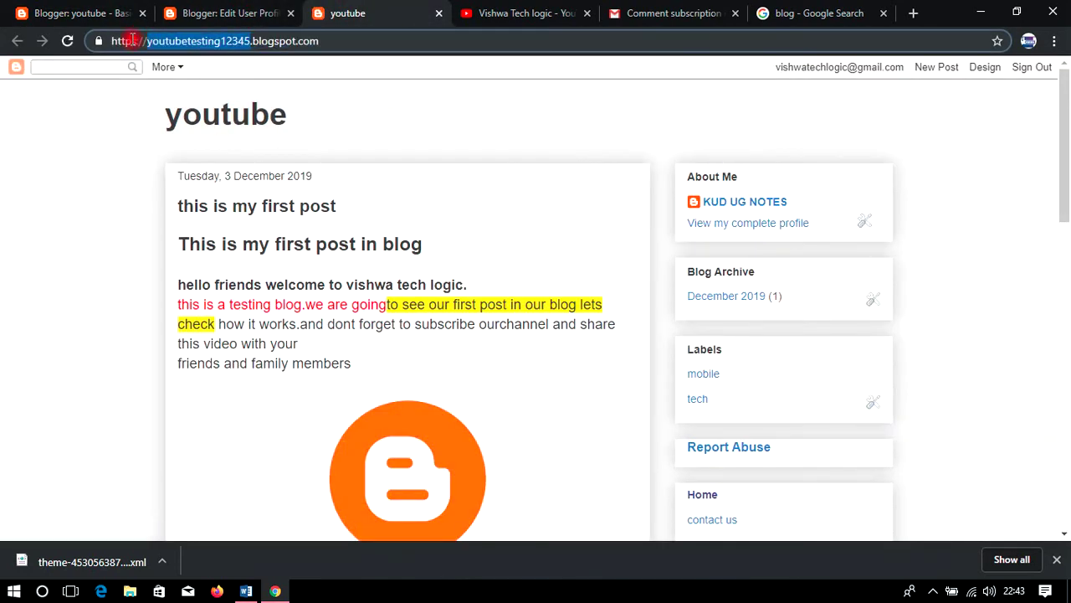
{"action": "left_click", "coordinate": [132, 40]}
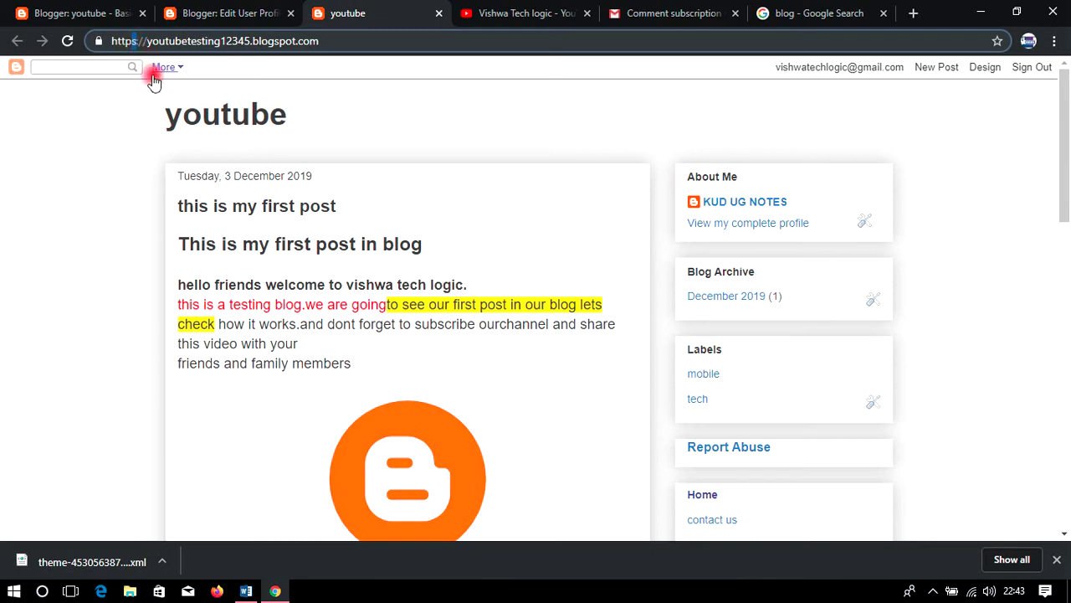
{"action": "left_click", "coordinate": [107, 129]}
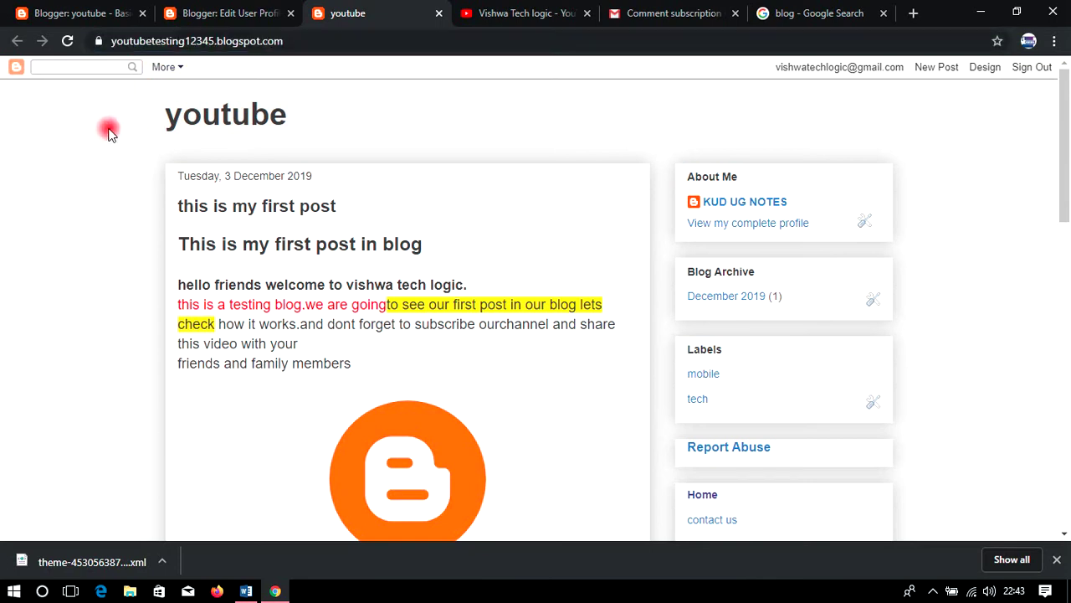
{"action": "left_click", "coordinate": [528, 578]}
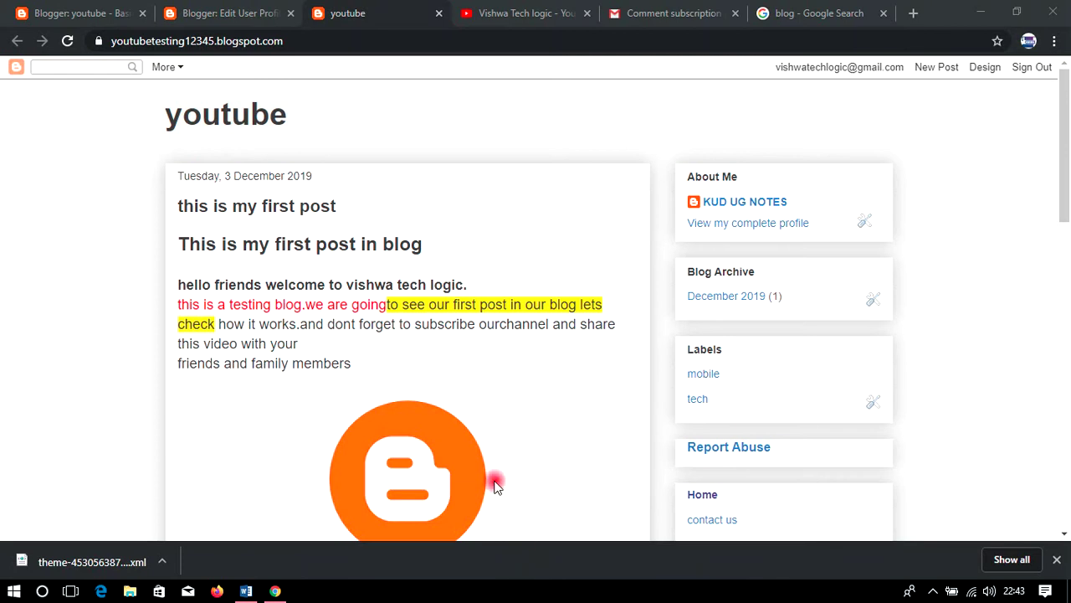
{"action": "left_click", "coordinate": [117, 41]}
{"action": "left_click", "coordinate": [134, 40]}
{"action": "left_click_drag", "start_coordinate": [135, 38], "coordinate": [157, 37]}
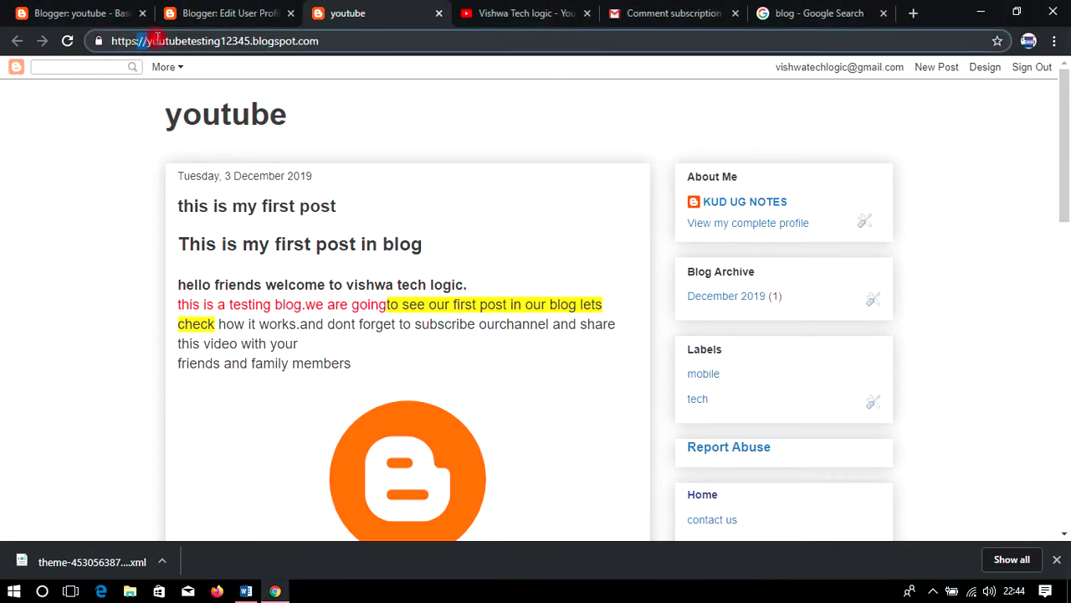
{"action": "left_click", "coordinate": [134, 40]}
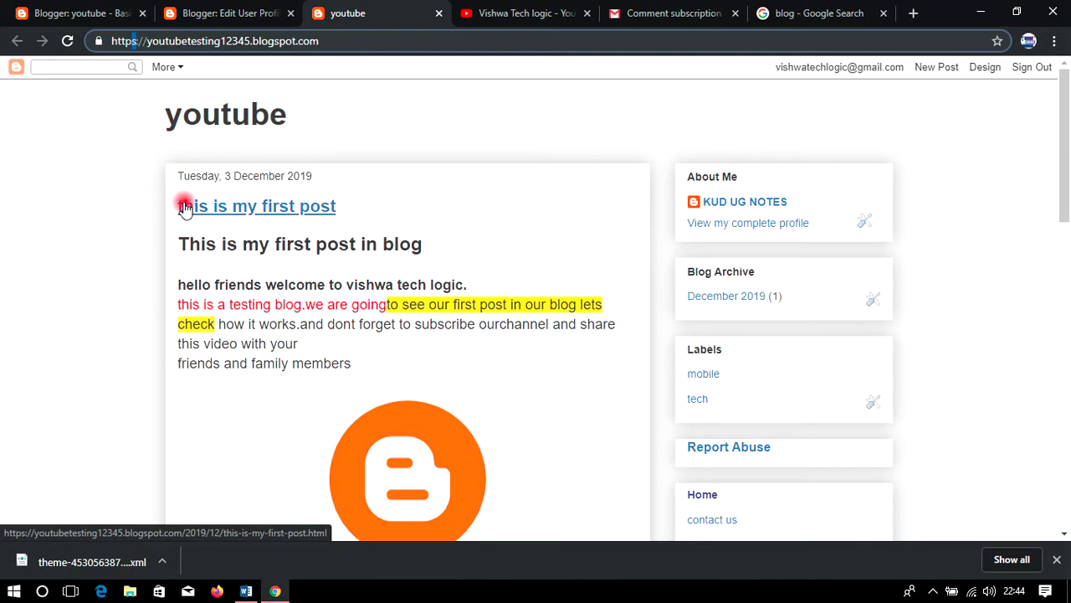
{"action": "left_click", "coordinate": [99, 202]}
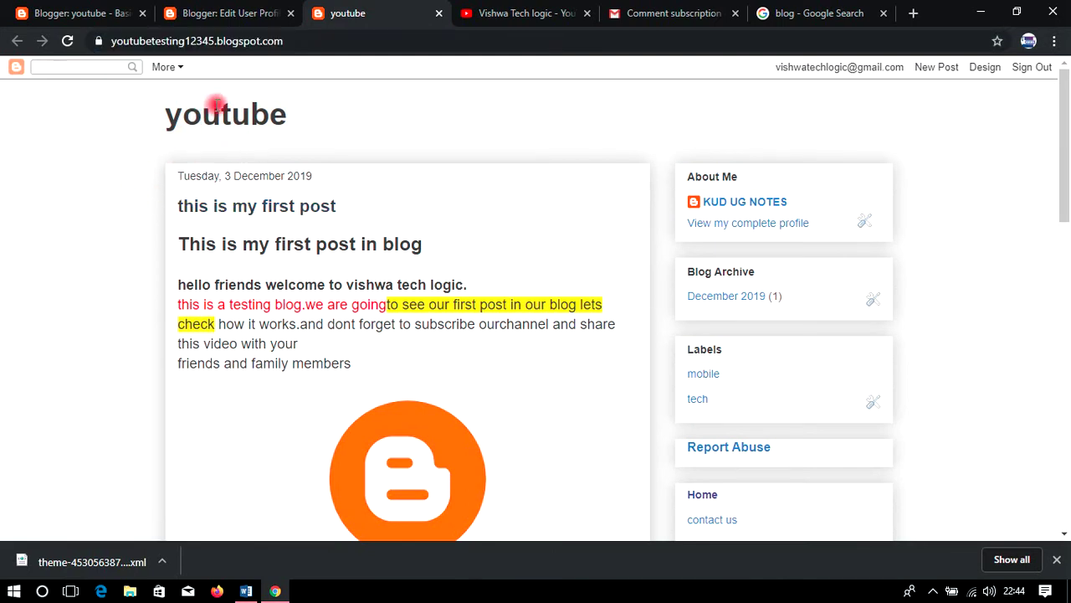
{"action": "double_click", "coordinate": [170, 44]}
{"action": "left_click", "coordinate": [136, 40]}
{"action": "left_click", "coordinate": [139, 174]}
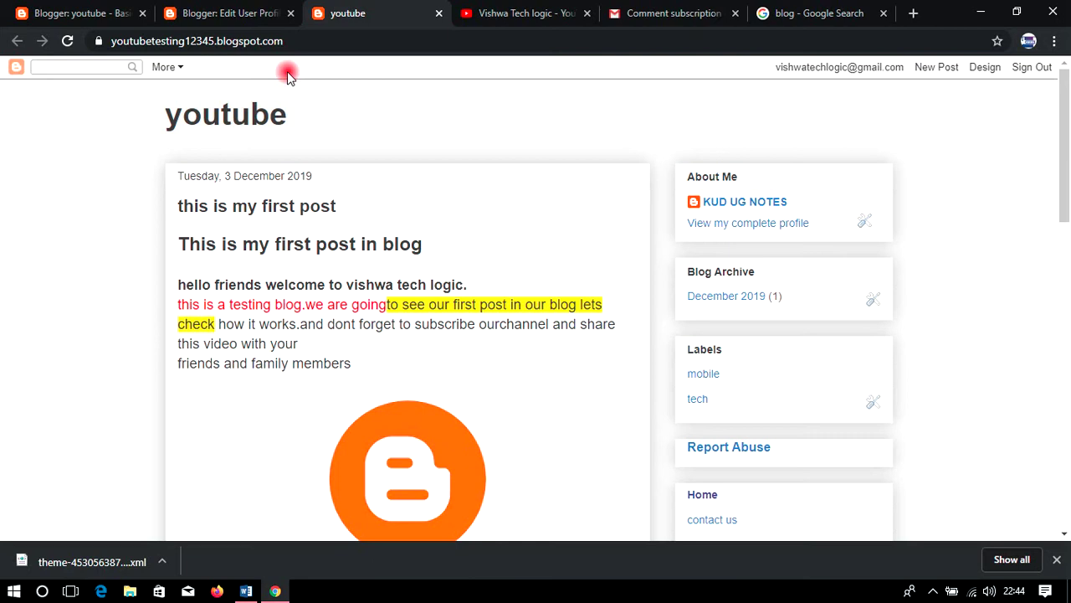
- Close the user profile and live blog tabs to return to the basic settings
{"action": "left_click", "coordinate": [287, 14]}
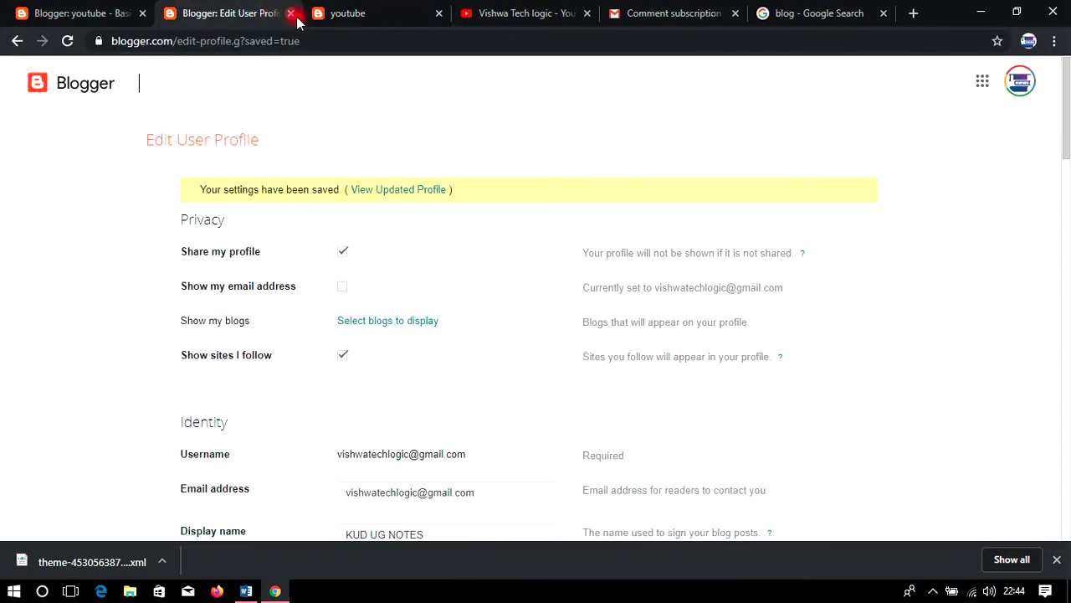
{"action": "left_click", "coordinate": [290, 14]}
{"action": "left_click", "coordinate": [290, 14]}
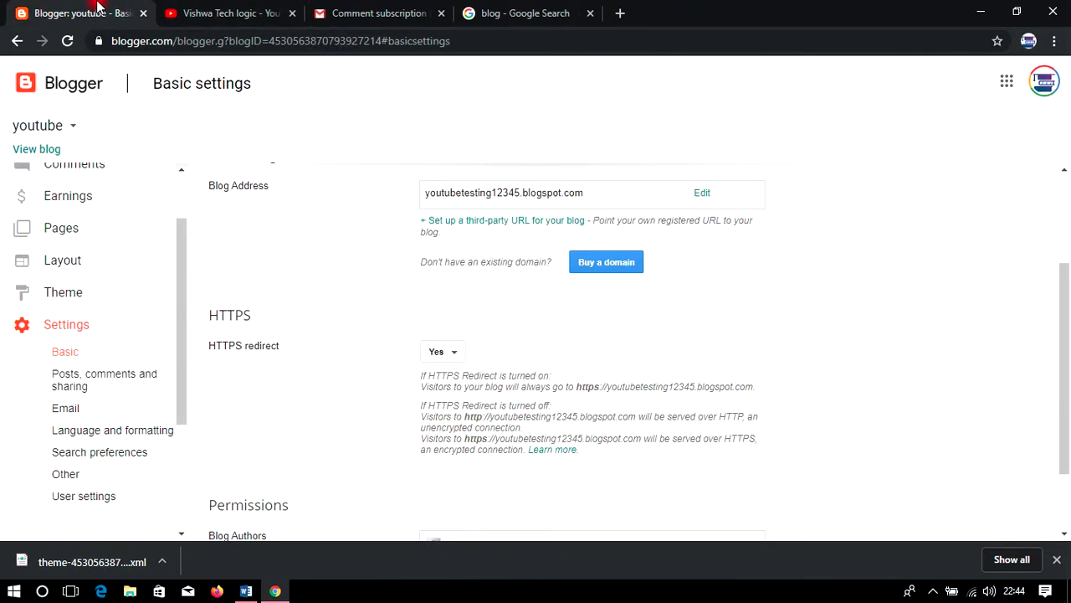
- Look at the HTTPS redirect choices and leave the setting as it is
{"action": "scroll", "coordinate": [443, 309], "scroll_direction": "down", "scroll_amount": 1}
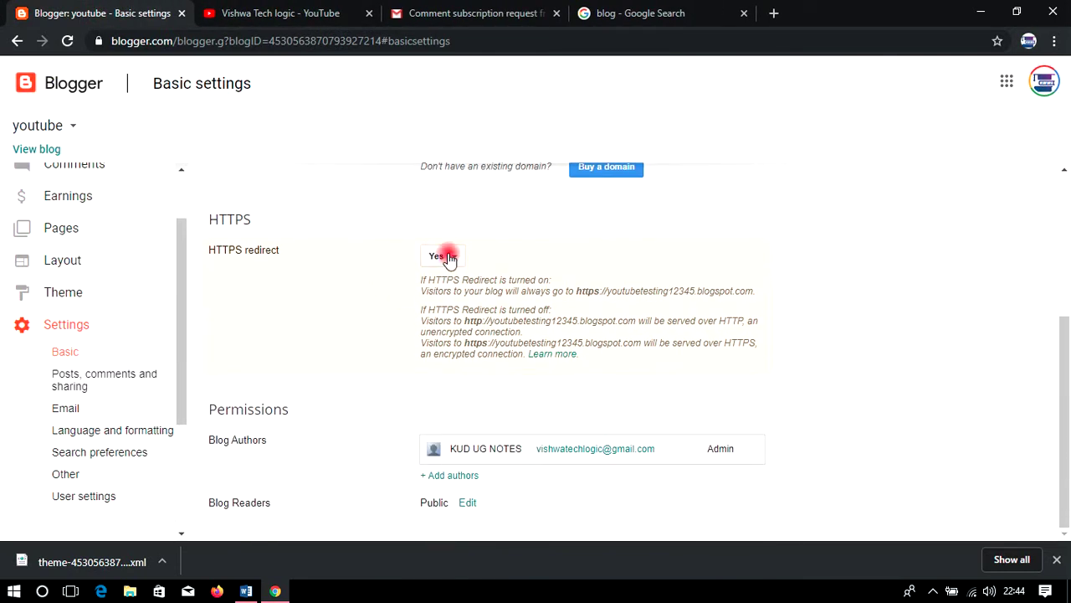
{"action": "left_click", "coordinate": [448, 257]}
{"action": "left_click", "coordinate": [371, 276]}
- Look at the form for adding blog authors under Permissions and cancel it
{"action": "left_click", "coordinate": [452, 474]}
{"action": "scroll", "coordinate": [502, 468], "scroll_direction": "down", "scroll_amount": 2}
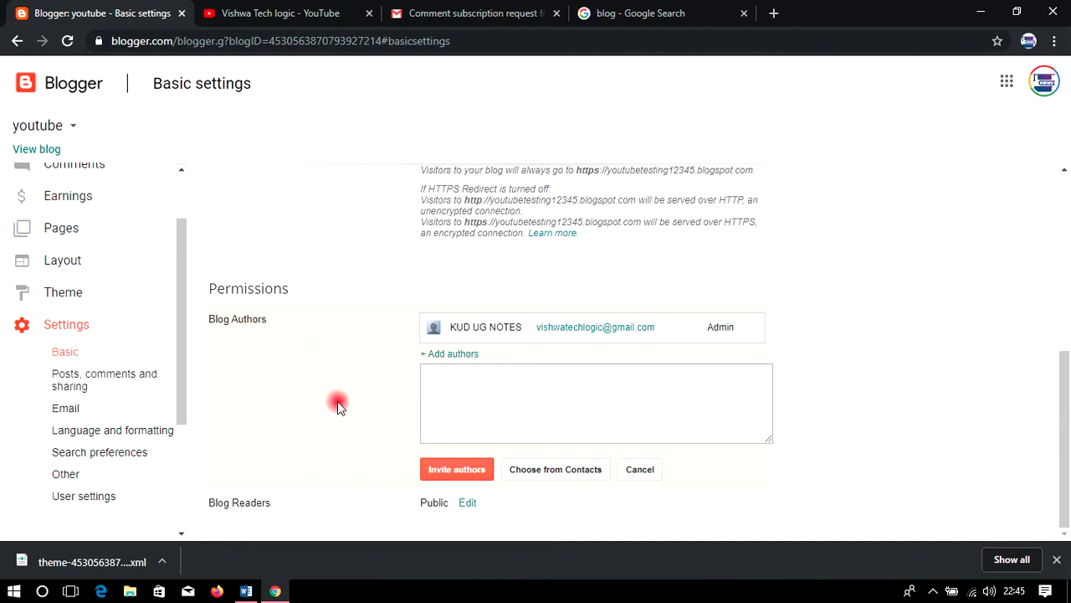
{"action": "left_click", "coordinate": [648, 473]}
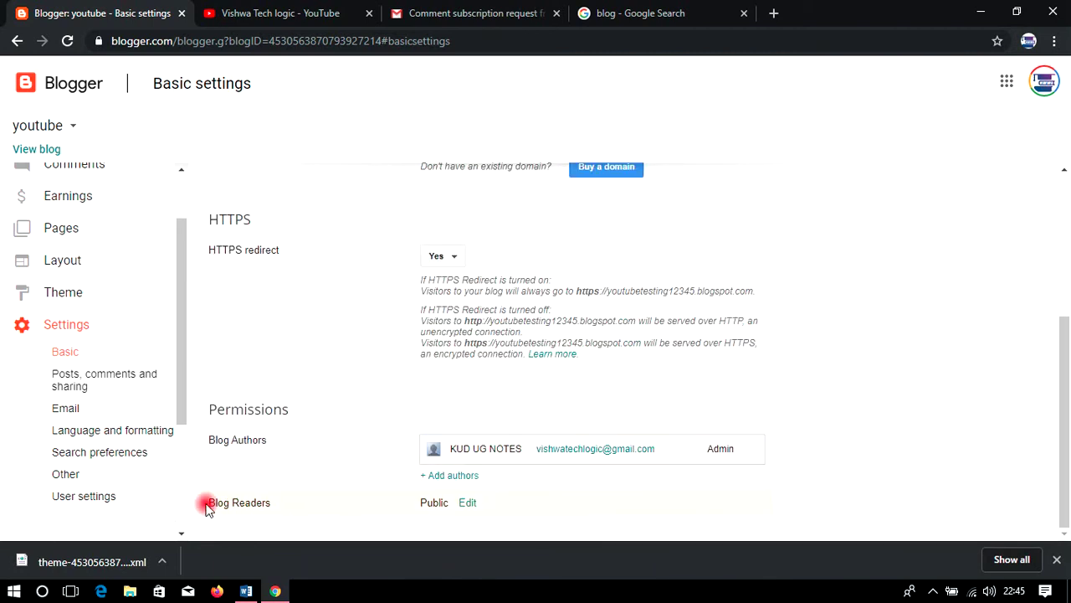
- Open the Blog Readers permission for editing, keep it on Public and save the changes
{"action": "left_click_drag", "start_coordinate": [273, 504], "coordinate": [234, 502]}
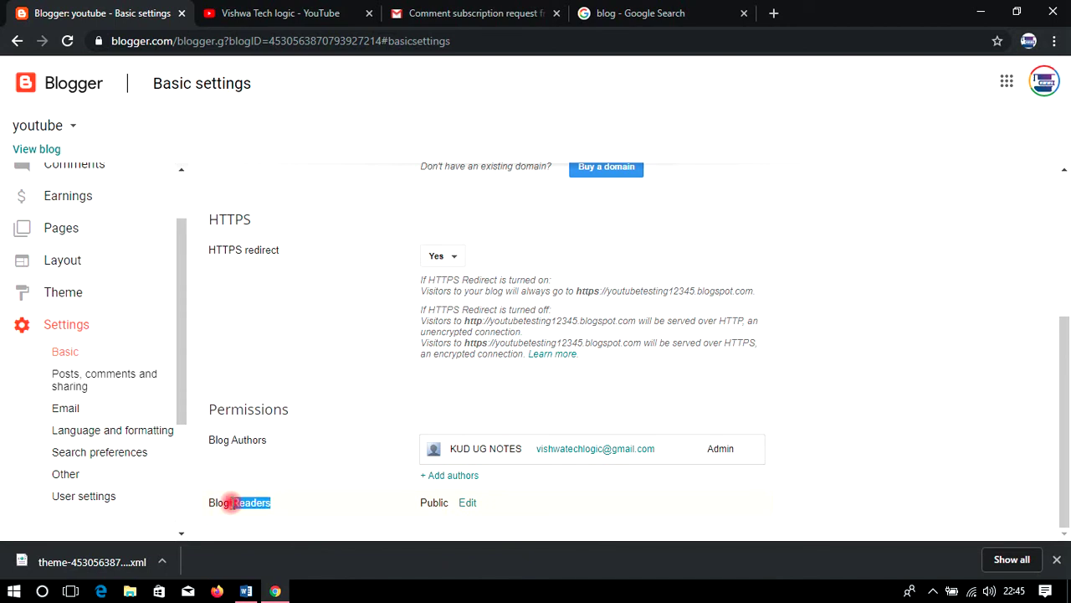
{"action": "left_click", "coordinate": [465, 503]}
{"action": "left_click", "coordinate": [289, 347]}
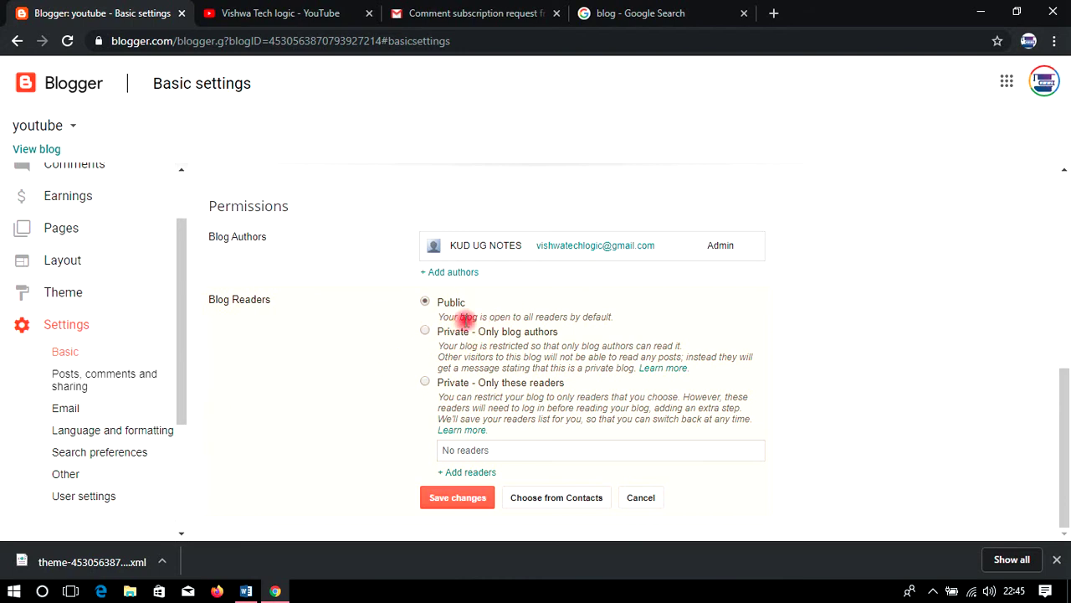
{"action": "left_click_drag", "start_coordinate": [434, 318], "coordinate": [617, 316]}
{"action": "left_click", "coordinate": [628, 314]}
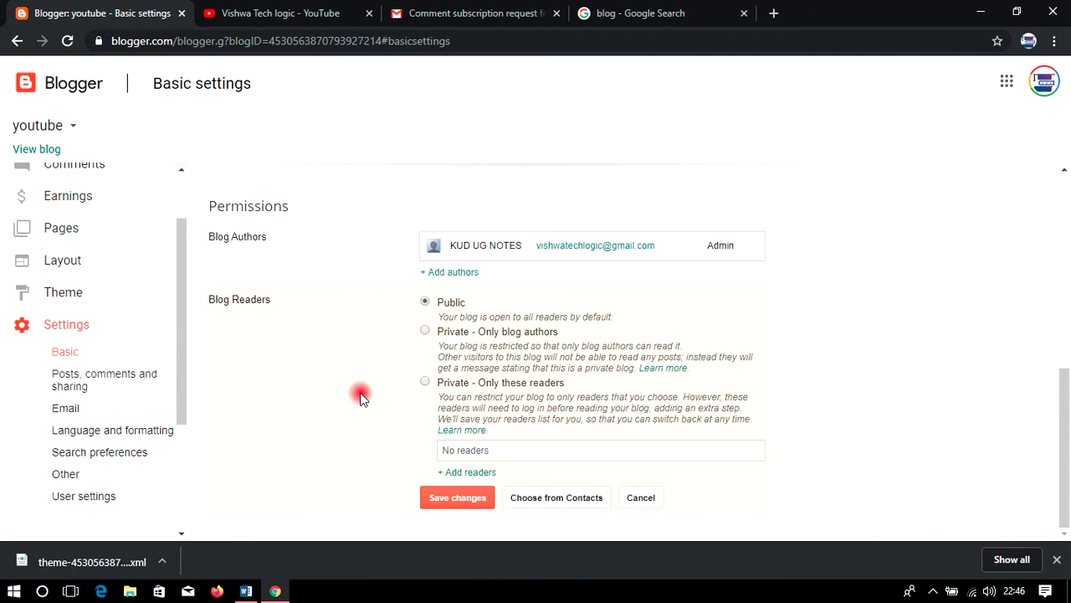
{"action": "left_click", "coordinate": [460, 503]}
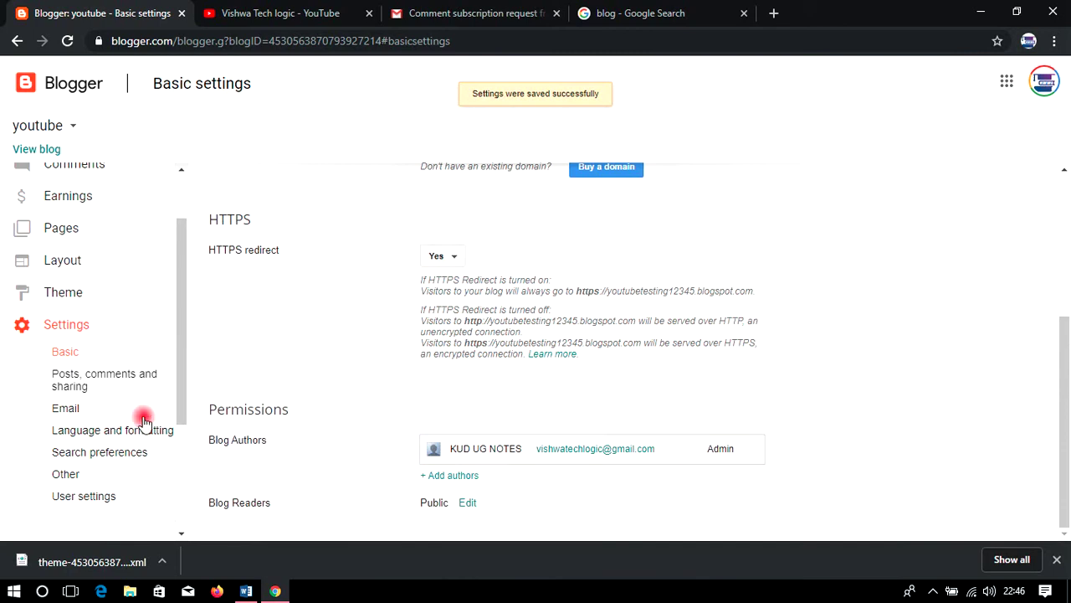
- Open the posts, comments and sharing settings and examine the limit on posts shown on the main page
{"action": "left_click", "coordinate": [115, 382]}
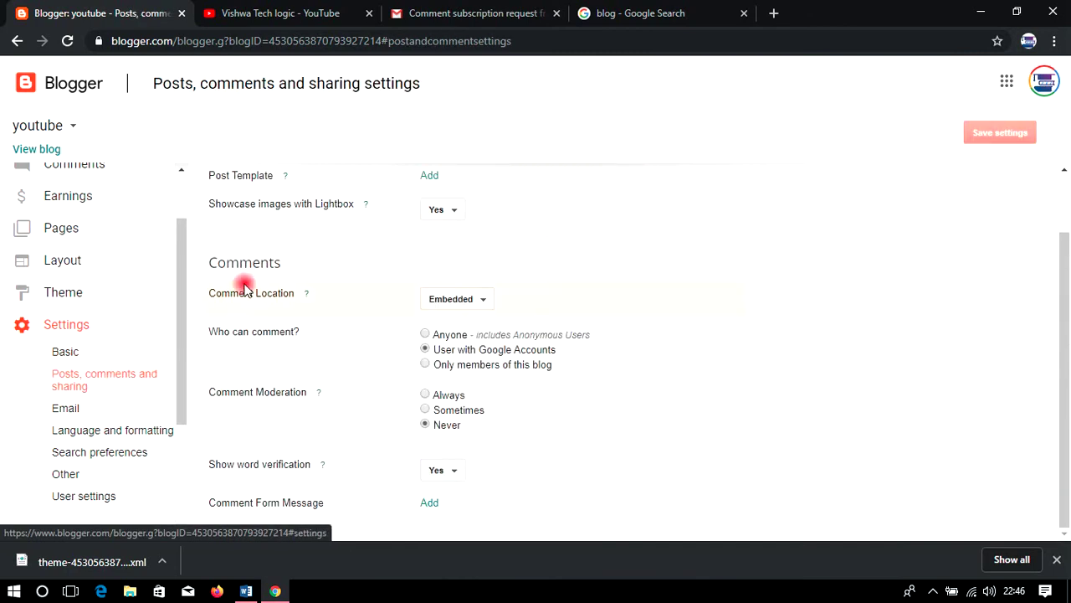
{"action": "scroll", "coordinate": [304, 275], "scroll_direction": "up", "scroll_amount": 2}
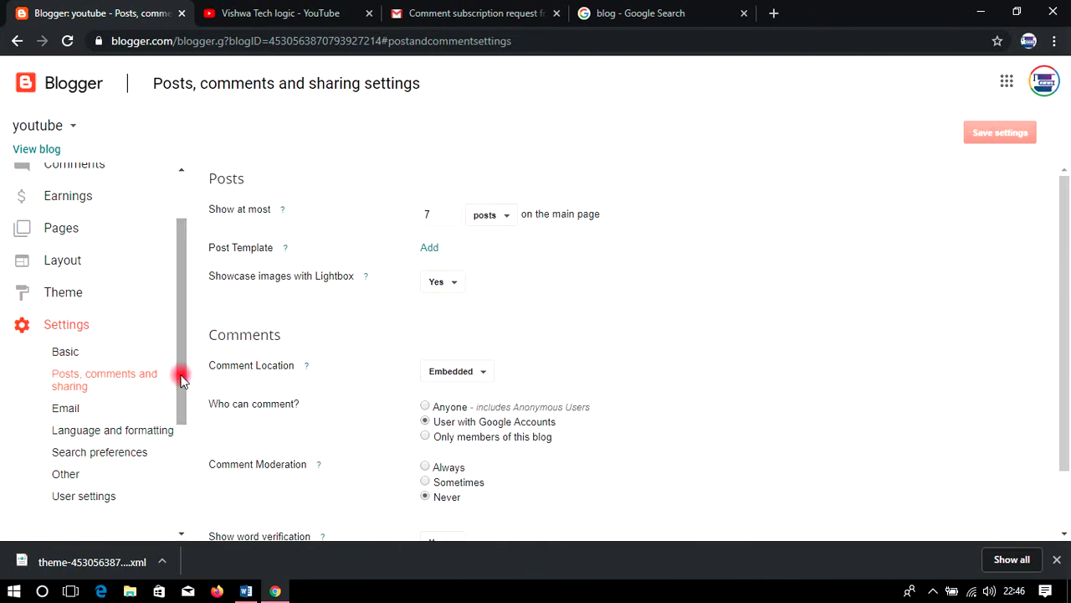
{"action": "left_click_drag", "start_coordinate": [221, 210], "coordinate": [249, 230]}
{"action": "left_click", "coordinate": [235, 230]}
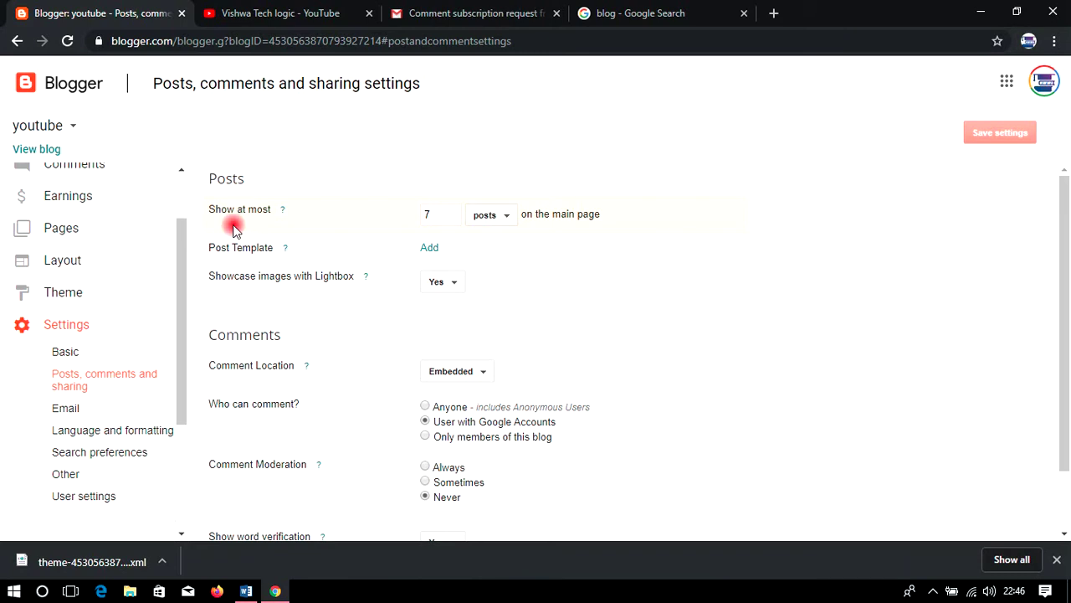
{"action": "left_click", "coordinate": [447, 211]}
{"action": "left_click", "coordinate": [374, 208]}
{"action": "double_click", "coordinate": [429, 214]}
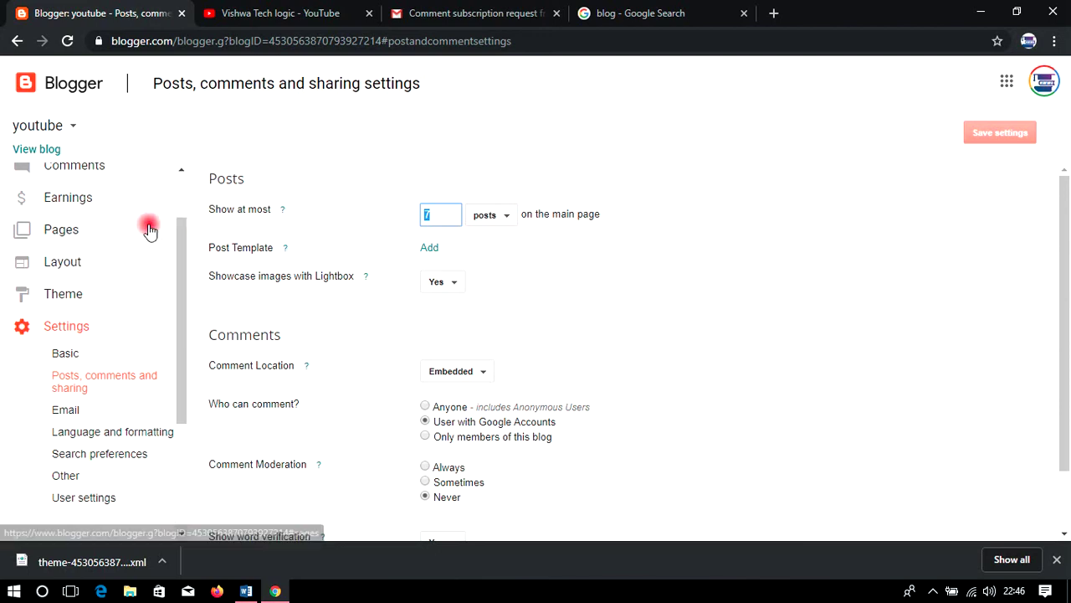
{"action": "scroll", "coordinate": [167, 224], "scroll_direction": "up", "scroll_amount": 2}
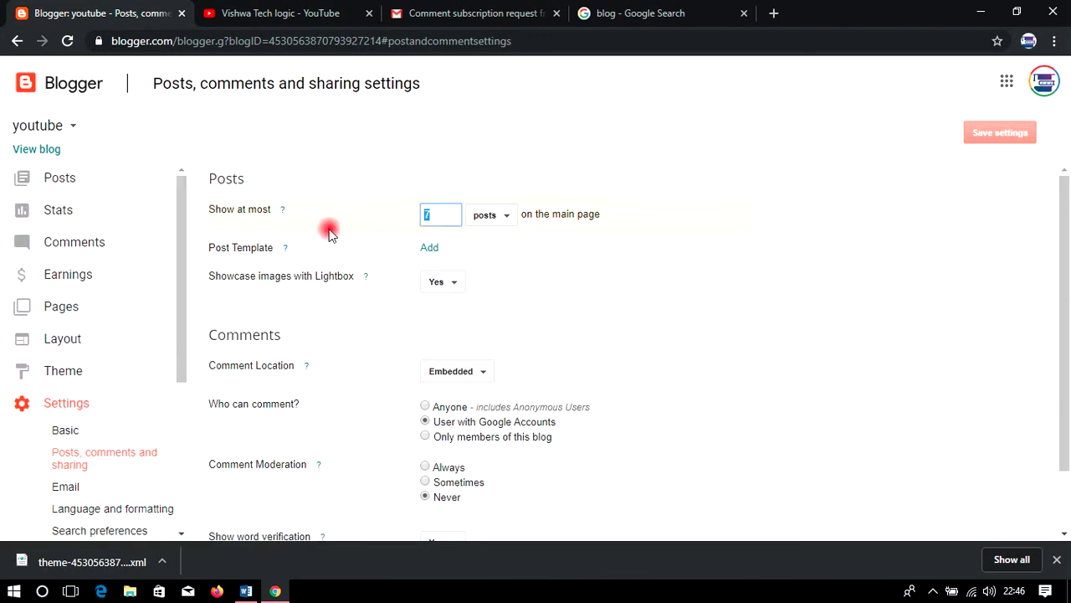
{"action": "left_click", "coordinate": [391, 219]}
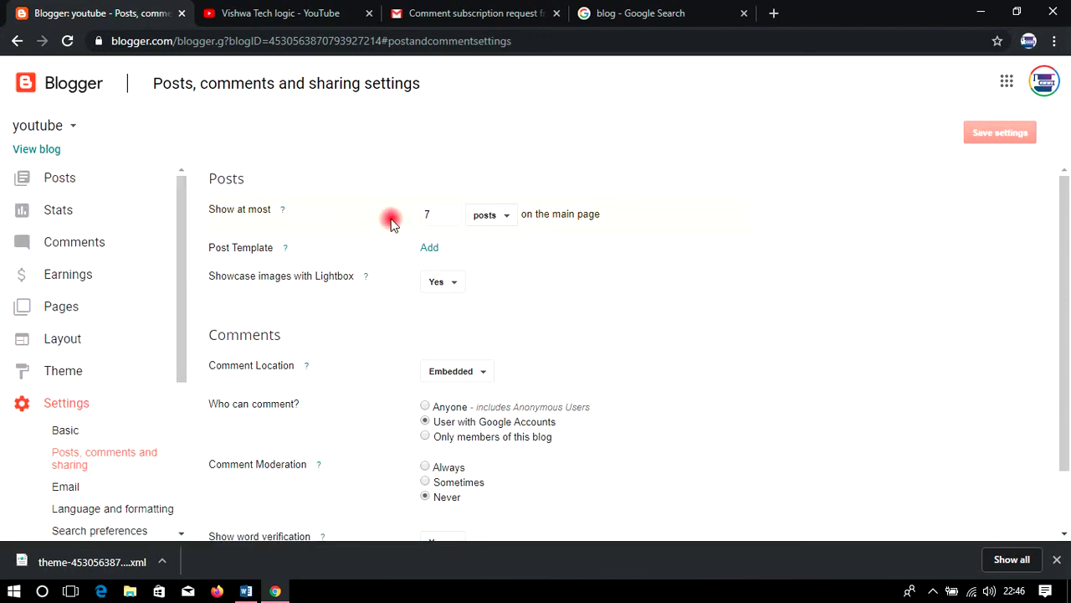
- Check the unit choices for the main page limit, keep posts, and set the limit to 20
{"action": "left_click", "coordinate": [492, 216]}
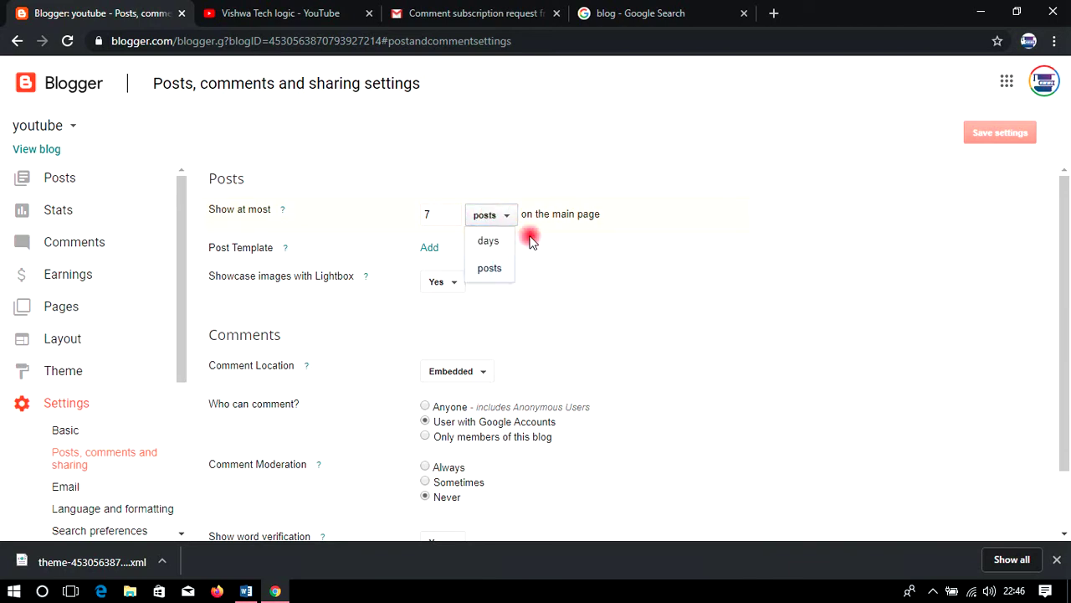
{"action": "left_click", "coordinate": [559, 267]}
{"action": "double_click", "coordinate": [431, 217]}
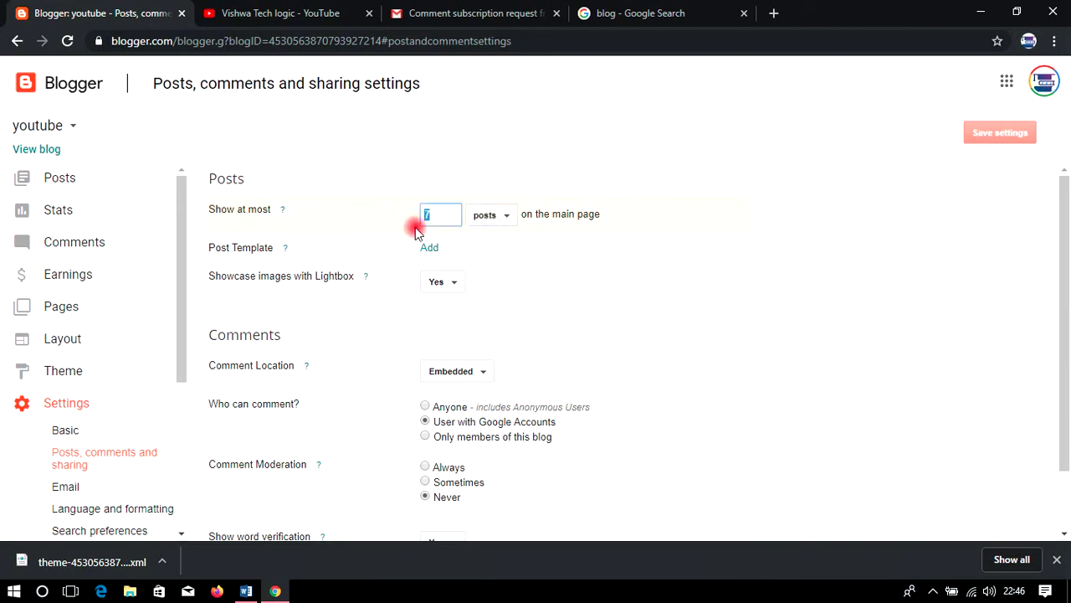
{"action": "left_click_drag", "start_coordinate": [441, 215], "coordinate": [421, 217]}
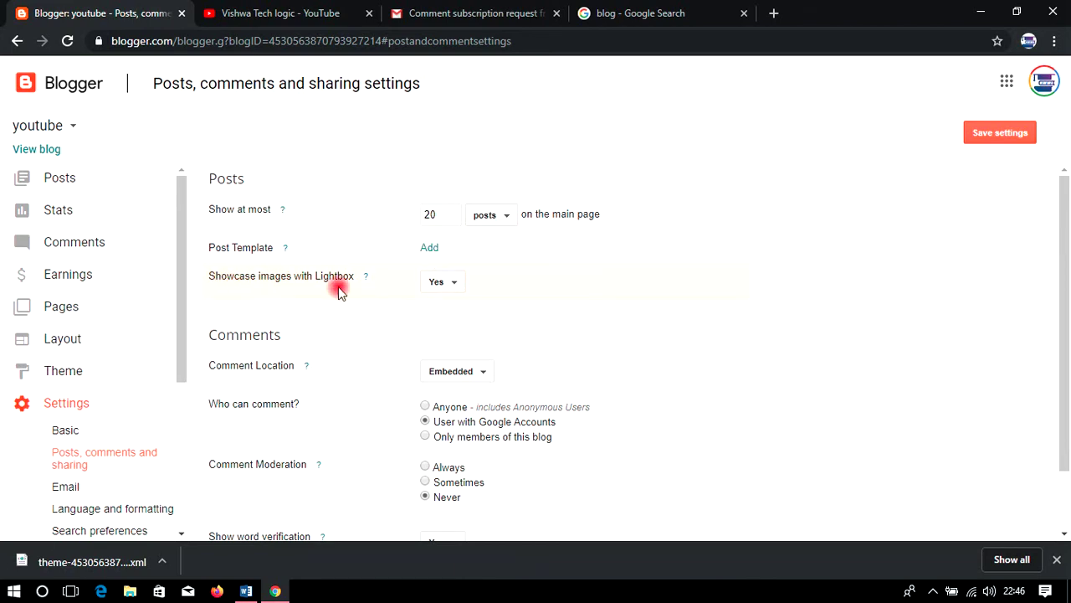
- Examine the Comments section, including the Google Accounts option for who can comment and the help on word verification
{"action": "scroll", "coordinate": [260, 348], "scroll_direction": "down", "scroll_amount": 1}
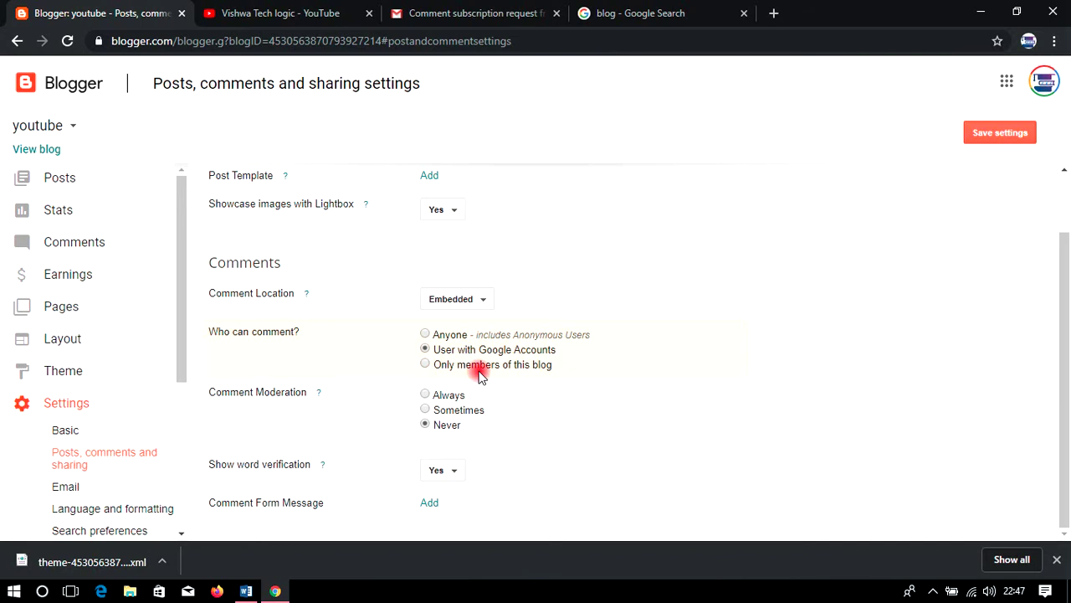
{"action": "left_click_drag", "start_coordinate": [433, 352], "coordinate": [564, 356]}
{"action": "left_click", "coordinate": [564, 354]}
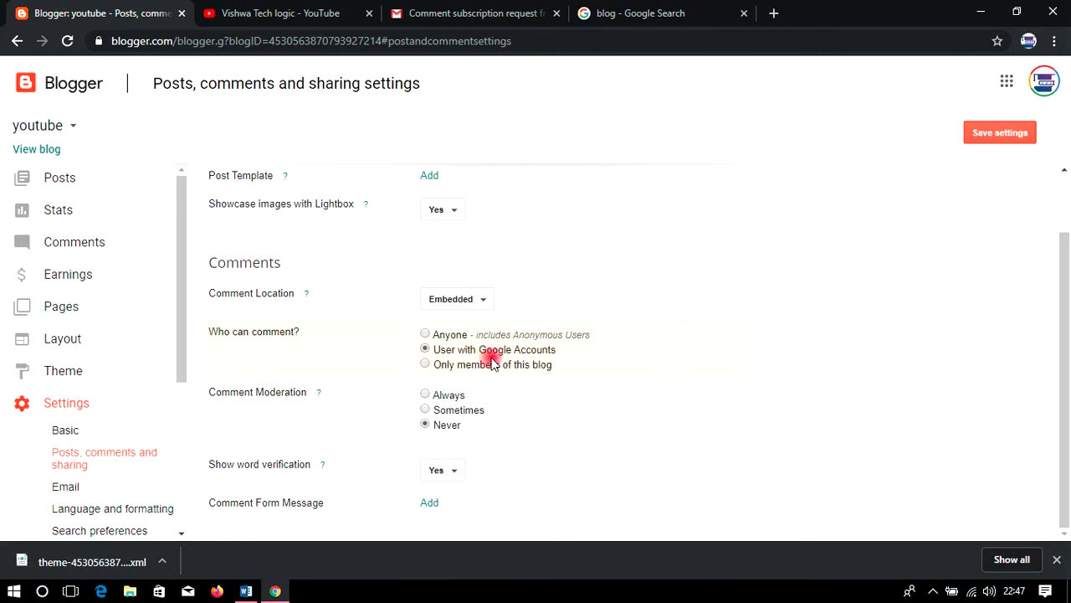
{"action": "left_click_drag", "start_coordinate": [563, 358], "coordinate": [435, 355]}
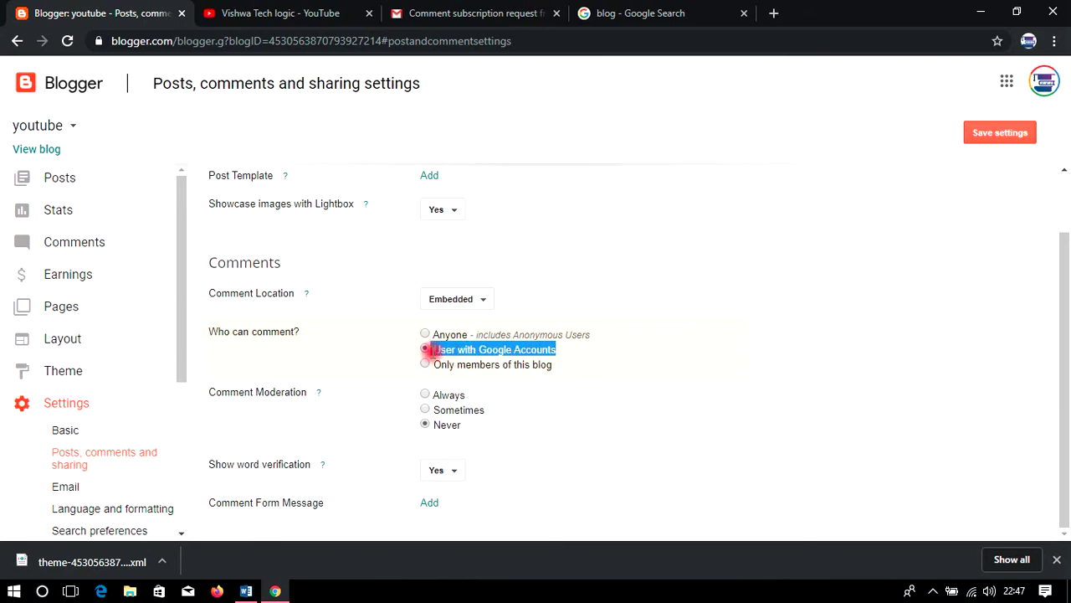
{"action": "left_click", "coordinate": [397, 350]}
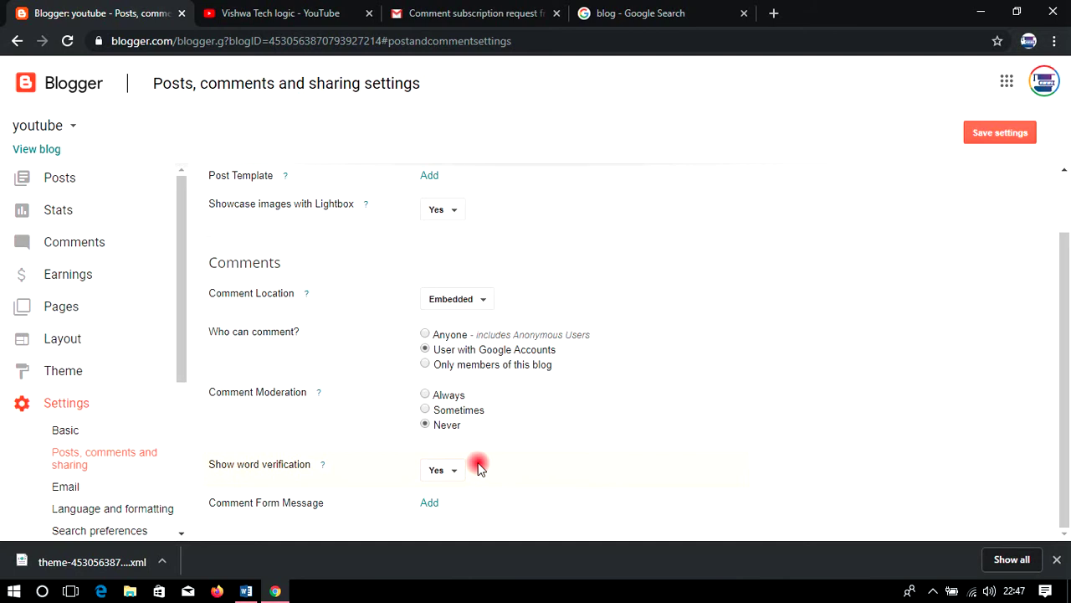
{"action": "left_click", "coordinate": [326, 469]}
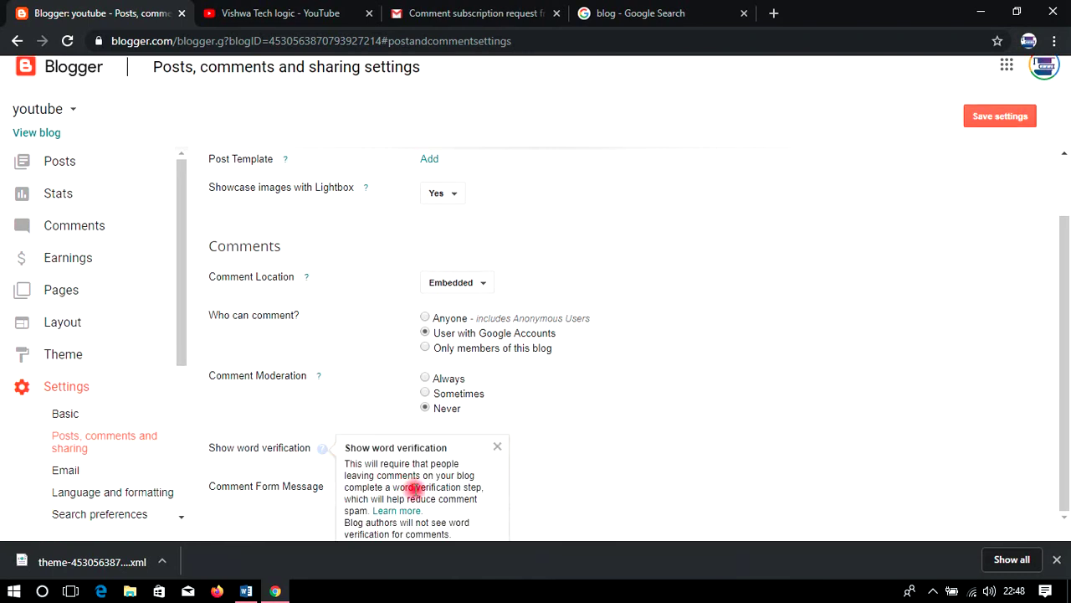
{"action": "left_click", "coordinate": [324, 449]}
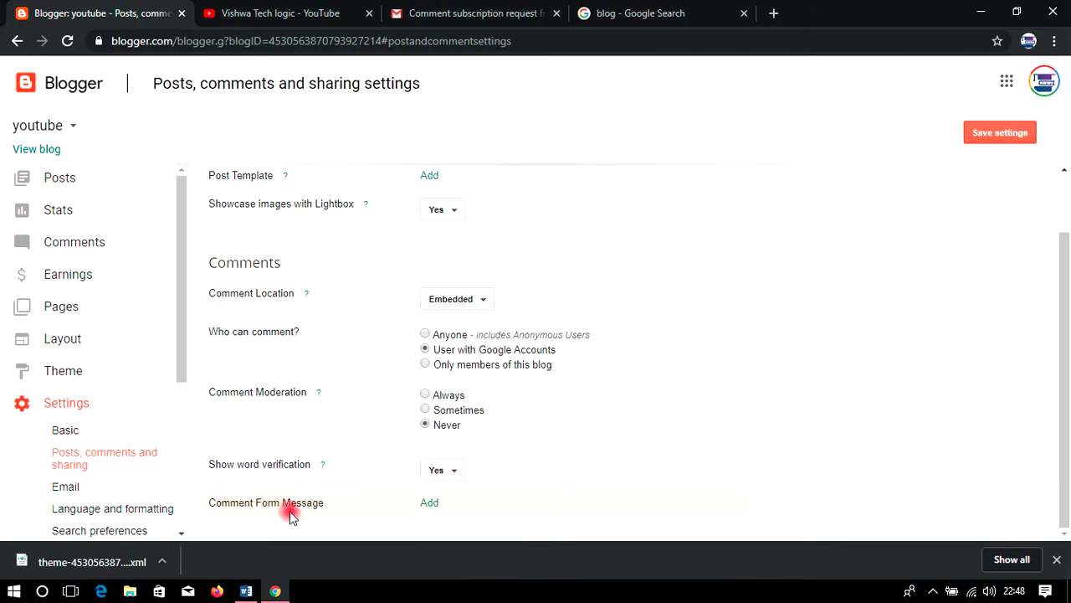
- Add the comment form message "thanks for your comment" and save the posts, comments and sharing settings
{"action": "left_click_drag", "start_coordinate": [212, 502], "coordinate": [305, 507]}
{"action": "left_click", "coordinate": [431, 503]}
{"action": "scroll", "coordinate": [471, 514], "scroll_direction": "down", "scroll_amount": 2}
{"action": "left_click", "coordinate": [486, 438]}
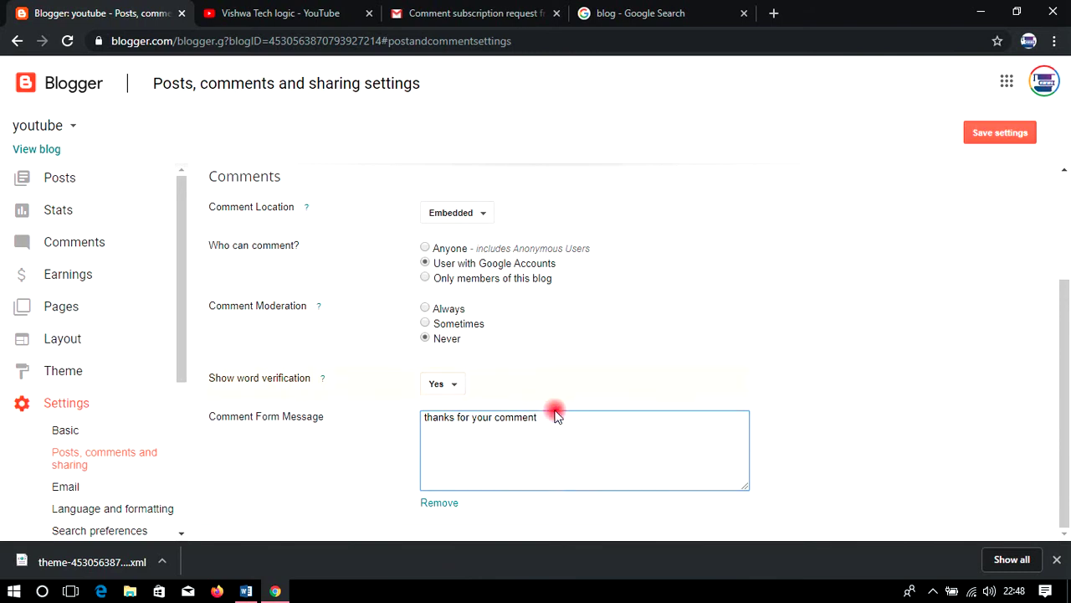
{"action": "key", "text": "shift+Left"}
{"action": "key", "text": "shift+Left"}
{"action": "key", "text": "shift+Left"}
{"action": "key", "text": "shift+Left"}
{"action": "key", "text": "ctrl+a"}
{"action": "left_click", "coordinate": [703, 390]}
{"action": "left_click_drag", "start_coordinate": [554, 420], "coordinate": [419, 428]}
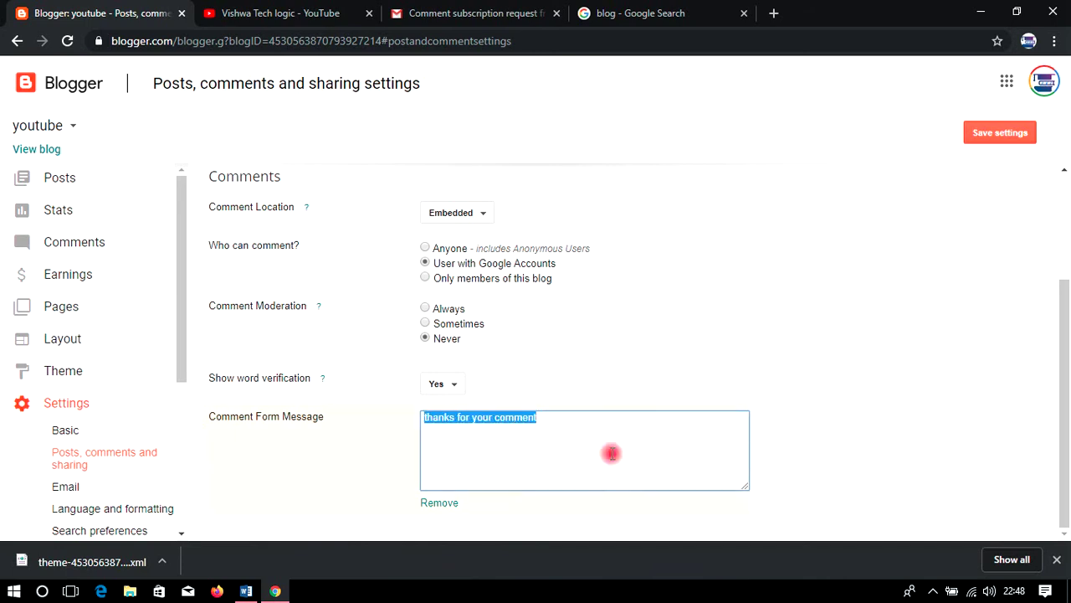
{"action": "left_click", "coordinate": [534, 449]}
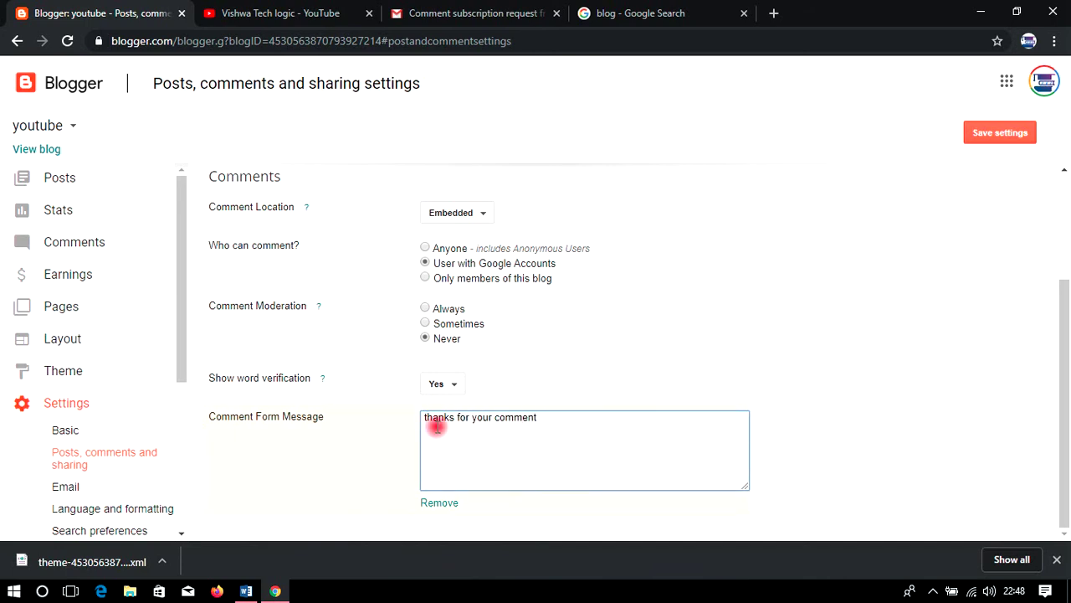
{"action": "left_click_drag", "start_coordinate": [537, 418], "coordinate": [411, 427]}
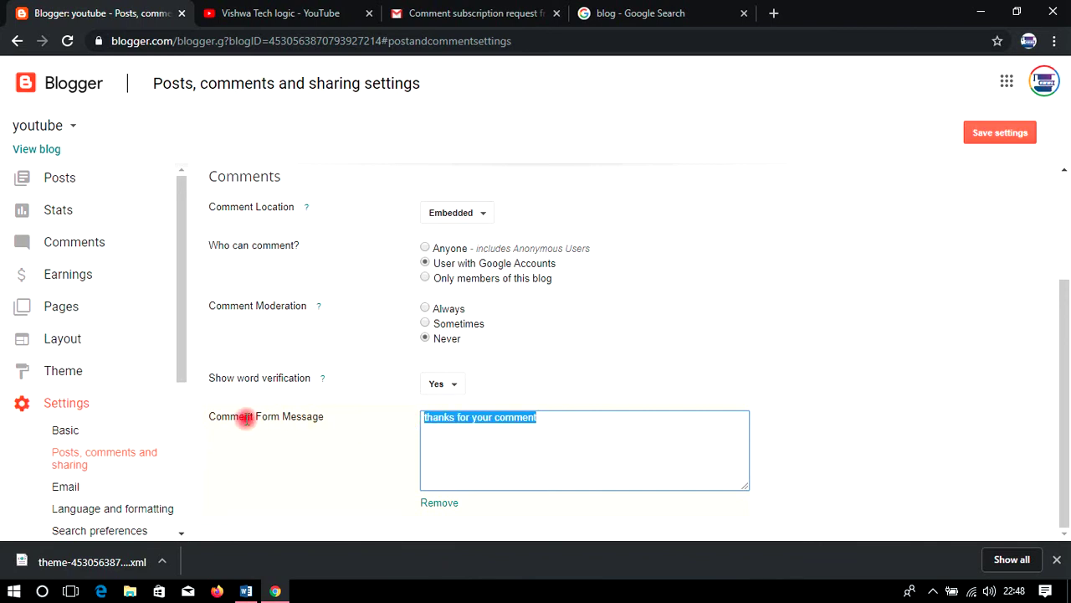
{"action": "left_click", "coordinate": [999, 133]}
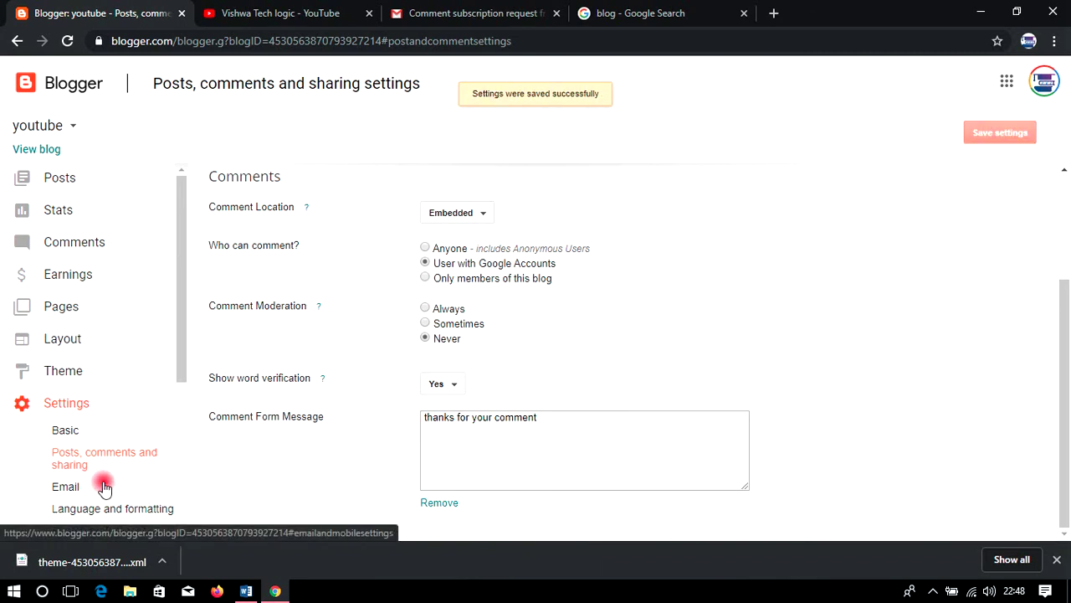
- Open the Email settings and examine the Comment Notification Email field along with Blogger's comment subscription request in Gmail
{"action": "left_click", "coordinate": [65, 487]}
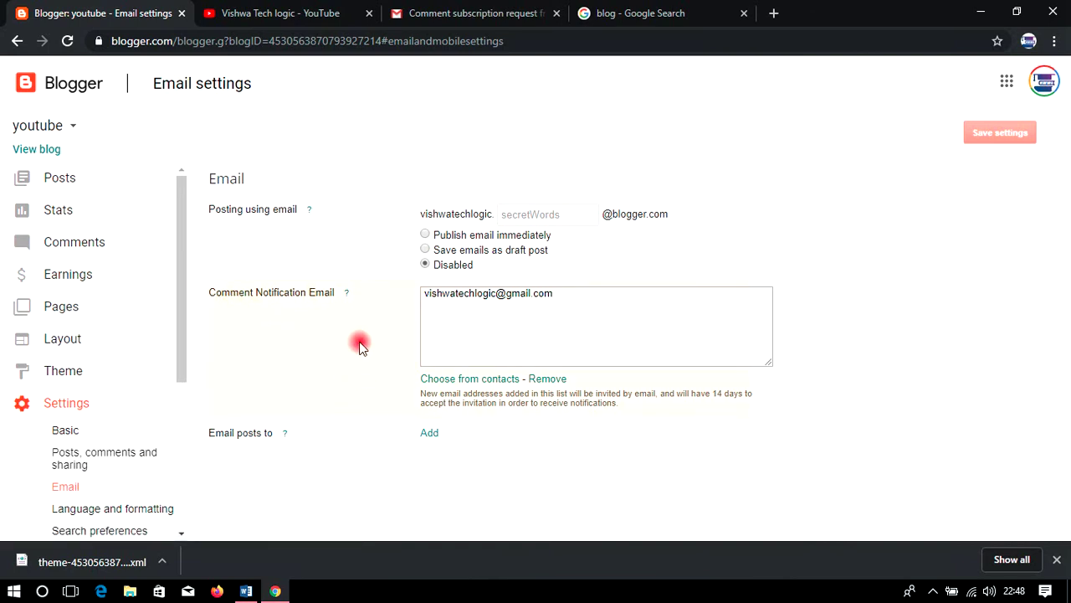
{"action": "left_click", "coordinate": [474, 10]}
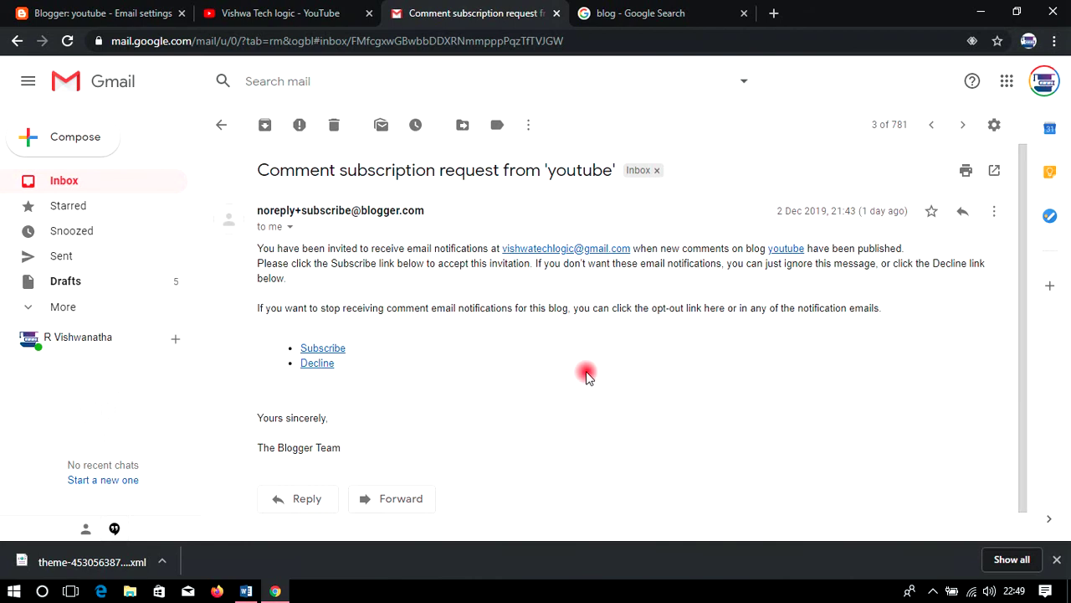
{"action": "left_click", "coordinate": [109, 13]}
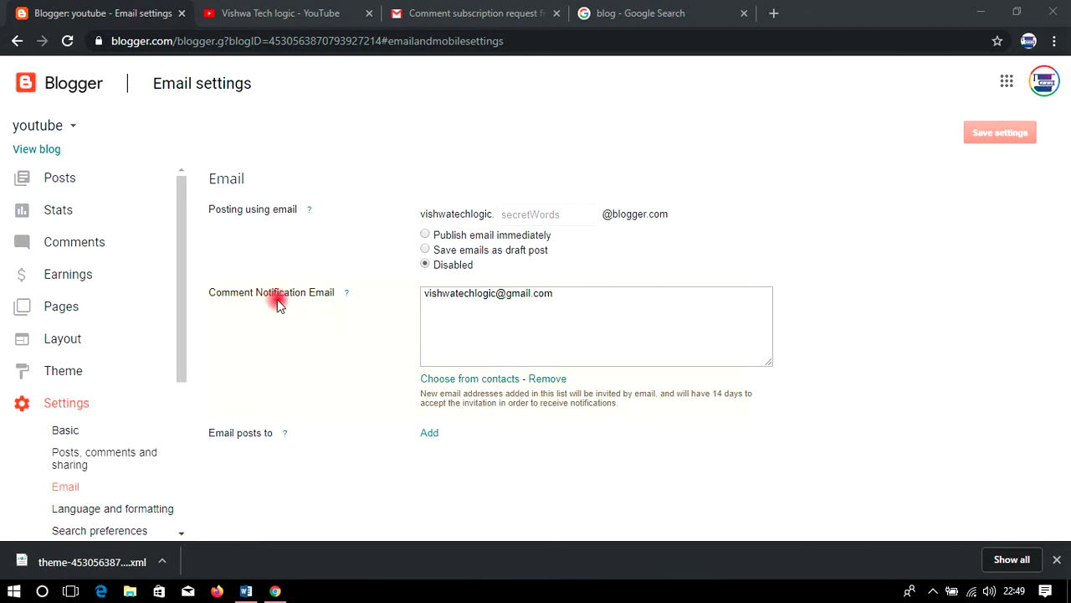
{"action": "left_click_drag", "start_coordinate": [566, 293], "coordinate": [377, 301]}
{"action": "left_click", "coordinate": [563, 312]}
{"action": "left_click_drag", "start_coordinate": [607, 301], "coordinate": [368, 313]}
{"action": "left_click", "coordinate": [255, 325]}
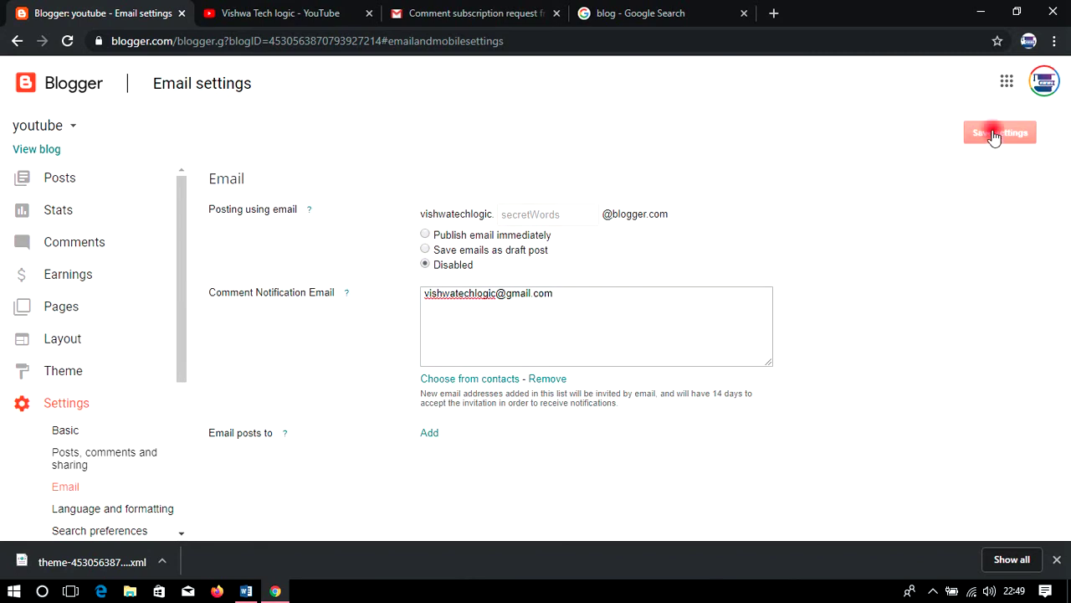
- Open the Language and formatting settings and examine the language and transliteration options
{"action": "scroll", "coordinate": [184, 467], "scroll_direction": "down", "scroll_amount": 1}
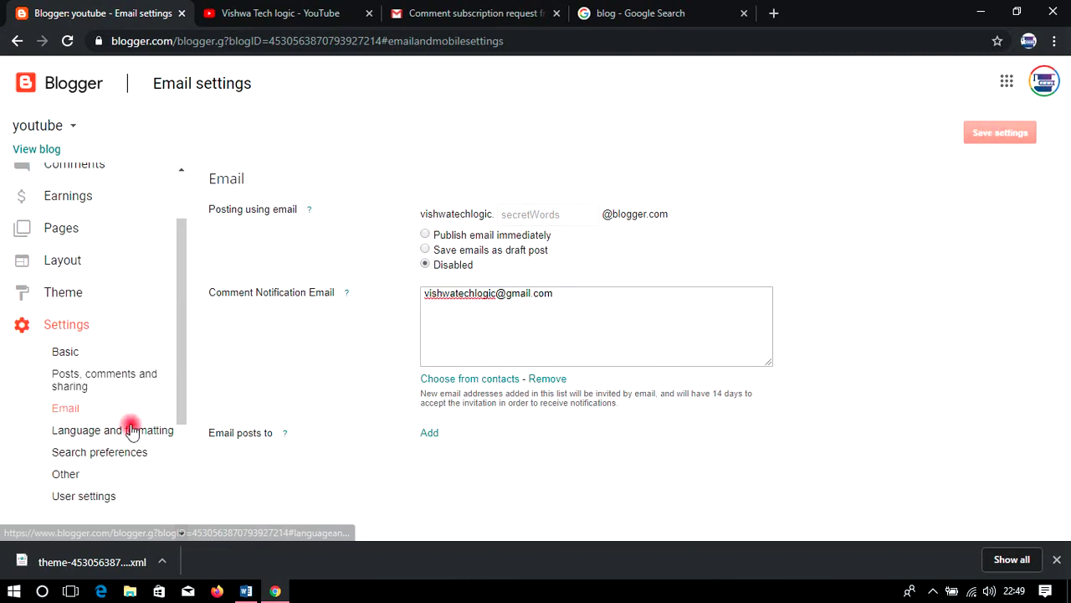
{"action": "left_click", "coordinate": [131, 427]}
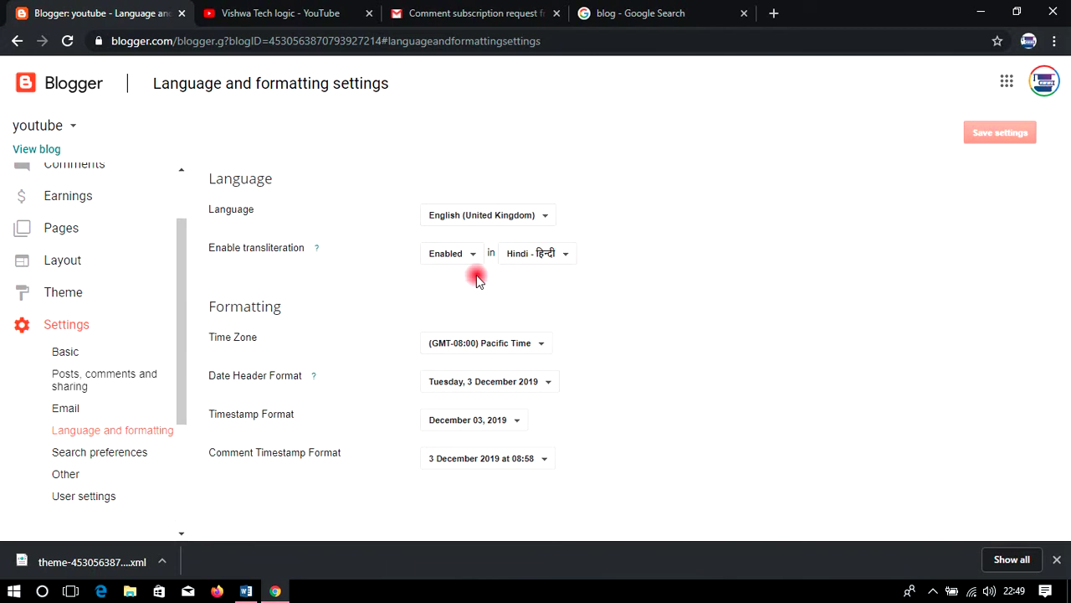
- Open the blog's Layout, look through the gadgets available for sidebar-right-1 down to Translate, and close the list without adding one
{"action": "left_click", "coordinate": [89, 259]}
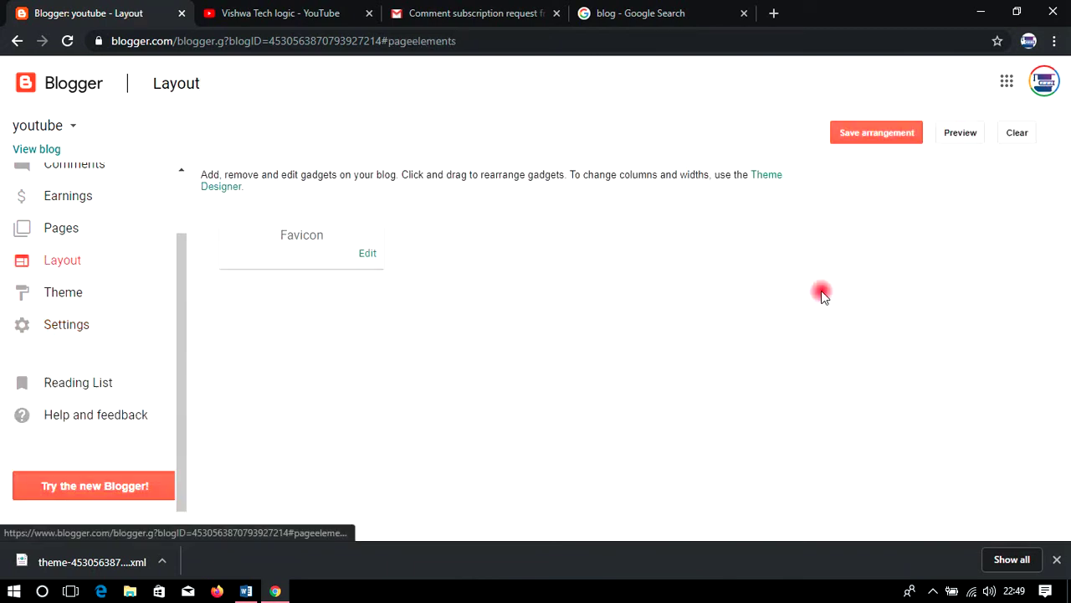
{"action": "scroll", "coordinate": [614, 404], "scroll_direction": "down", "scroll_amount": 4}
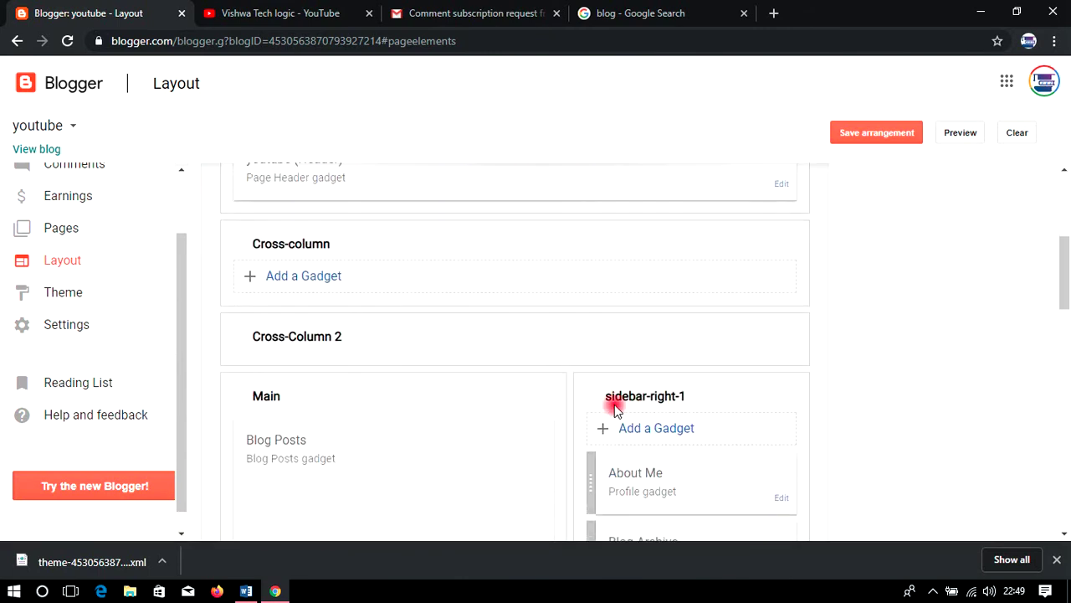
{"action": "left_click", "coordinate": [661, 423]}
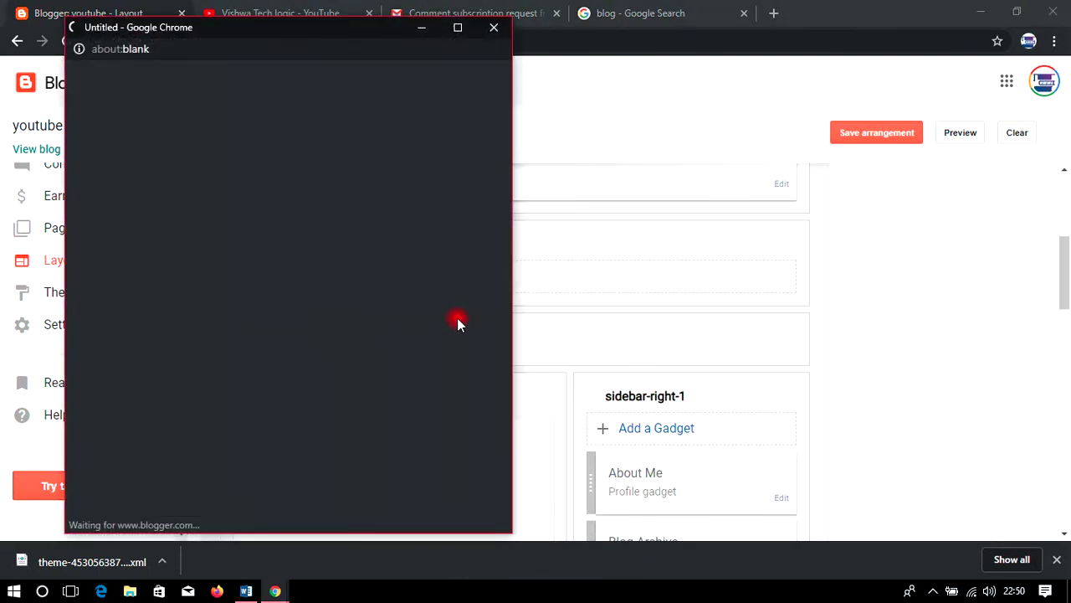
{"action": "scroll", "coordinate": [365, 305], "scroll_direction": "down", "scroll_amount": 6}
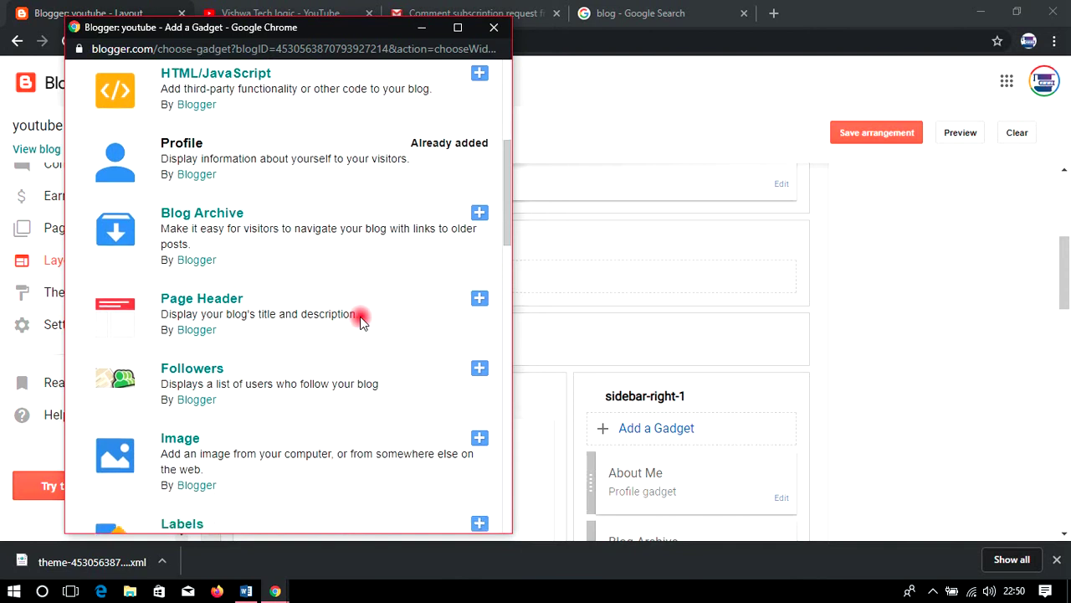
{"action": "scroll", "coordinate": [361, 320], "scroll_direction": "down", "scroll_amount": 8}
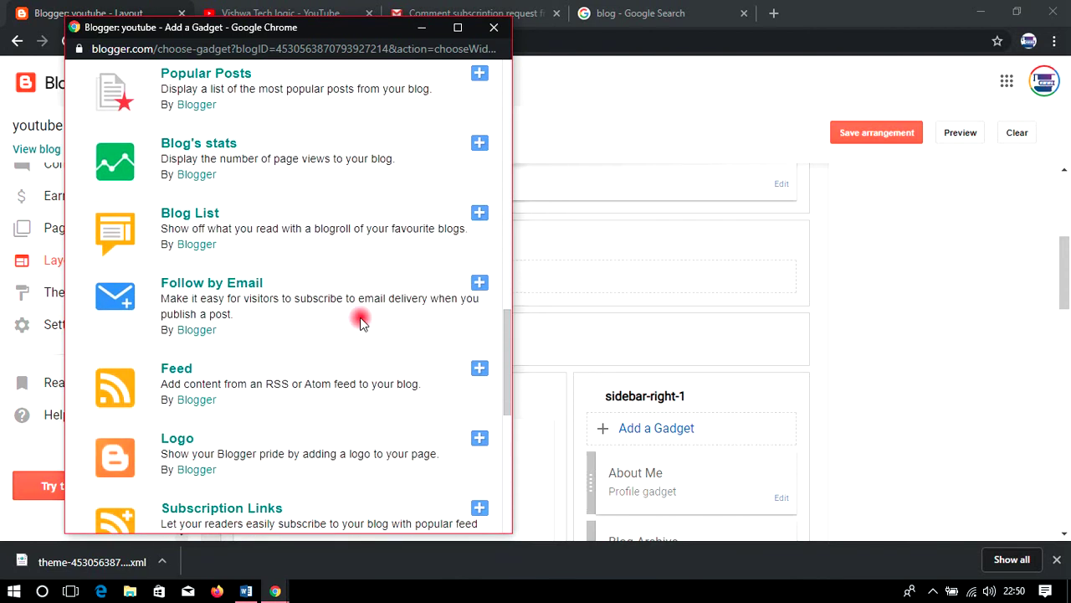
{"action": "scroll", "coordinate": [361, 323], "scroll_direction": "down", "scroll_amount": 5}
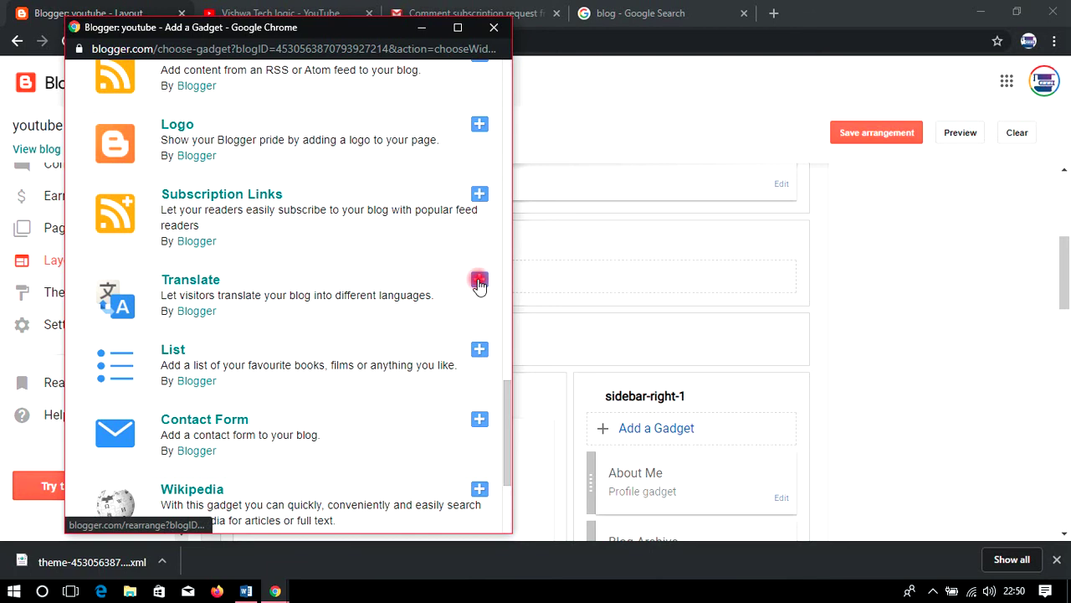
{"action": "left_click", "coordinate": [494, 27]}
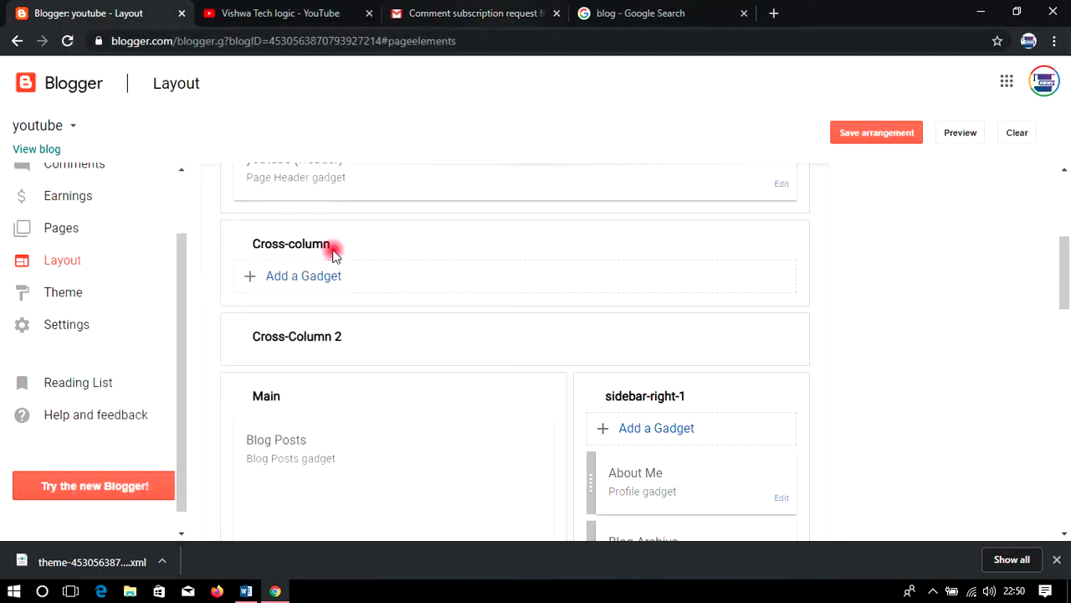
- Return to the Language and formatting settings and examine the Formatting section
{"action": "left_click", "coordinate": [60, 328]}
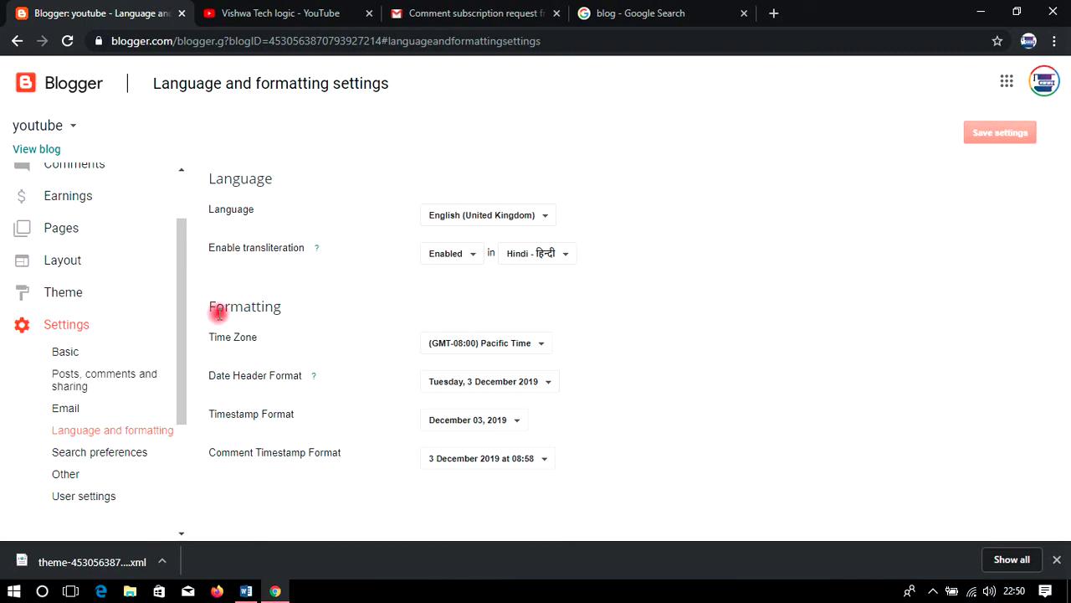
{"action": "left_click_drag", "start_coordinate": [216, 311], "coordinate": [297, 313]}
{"action": "left_click", "coordinate": [300, 311]}
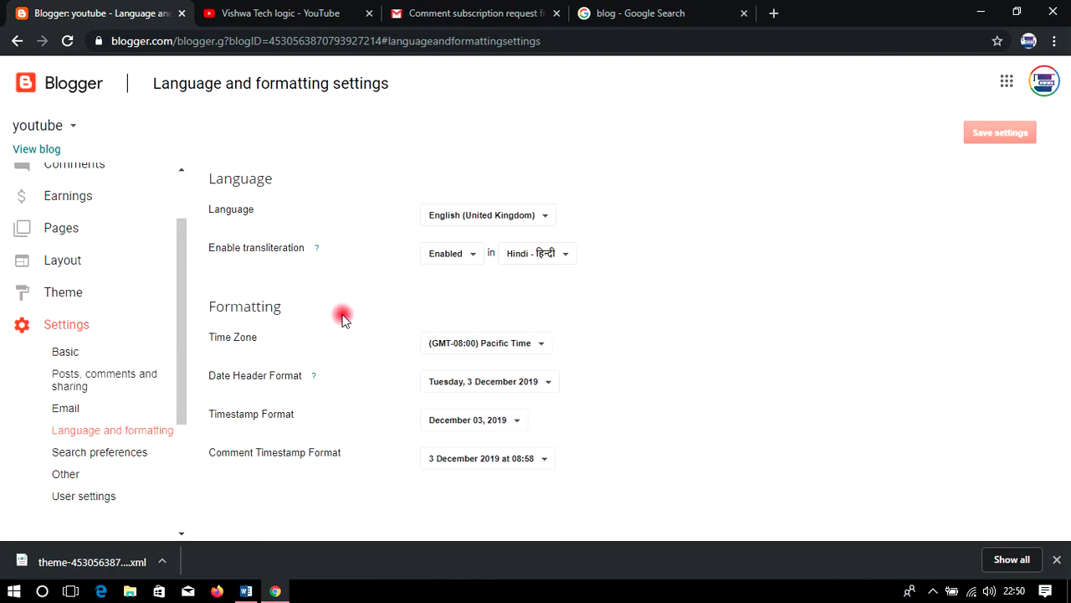
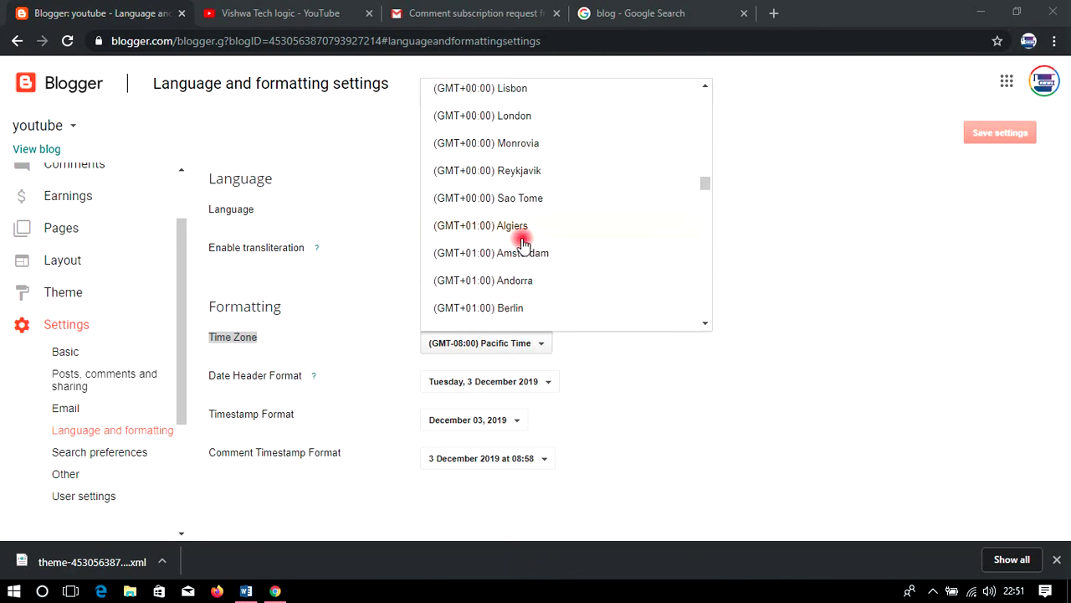
- Set the blog's time zone to (GMT+05:30) India Standard Time and save the settings
{"action": "scroll", "coordinate": [523, 241], "scroll_direction": "down", "scroll_amount": 10}
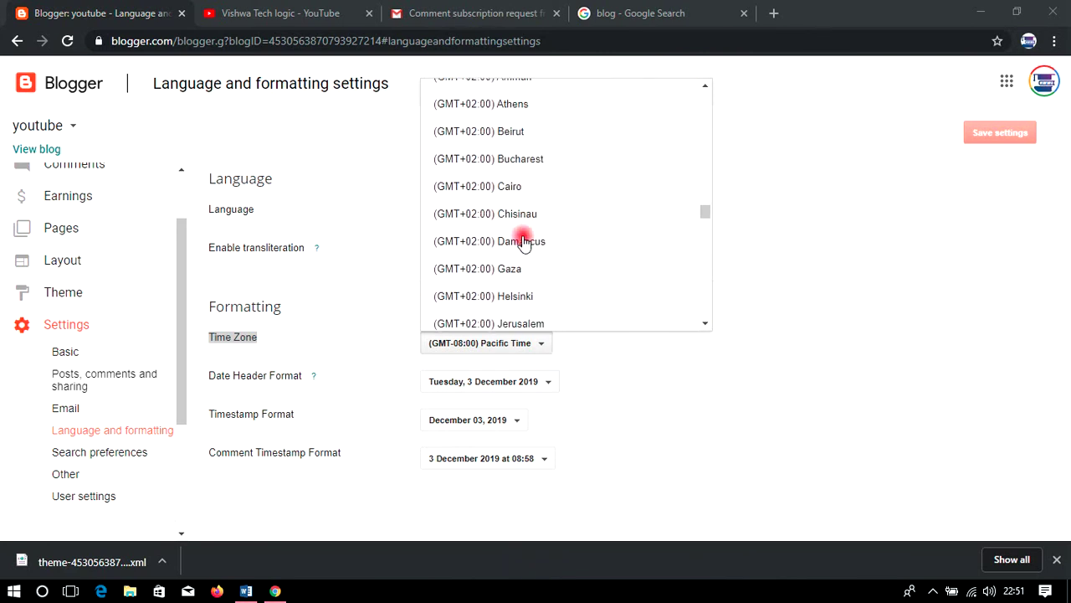
{"action": "scroll", "coordinate": [525, 241], "scroll_direction": "down", "scroll_amount": 1}
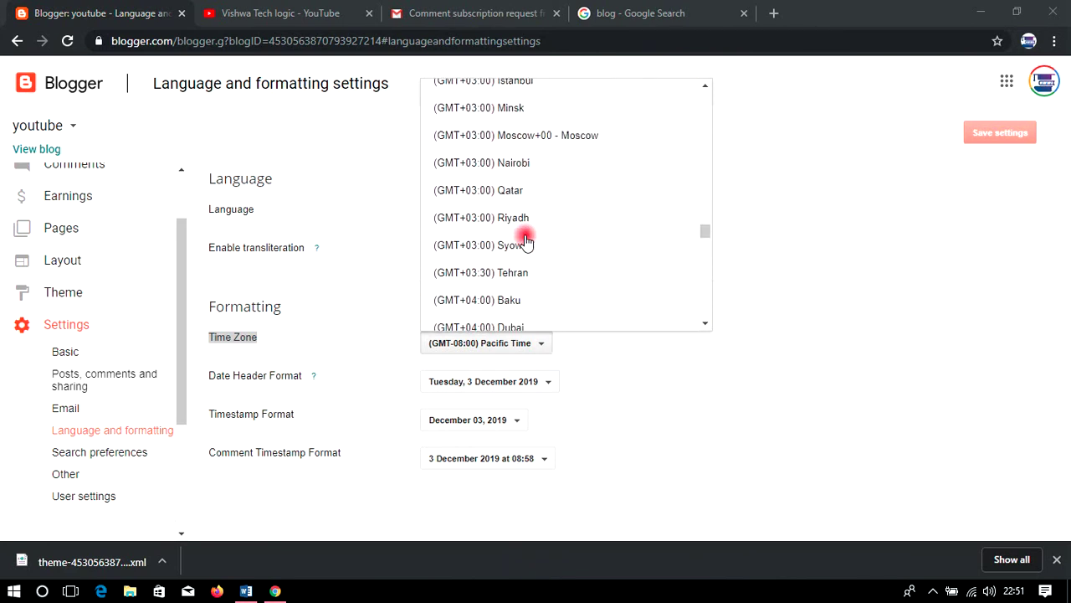
{"action": "scroll", "coordinate": [525, 241], "scroll_direction": "down", "scroll_amount": 7}
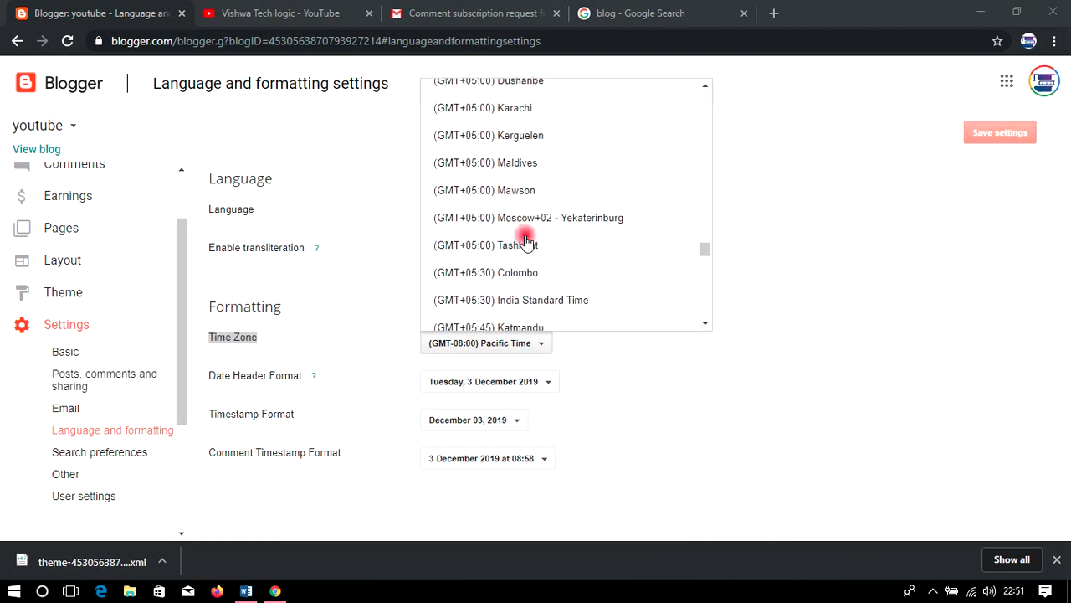
{"action": "scroll", "coordinate": [526, 241], "scroll_direction": "up", "scroll_amount": 6}
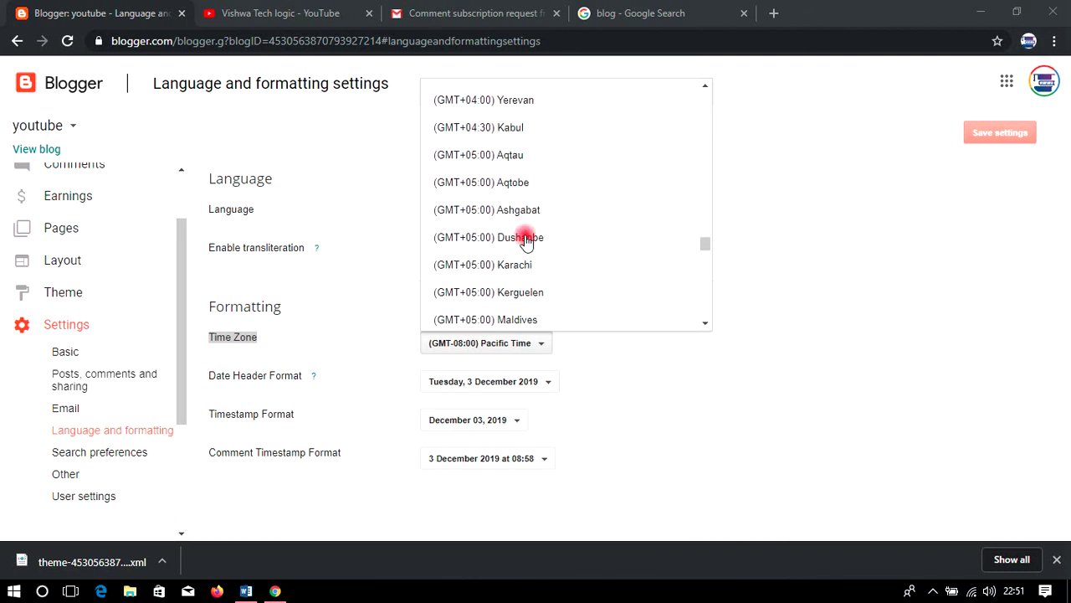
{"action": "scroll", "coordinate": [524, 241], "scroll_direction": "down", "scroll_amount": 8}
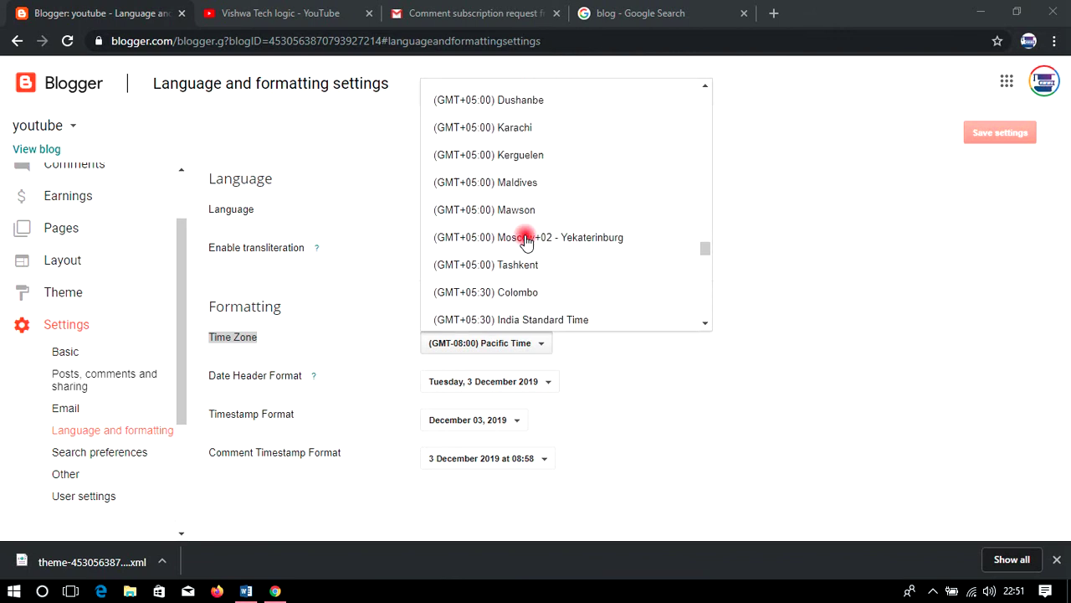
{"action": "scroll", "coordinate": [525, 241], "scroll_direction": "down", "scroll_amount": 6}
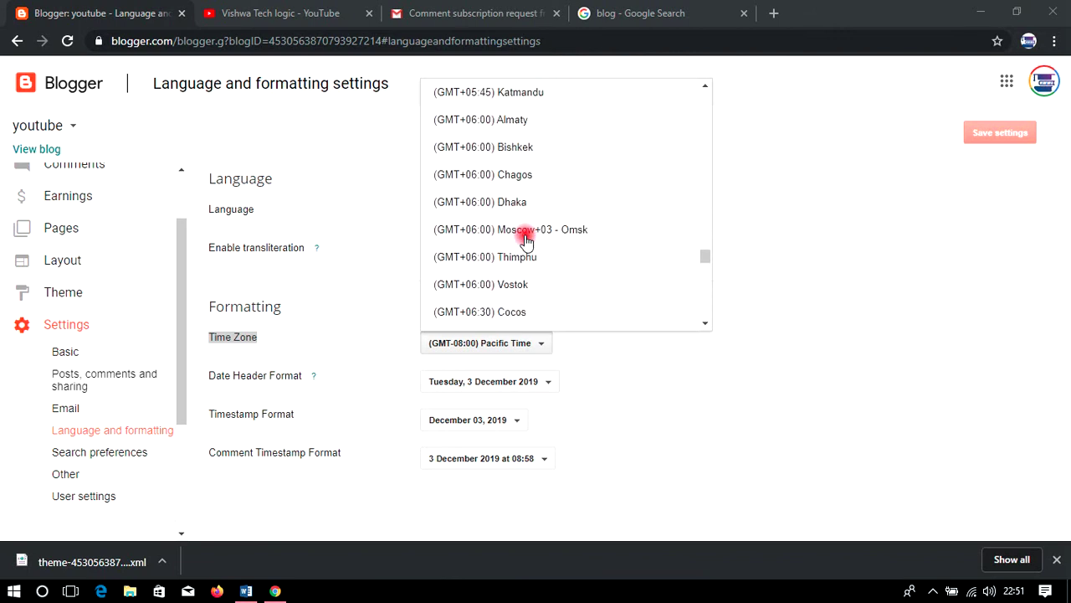
{"action": "scroll", "coordinate": [526, 241], "scroll_direction": "down", "scroll_amount": 6}
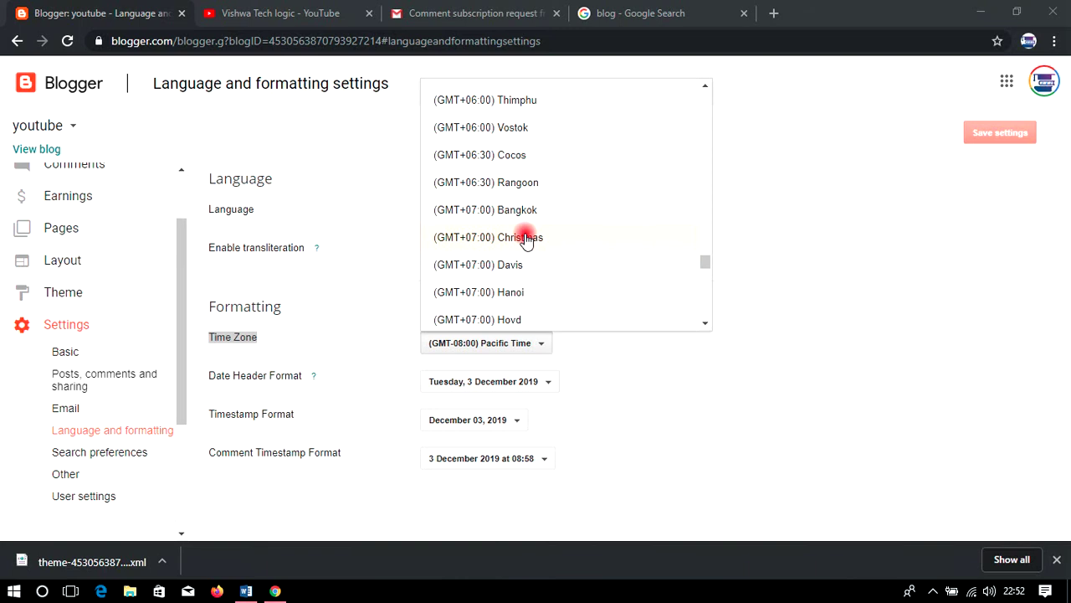
{"action": "scroll", "coordinate": [519, 207], "scroll_direction": "down", "scroll_amount": 4}
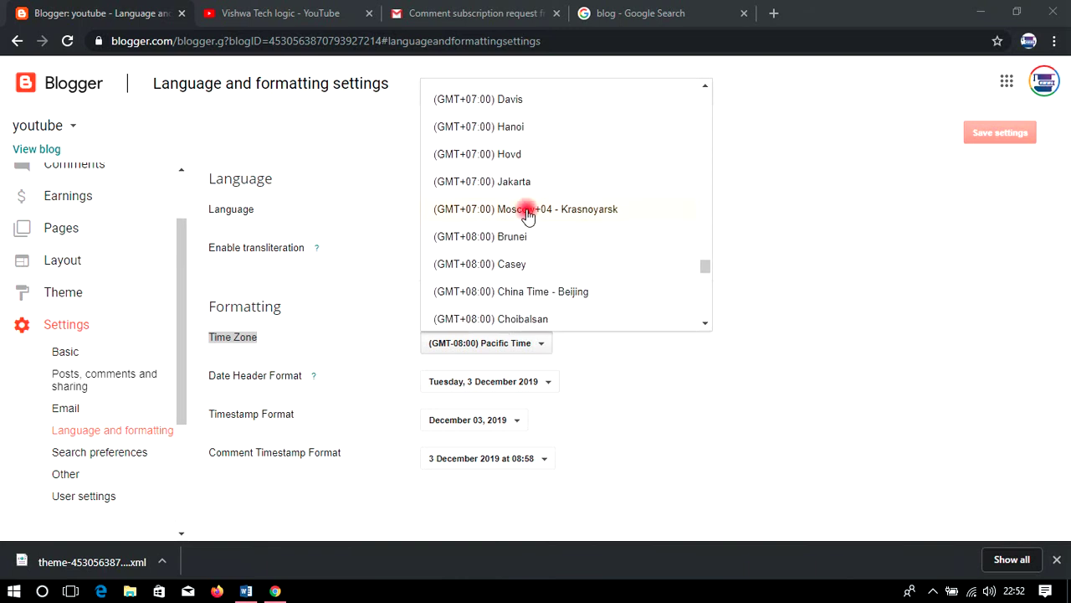
{"action": "scroll", "coordinate": [539, 229], "scroll_direction": "down", "scroll_amount": 4}
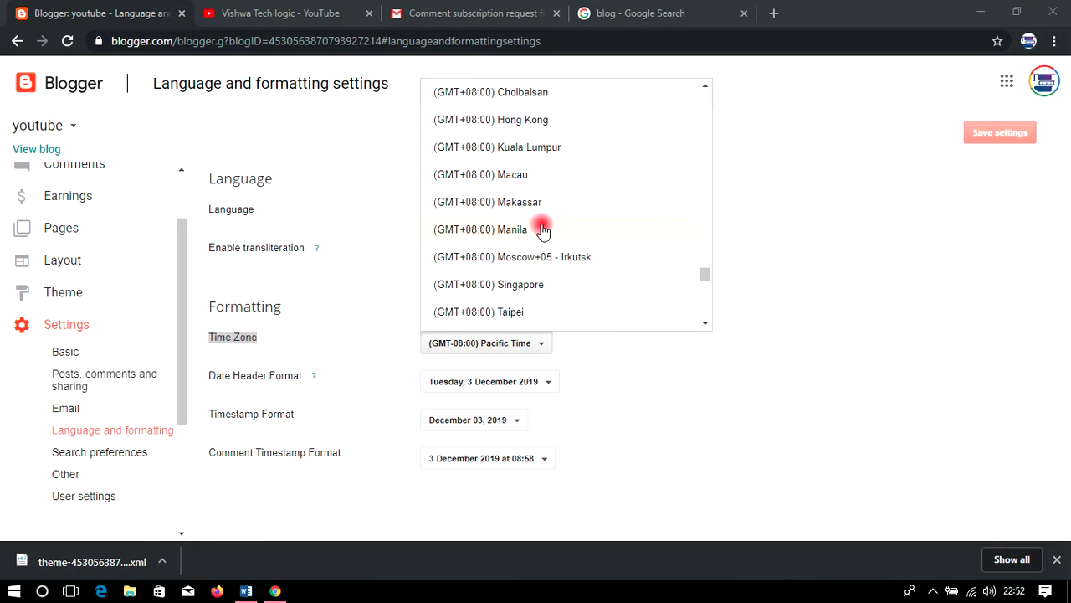
{"action": "scroll", "coordinate": [545, 233], "scroll_direction": "down", "scroll_amount": 1}
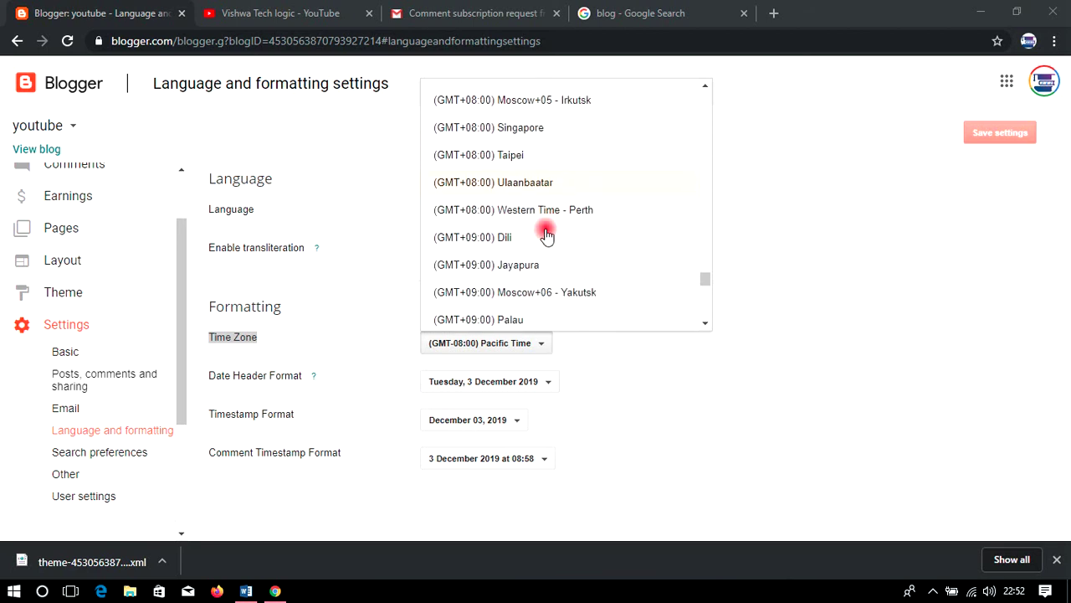
{"action": "scroll", "coordinate": [546, 234], "scroll_direction": "down", "scroll_amount": 1}
{"action": "scroll", "coordinate": [545, 234], "scroll_direction": "down", "scroll_amount": 5}
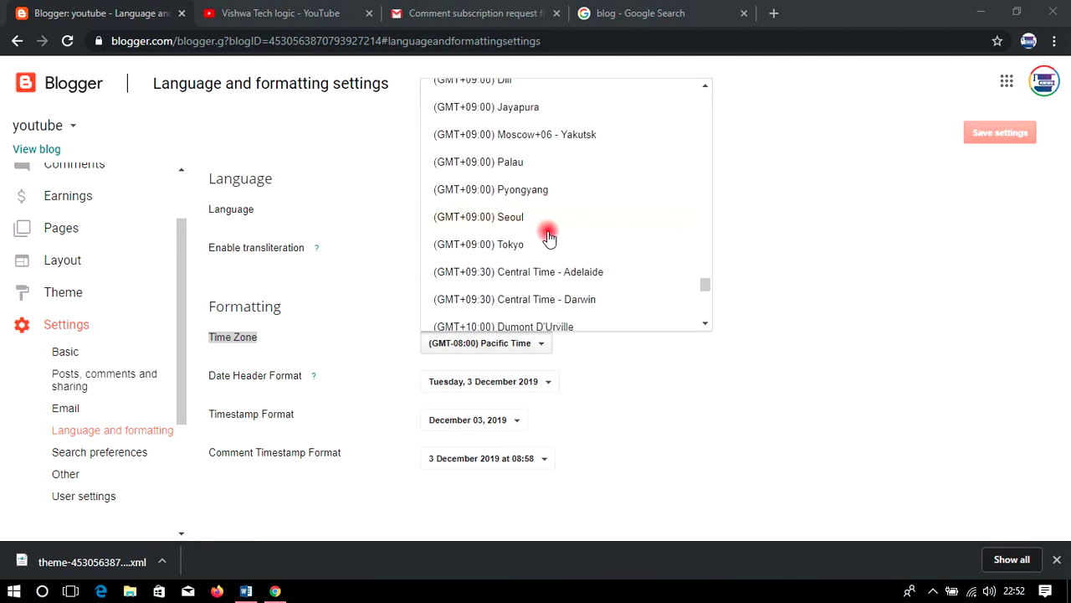
{"action": "scroll", "coordinate": [548, 238], "scroll_direction": "down", "scroll_amount": 6}
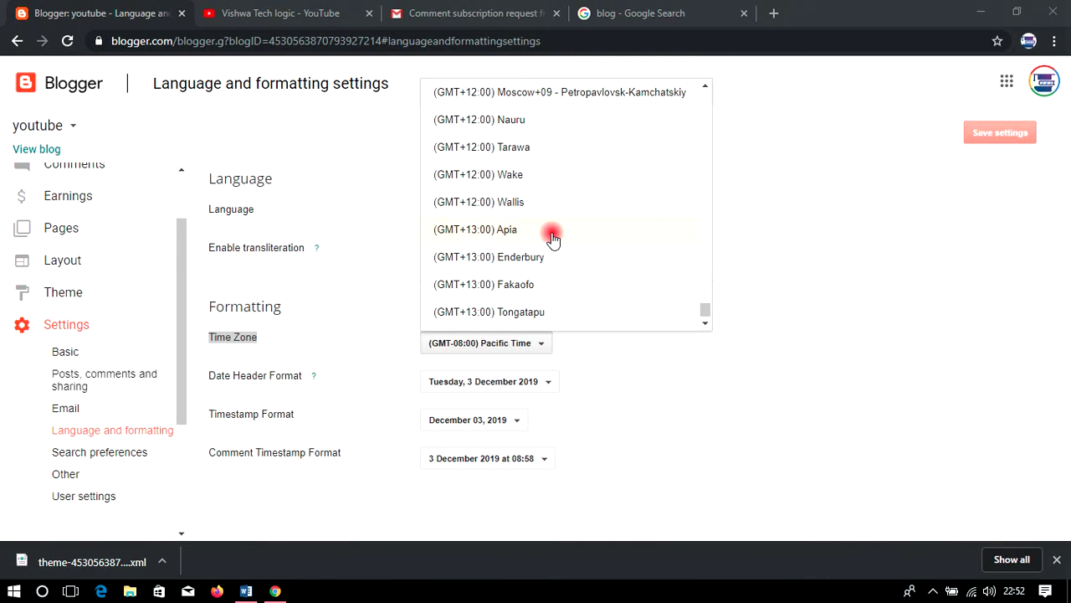
{"action": "scroll", "coordinate": [552, 239], "scroll_direction": "down", "scroll_amount": 1}
{"action": "scroll", "coordinate": [552, 239], "scroll_direction": "up", "scroll_amount": 5}
{"action": "scroll", "coordinate": [552, 239], "scroll_direction": "up", "scroll_amount": 5}
{"action": "scroll", "coordinate": [552, 240], "scroll_direction": "up", "scroll_amount": 5}
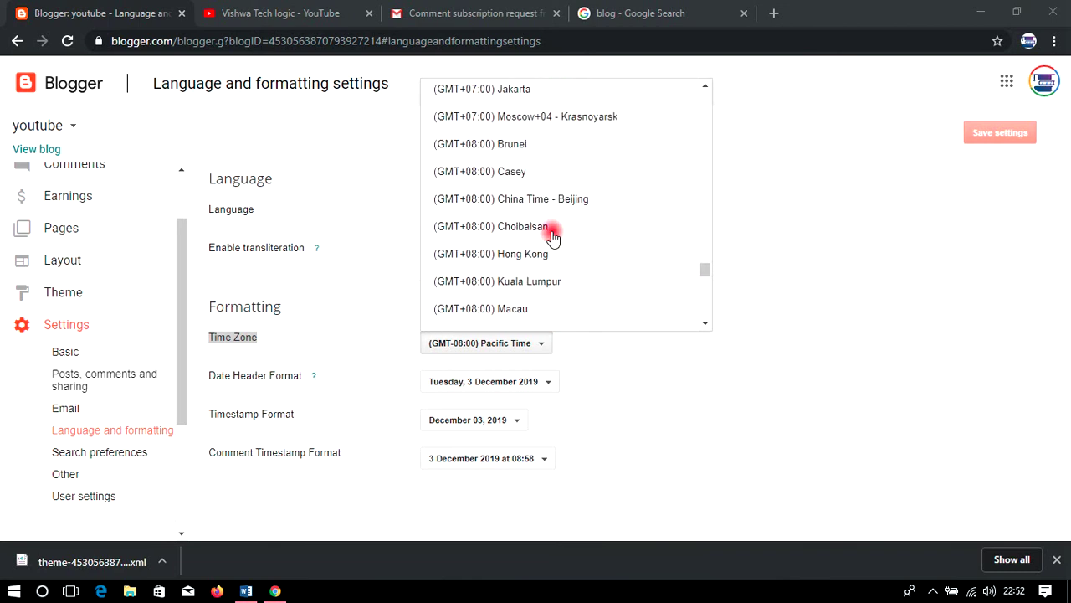
{"action": "scroll", "coordinate": [552, 238], "scroll_direction": "up", "scroll_amount": 1}
{"action": "scroll", "coordinate": [552, 224], "scroll_direction": "up", "scroll_amount": 4}
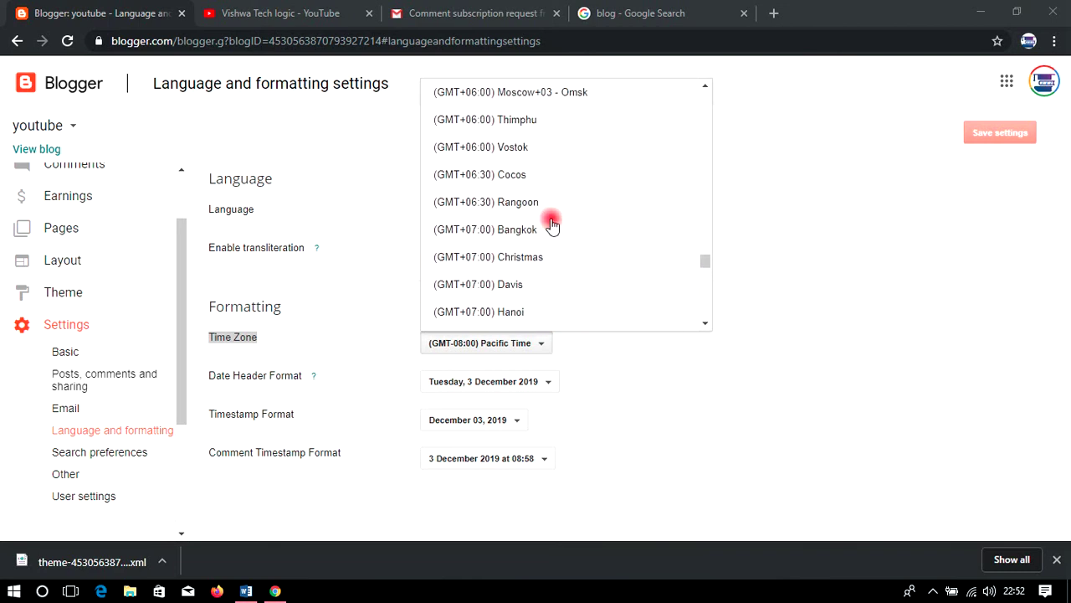
{"action": "scroll", "coordinate": [553, 222], "scroll_direction": "up", "scroll_amount": 2}
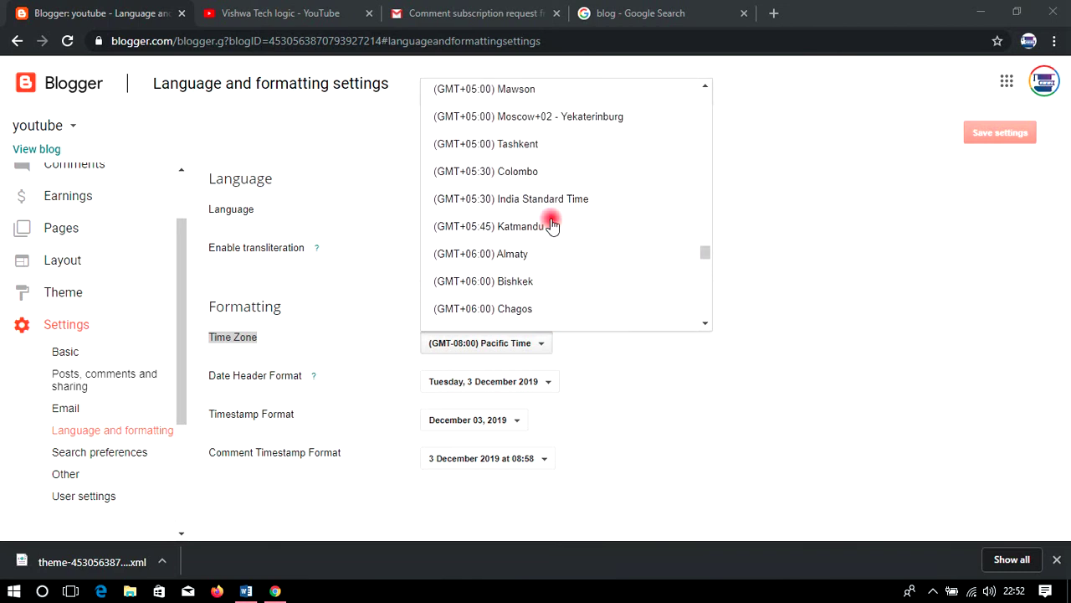
{"action": "scroll", "coordinate": [540, 574], "scroll_direction": "down", "scroll_amount": 3}
{"action": "scroll", "coordinate": [536, 233], "scroll_direction": "up", "scroll_amount": 2}
{"action": "scroll", "coordinate": [539, 236], "scroll_direction": "up", "scroll_amount": 1}
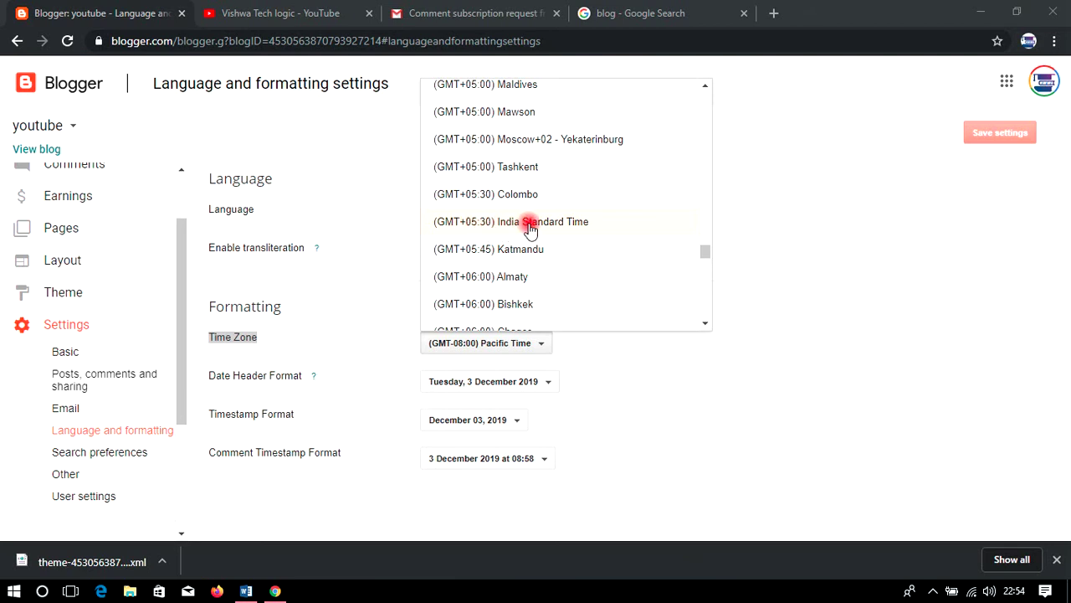
{"action": "left_click", "coordinate": [529, 224]}
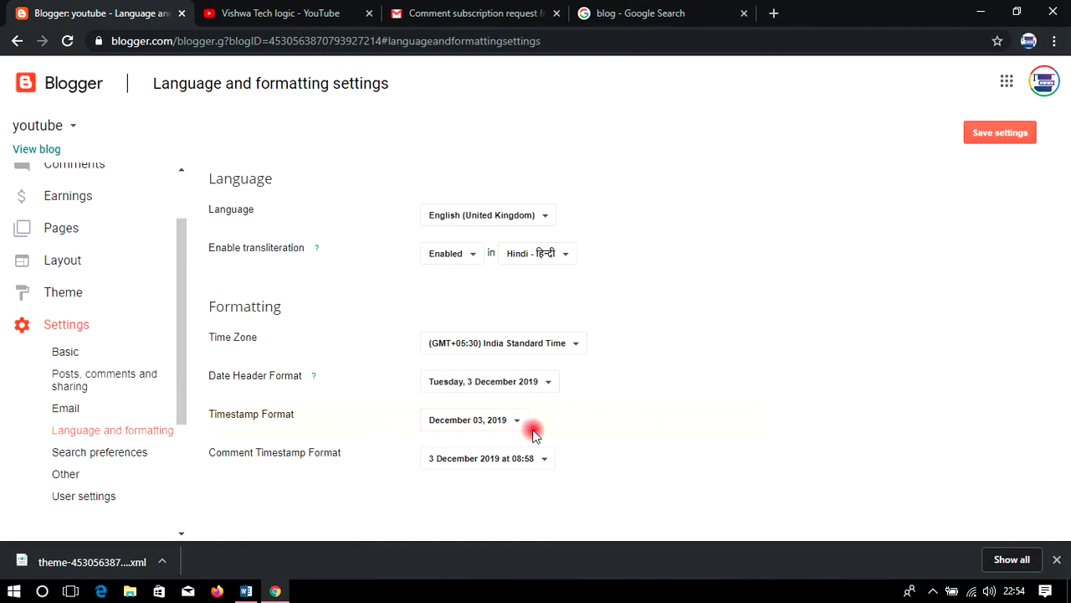
{"action": "left_click", "coordinate": [993, 135]}
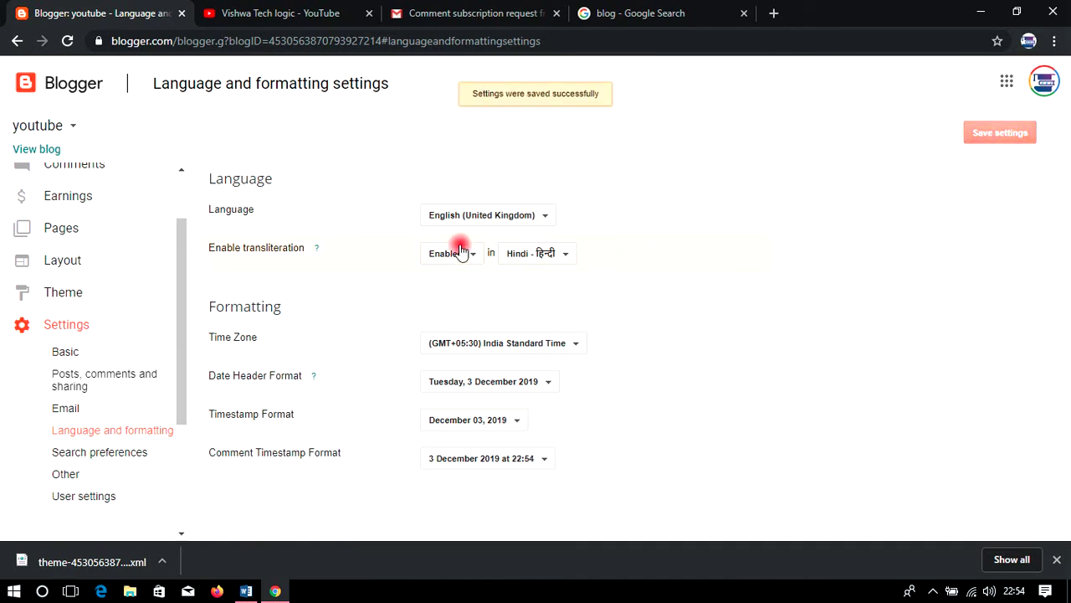
- Open the Search preferences and examine the Meta tags section
{"action": "left_click", "coordinate": [133, 462]}
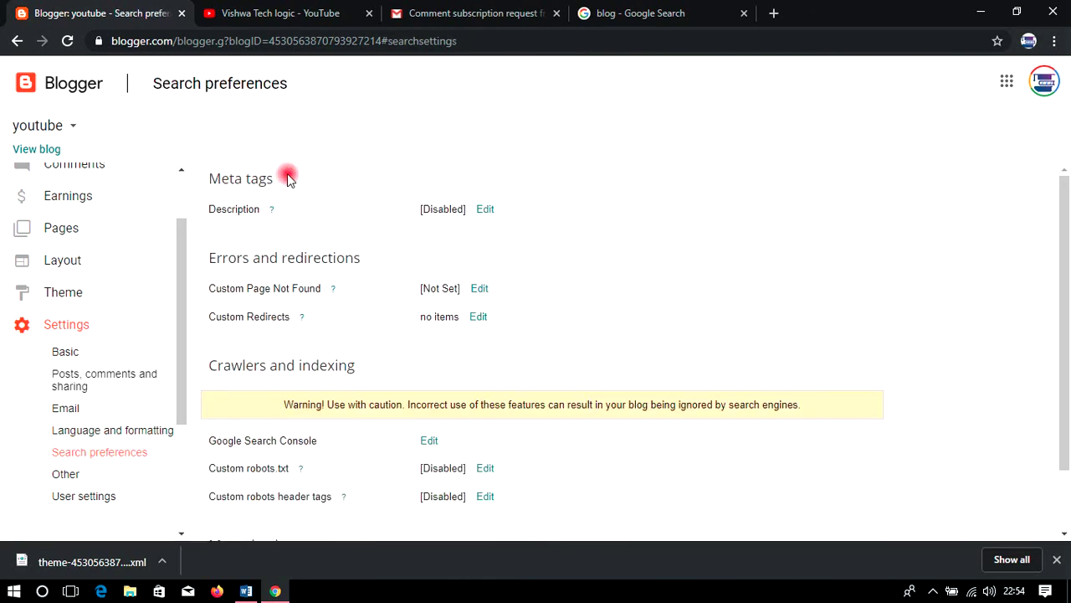
{"action": "left_click_drag", "start_coordinate": [287, 174], "coordinate": [210, 177]}
{"action": "scroll", "coordinate": [341, 211], "scroll_direction": "down", "scroll_amount": 1}
{"action": "scroll", "coordinate": [342, 214], "scroll_direction": "up", "scroll_amount": 1}
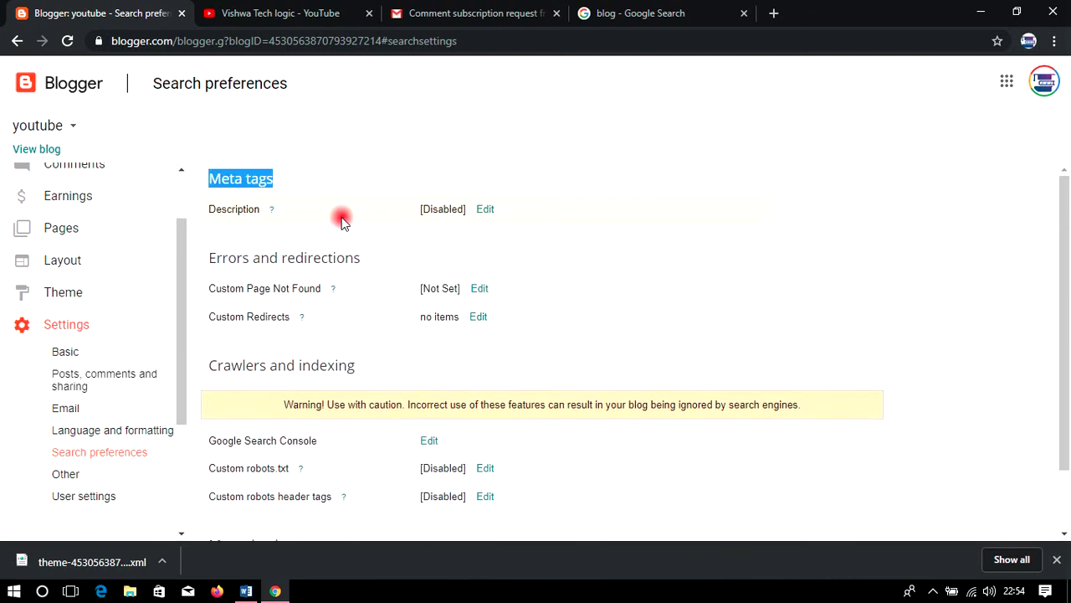
- Edit the meta tags description, choose Yes for enabling the search description, and examine its empty text field
{"action": "left_click", "coordinate": [486, 209]}
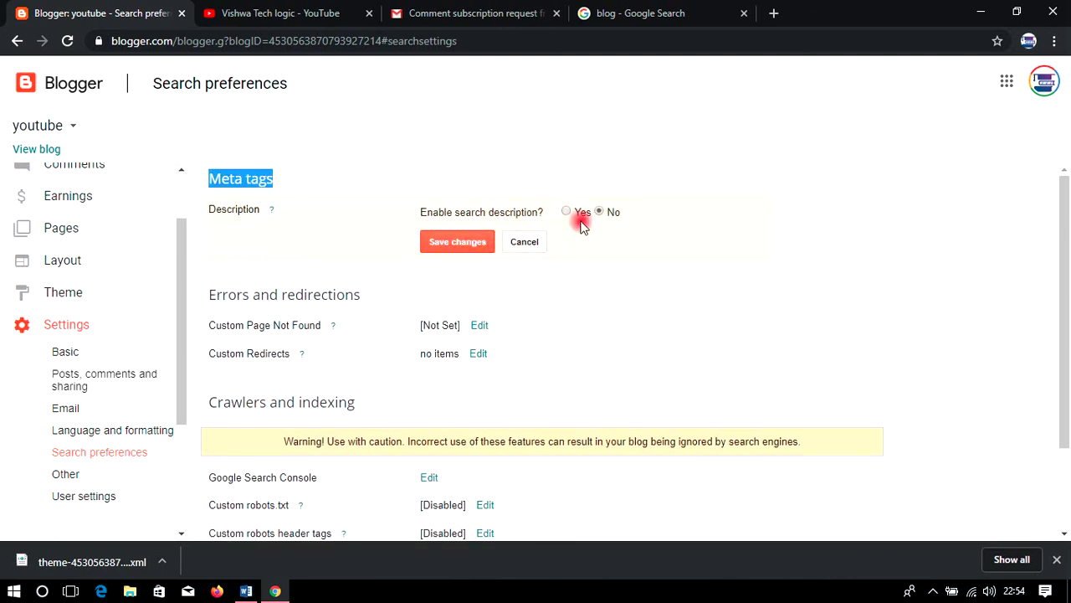
{"action": "left_click", "coordinate": [568, 211]}
{"action": "left_click", "coordinate": [526, 237]}
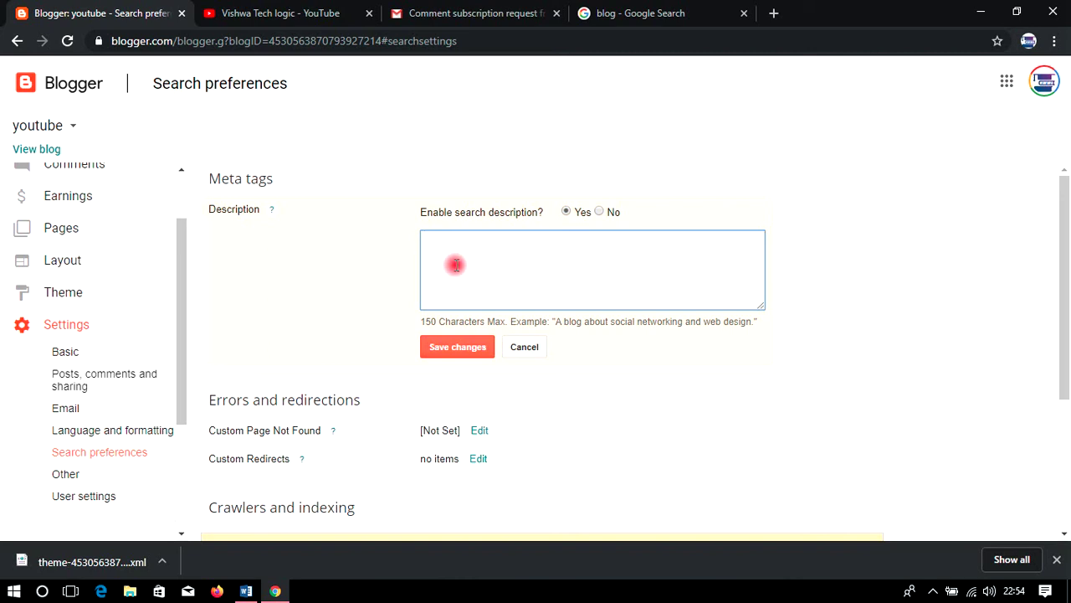
{"action": "left_click", "coordinate": [831, 409]}
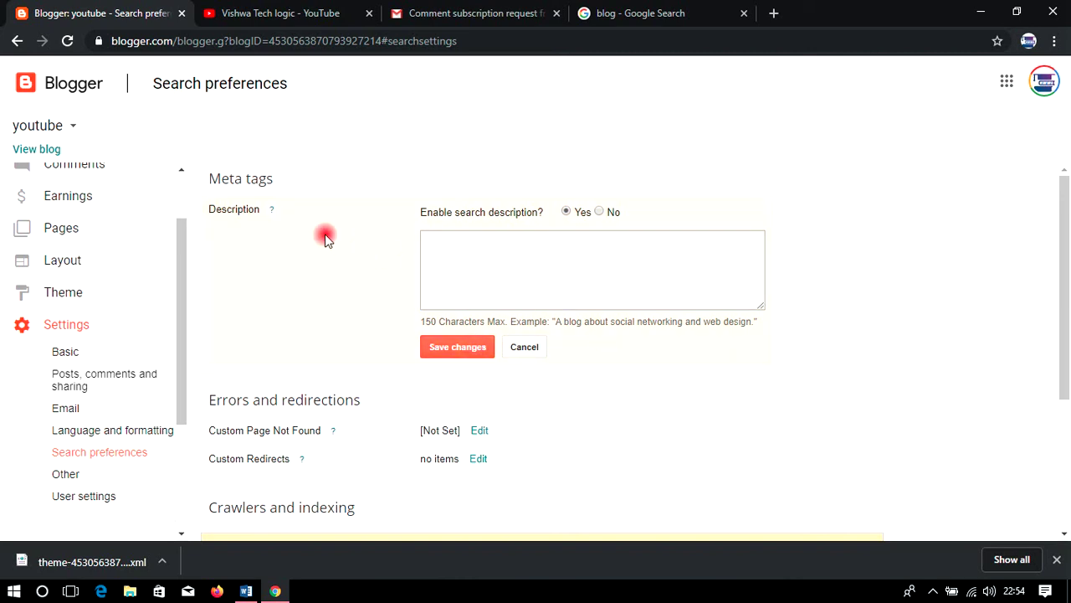
{"action": "scroll", "coordinate": [352, 263], "scroll_direction": "down", "scroll_amount": 2}
{"action": "scroll", "coordinate": [313, 223], "scroll_direction": "up", "scroll_amount": 2}
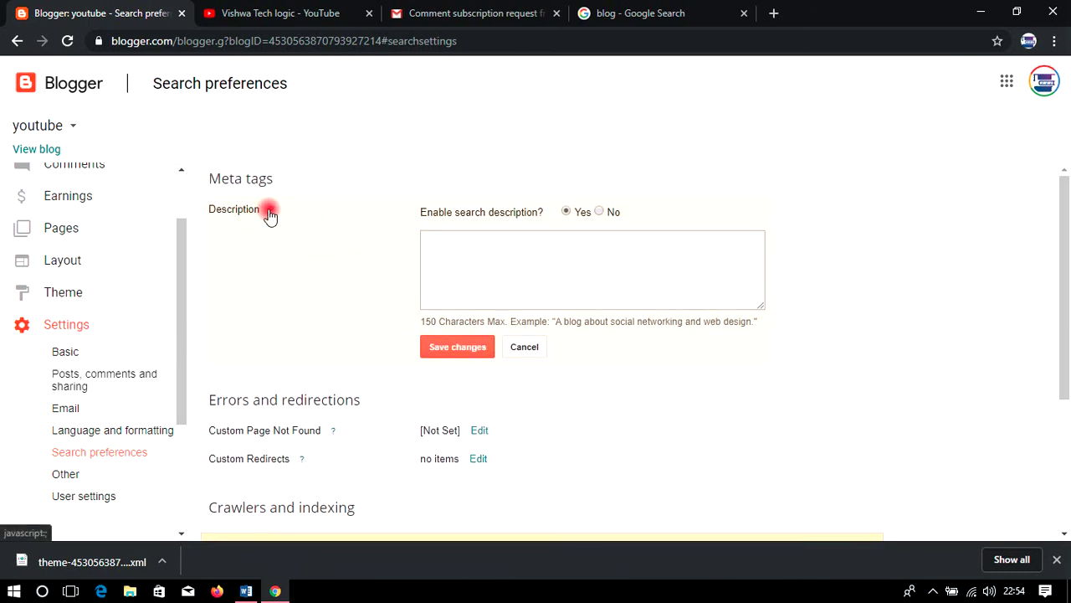
- Examine the Errors and redirections section, open the Custom Page Not Found message for editing, and cancel without entering text
{"action": "scroll", "coordinate": [299, 218], "scroll_direction": "down", "scroll_amount": 3}
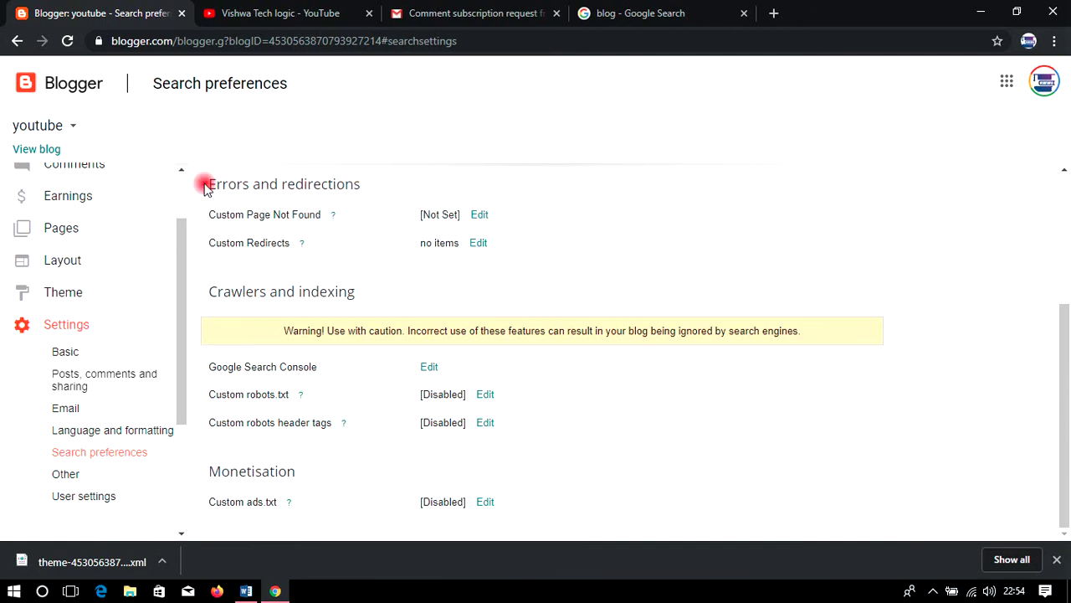
{"action": "left_click_drag", "start_coordinate": [209, 185], "coordinate": [379, 201]}
{"action": "left_click", "coordinate": [261, 213]}
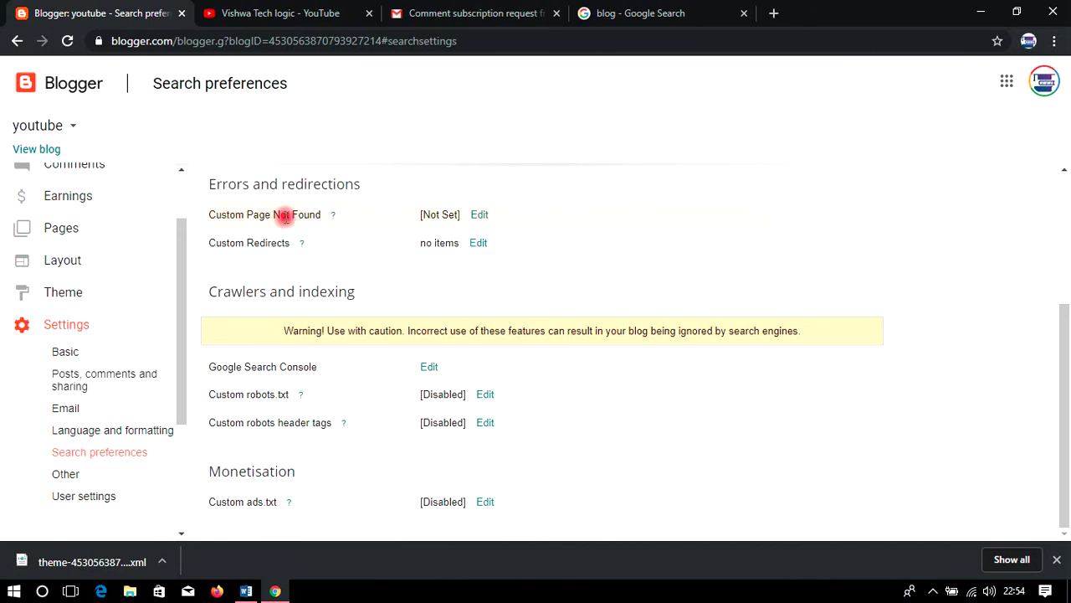
{"action": "left_click", "coordinate": [479, 214]}
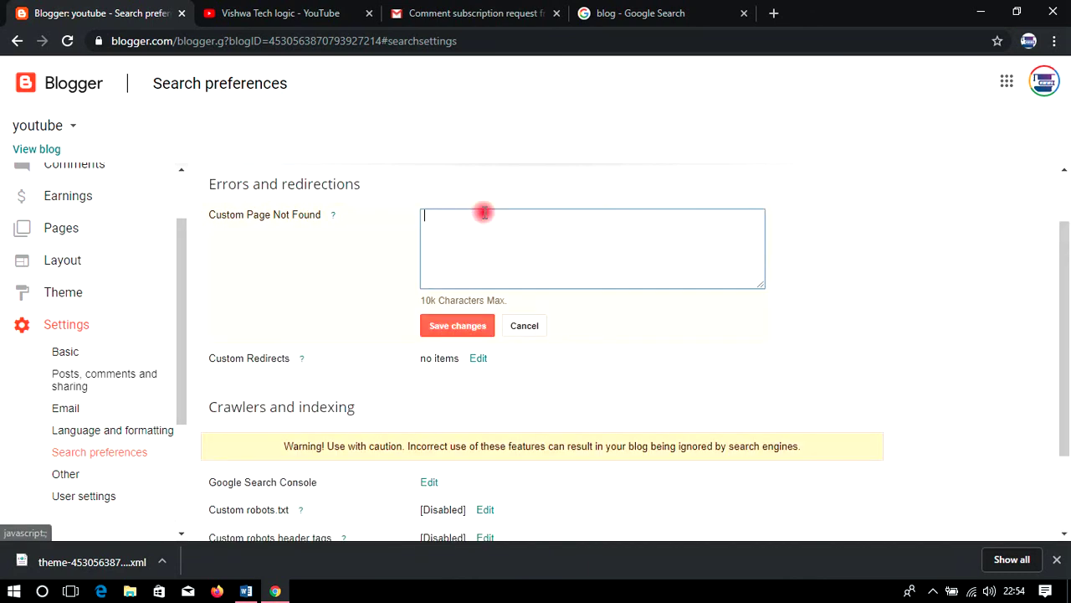
{"action": "left_click", "coordinate": [527, 326]}
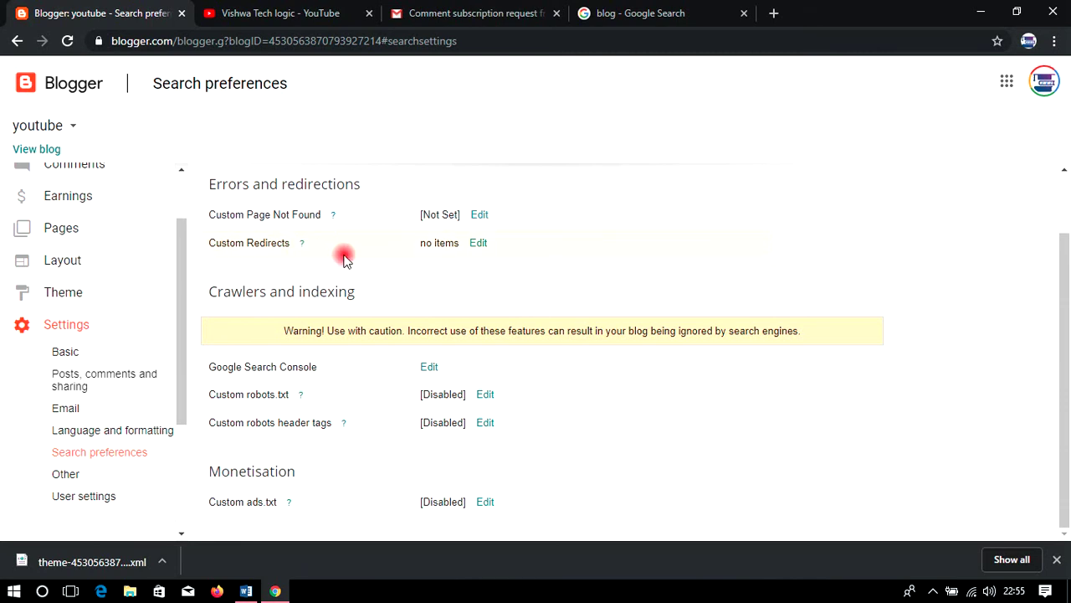
- Open the Custom Redirects form, examine its From, To and Permanent fields, and cancel without adding a redirect
{"action": "left_click", "coordinate": [476, 245]}
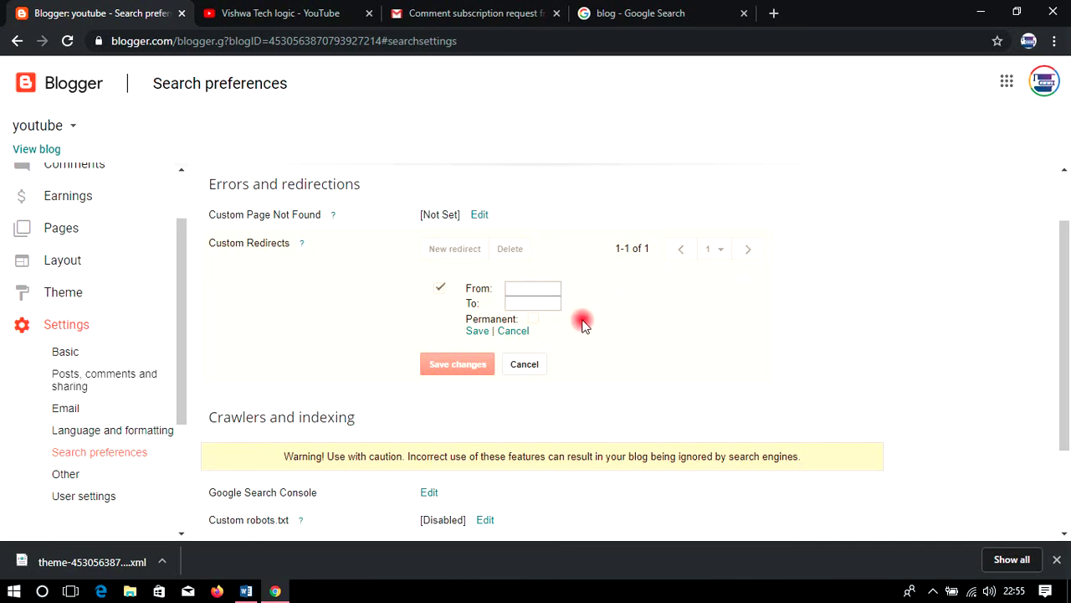
{"action": "left_click", "coordinate": [441, 287]}
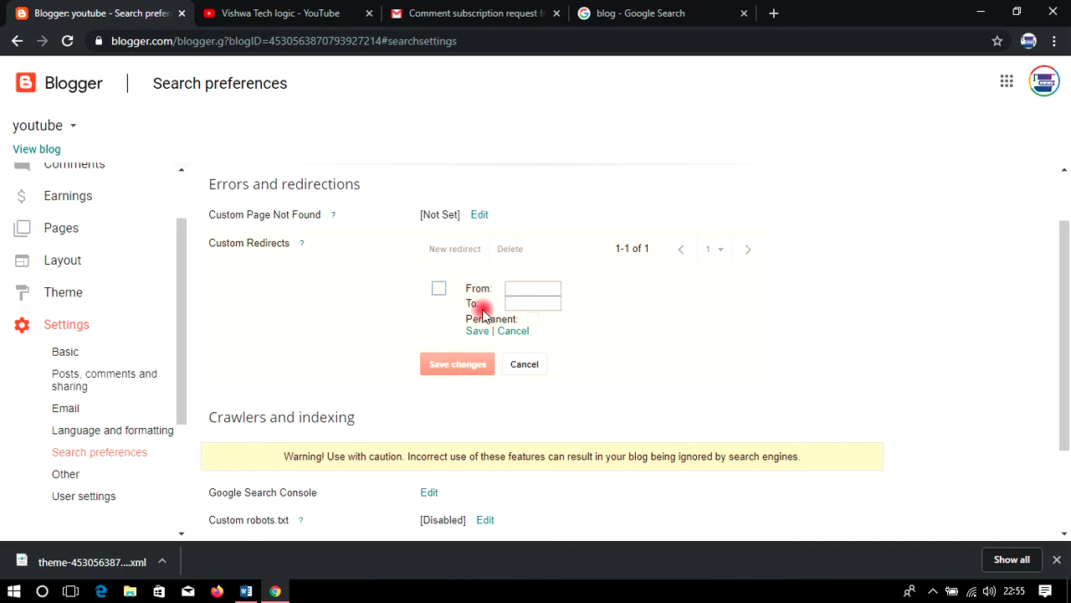
{"action": "left_click", "coordinate": [524, 363]}
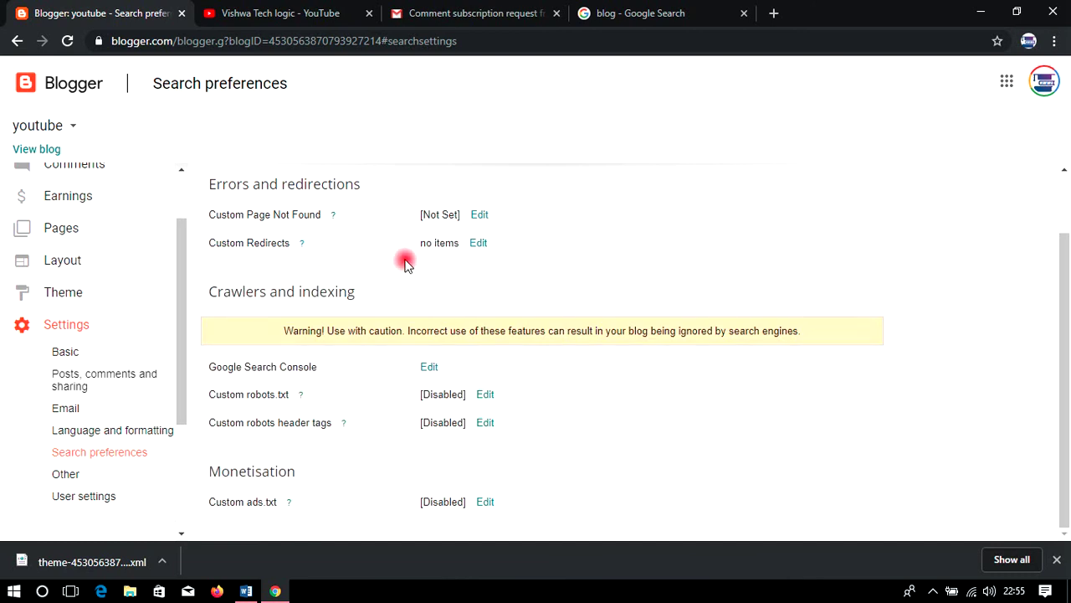
{"action": "left_click", "coordinate": [479, 244]}
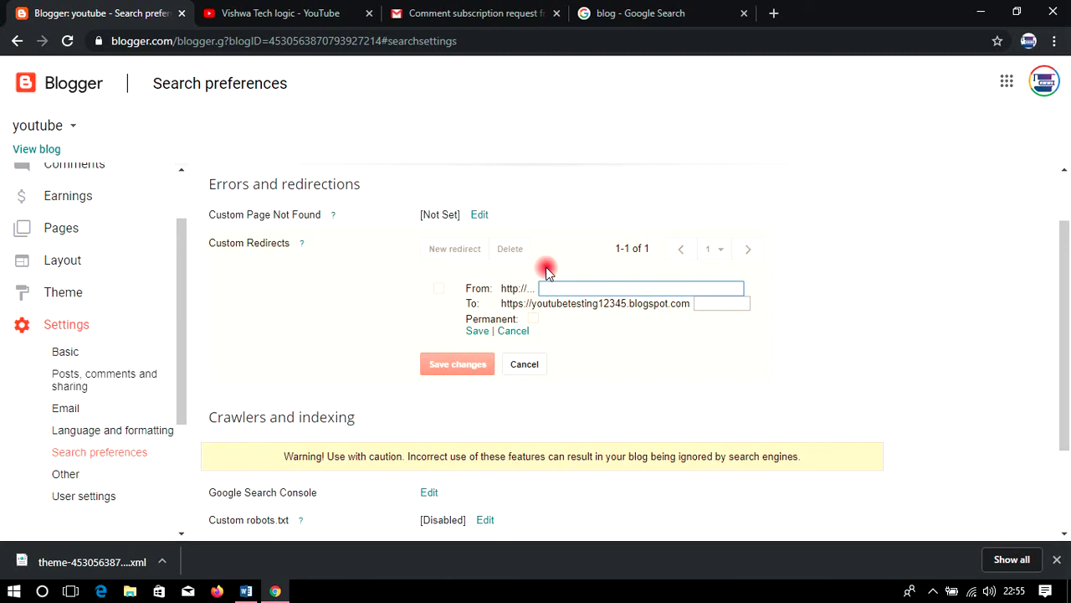
{"action": "left_click_drag", "start_coordinate": [538, 303], "coordinate": [633, 349]}
{"action": "left_click", "coordinate": [634, 349]}
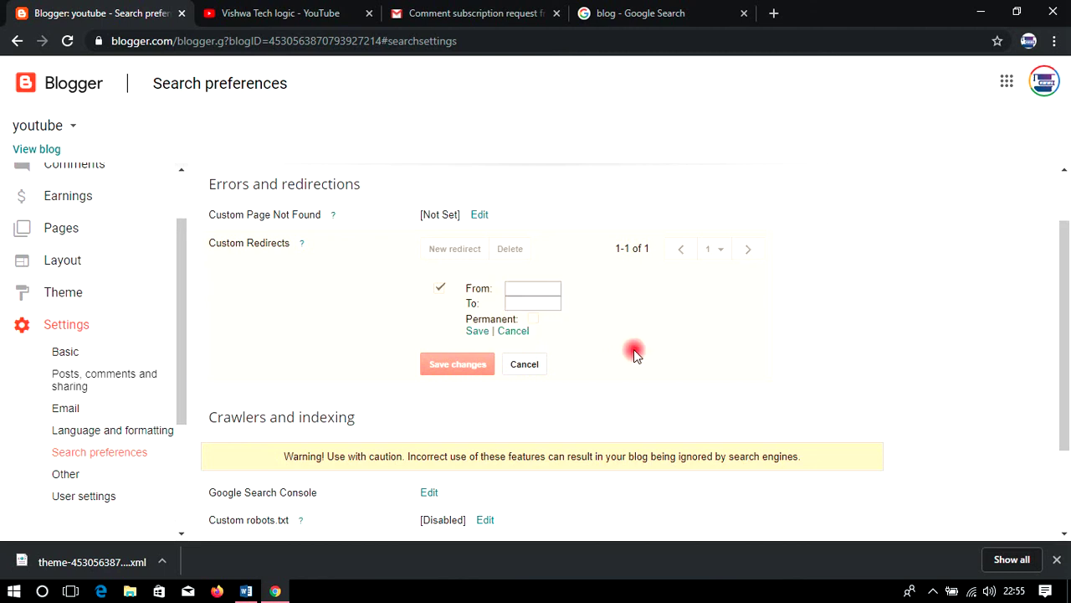
{"action": "left_click", "coordinate": [527, 365]}
{"action": "left_click", "coordinate": [478, 243]}
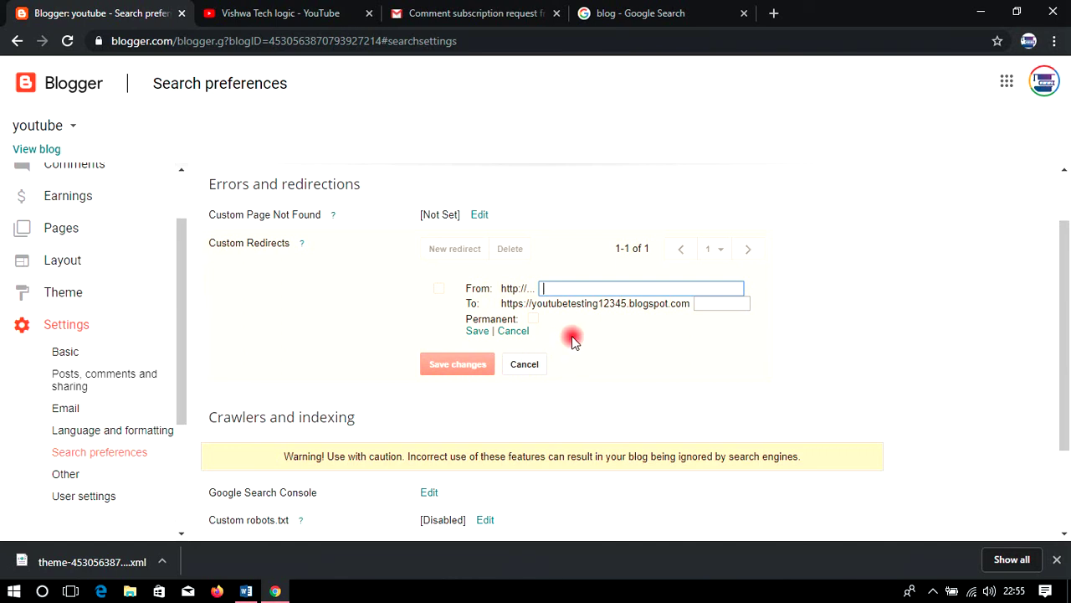
{"action": "left_click", "coordinate": [526, 366]}
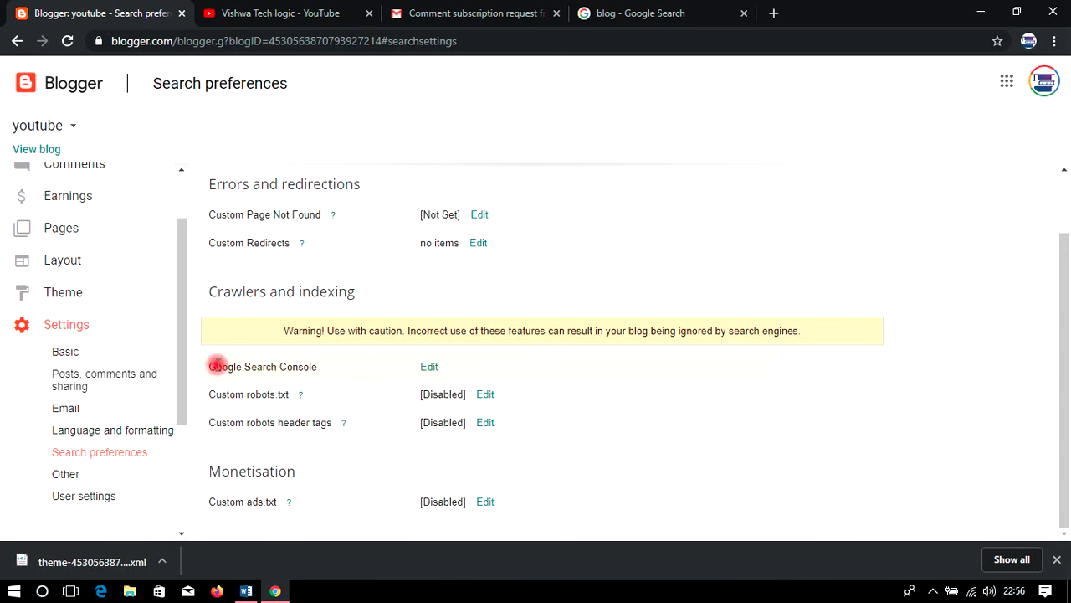
- Examine the Google Search Console entry in the Crawlers and indexing section
{"action": "left_click_drag", "start_coordinate": [210, 367], "coordinate": [325, 369]}
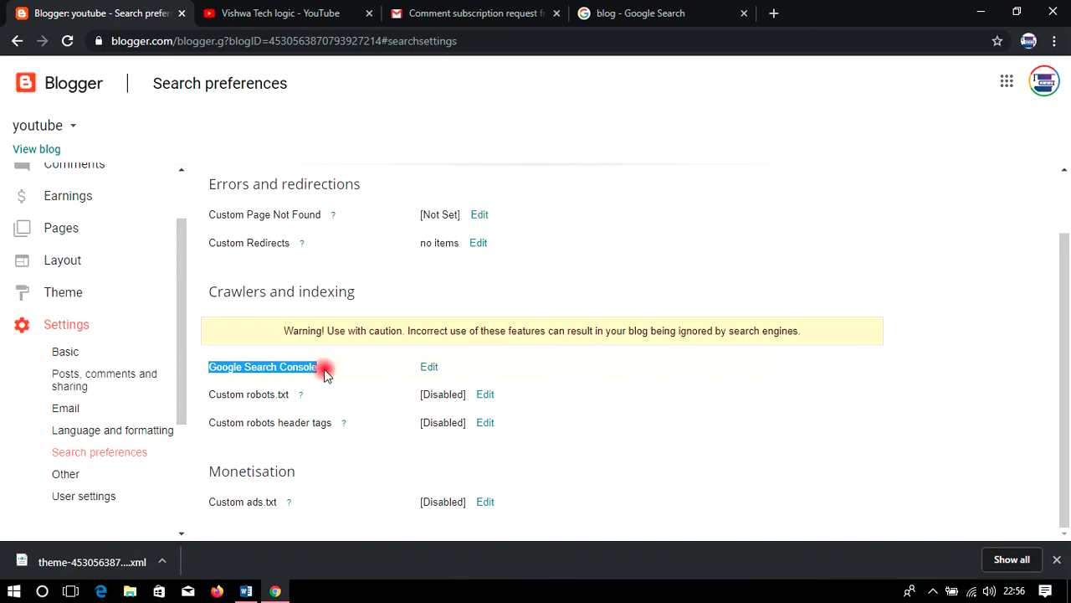
{"action": "left_click", "coordinate": [429, 368]}
{"action": "left_click", "coordinate": [349, 14]}
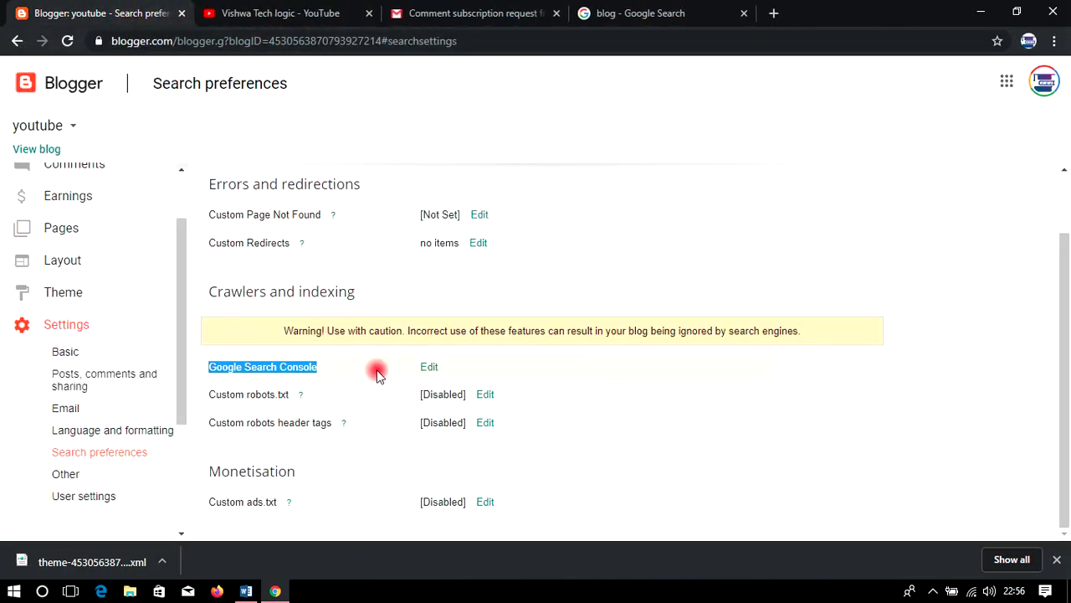
{"action": "left_click", "coordinate": [282, 368]}
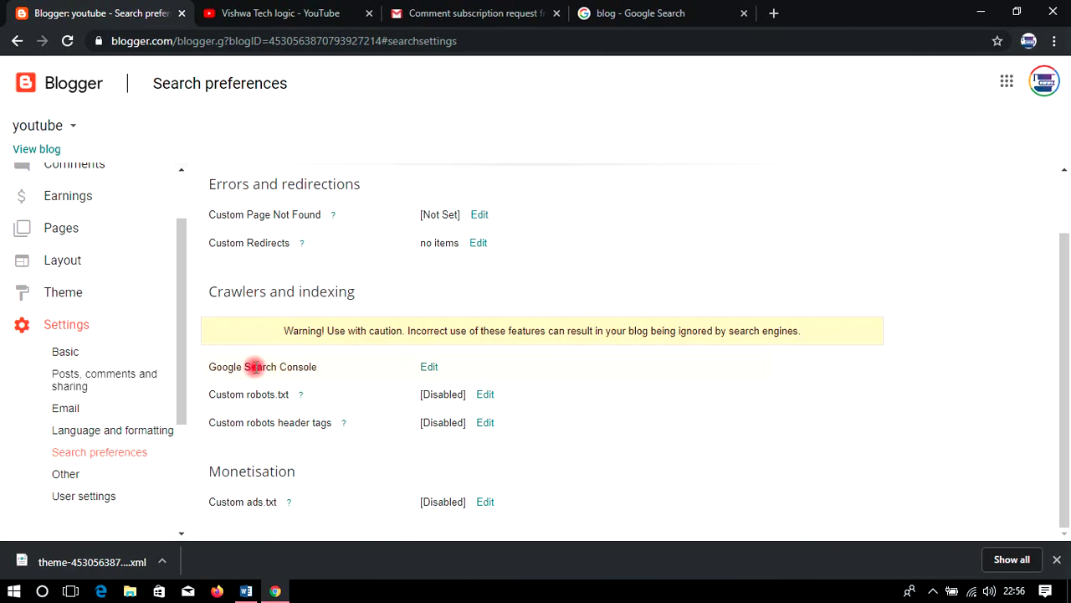
{"action": "mouse_move", "coordinate": [216, 367]}
{"action": "left_mouse_down"}
{"action": "mouse_move", "coordinate": [285, 368]}
{"action": "mouse_move", "coordinate": [209, 366]}
{"action": "left_mouse_up"}
{"action": "left_click", "coordinate": [350, 367]}
{"action": "left_click", "coordinate": [337, 366]}
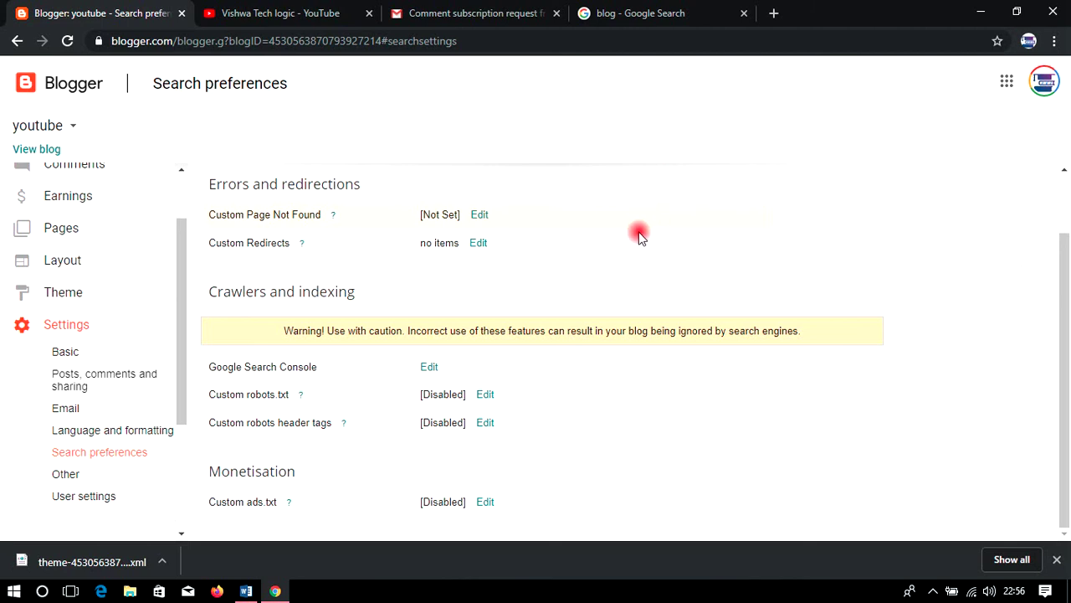
- Examine the Custom robots.txt entry and the remaining Search preferences below it
{"action": "left_click_drag", "start_coordinate": [216, 398], "coordinate": [299, 399]}
{"action": "left_click", "coordinate": [347, 399]}
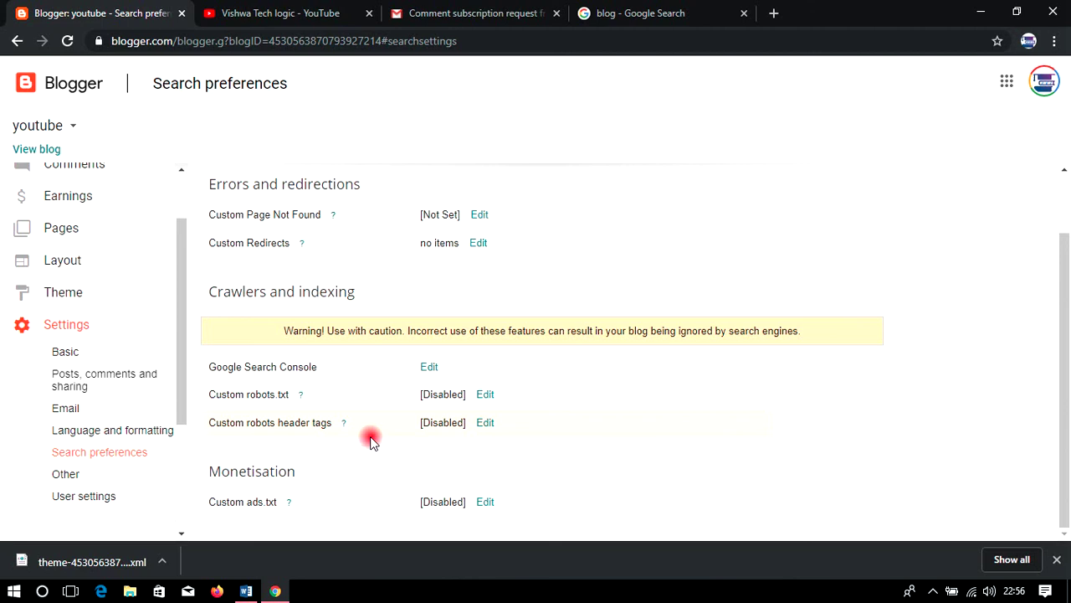
{"action": "left_click", "coordinate": [524, 587]}
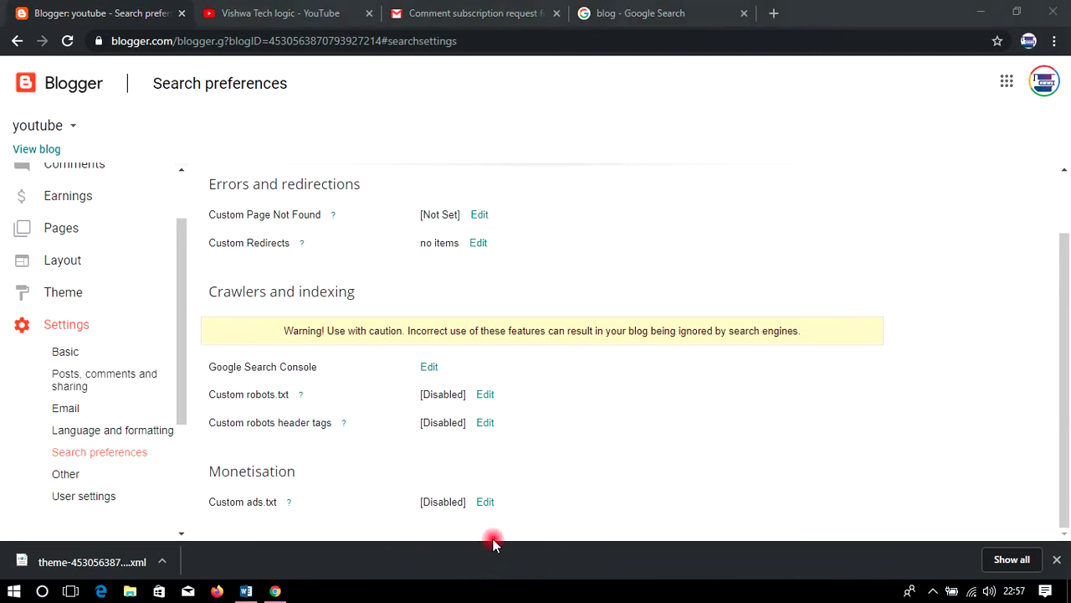
- Open the Other settings and examine the Import & back up and Delete blog sections
{"action": "left_click", "coordinate": [92, 474]}
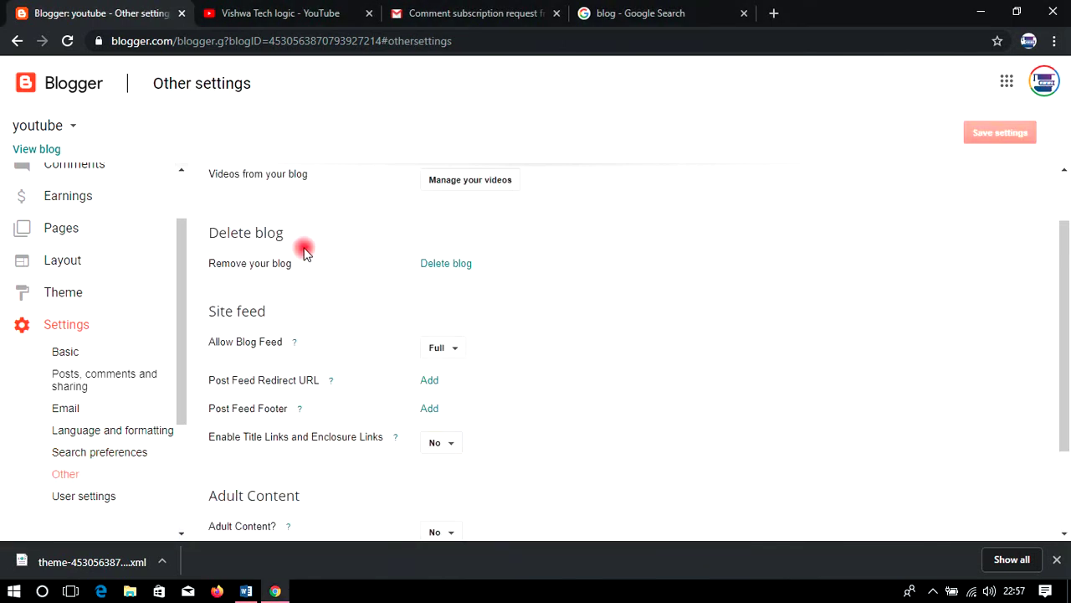
{"action": "scroll", "coordinate": [290, 274], "scroll_direction": "up", "scroll_amount": 1}
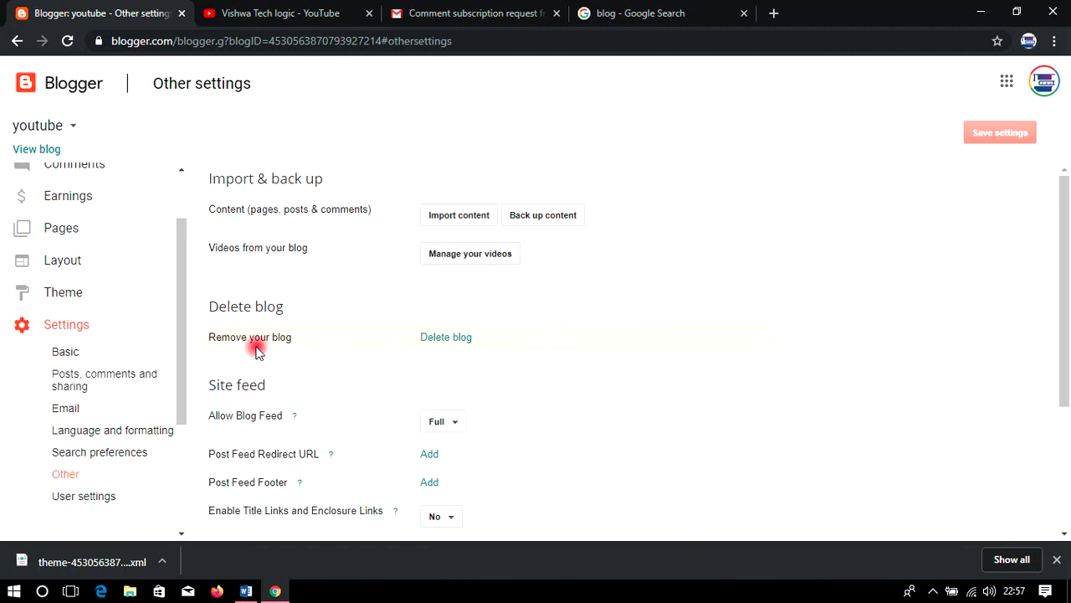
{"action": "left_click_drag", "start_coordinate": [293, 337], "coordinate": [206, 337]}
{"action": "left_click", "coordinate": [345, 300]}
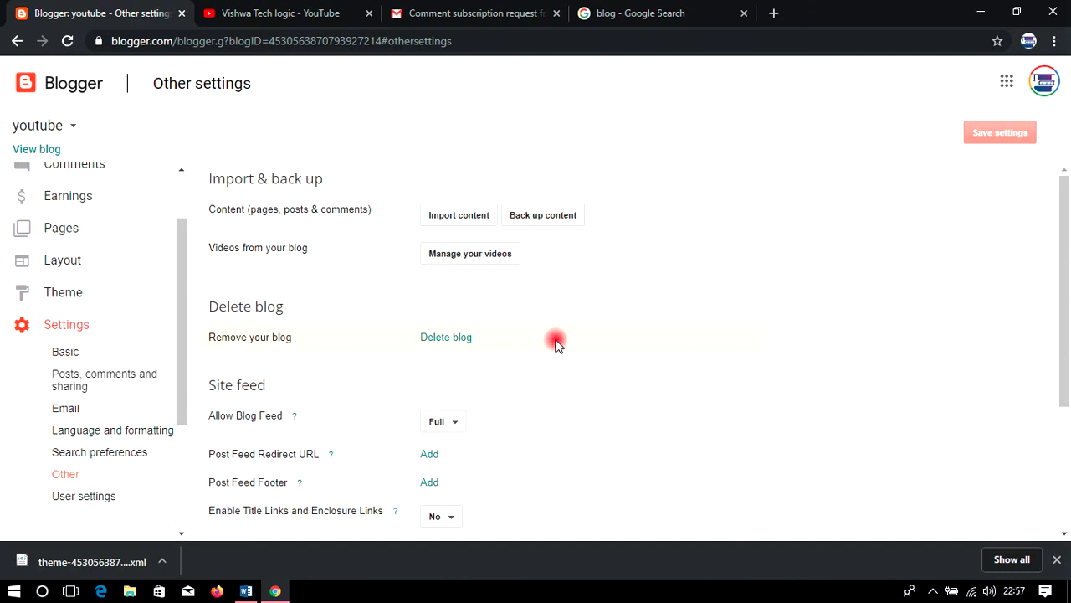
{"action": "left_click", "coordinate": [532, 581]}
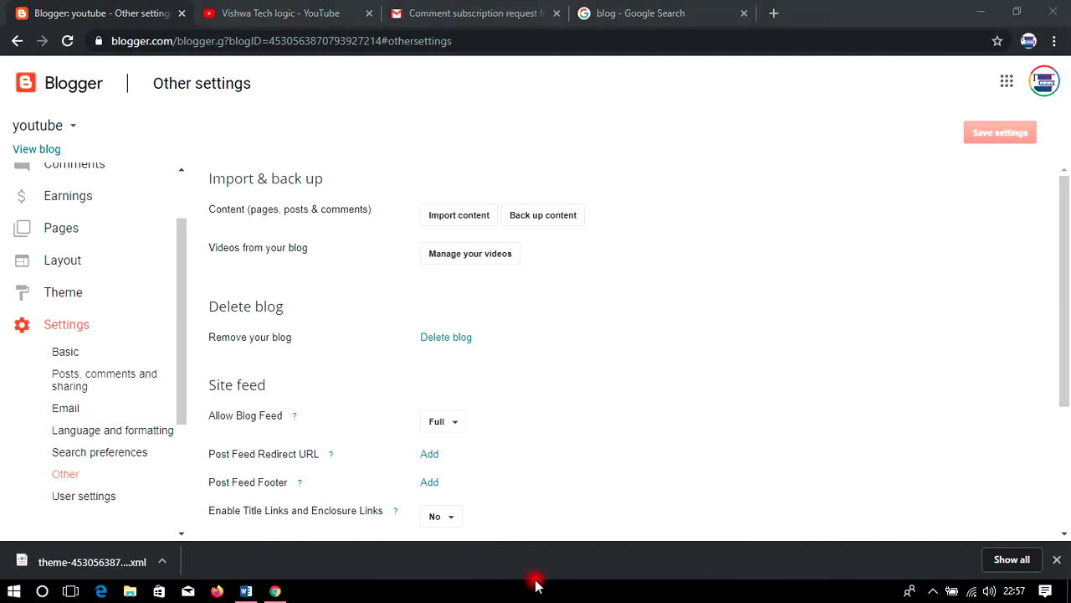
- Read the help text for Allow Blog Feed, close it, and look over the Site feed options
{"action": "scroll", "coordinate": [294, 408], "scroll_direction": "down", "scroll_amount": 1}
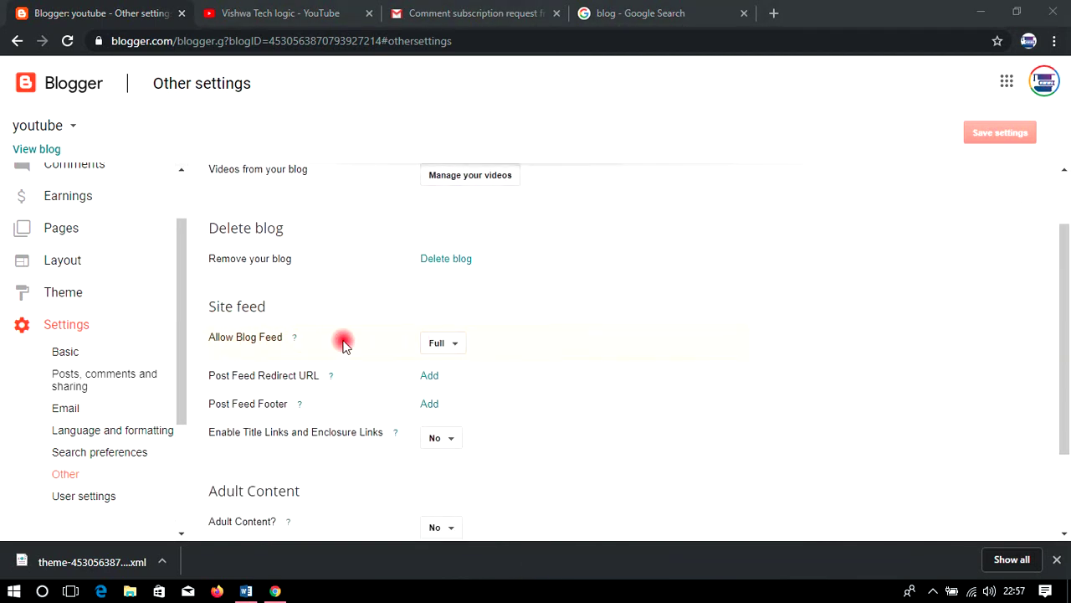
{"action": "left_click", "coordinate": [293, 338]}
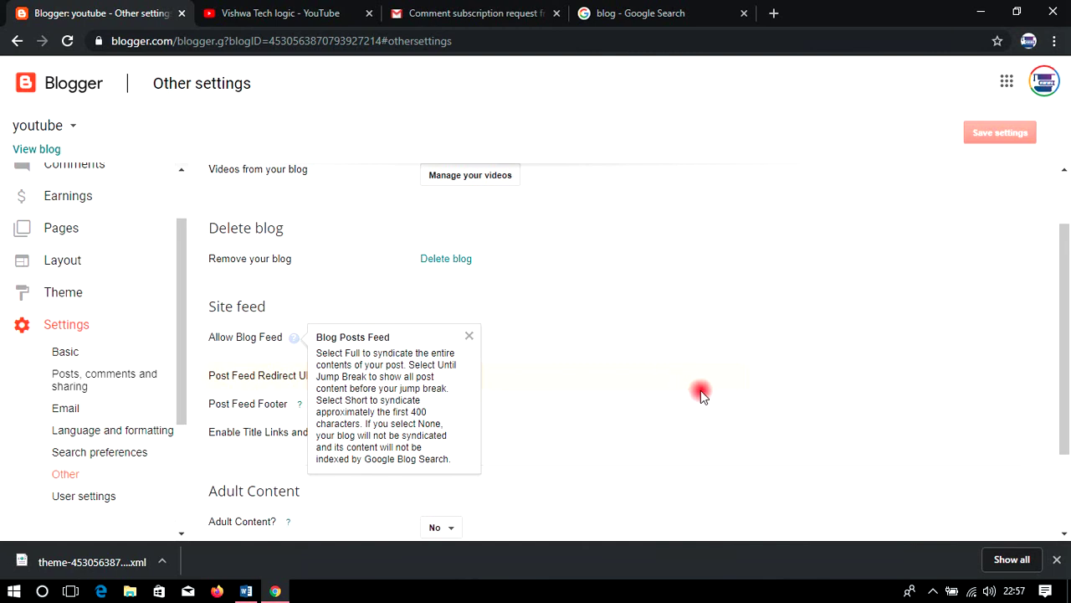
{"action": "left_click", "coordinate": [843, 378]}
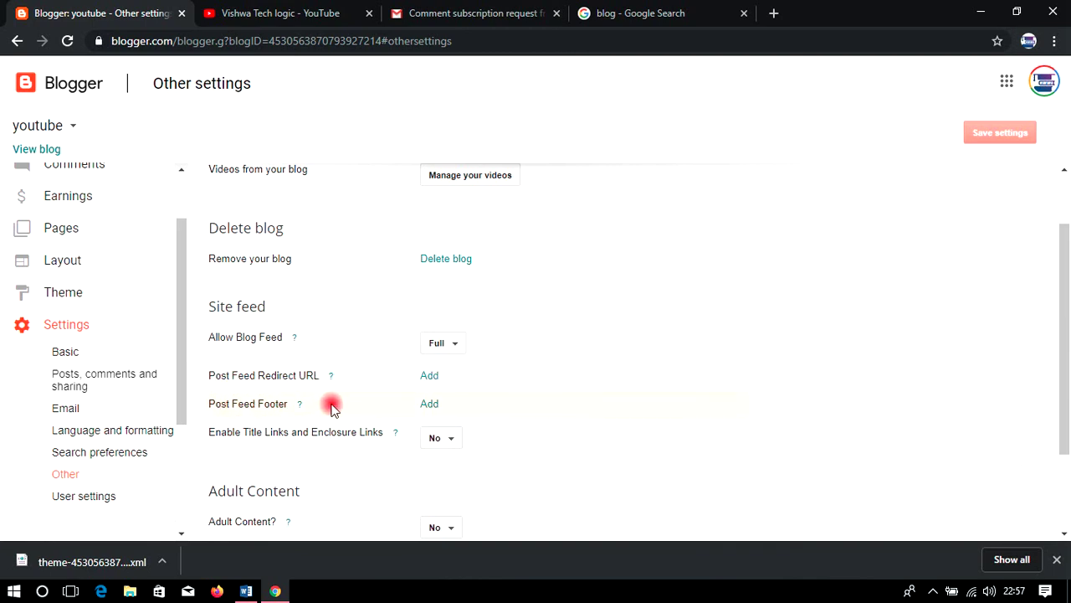
{"action": "scroll", "coordinate": [390, 422], "scroll_direction": "down", "scroll_amount": 1}
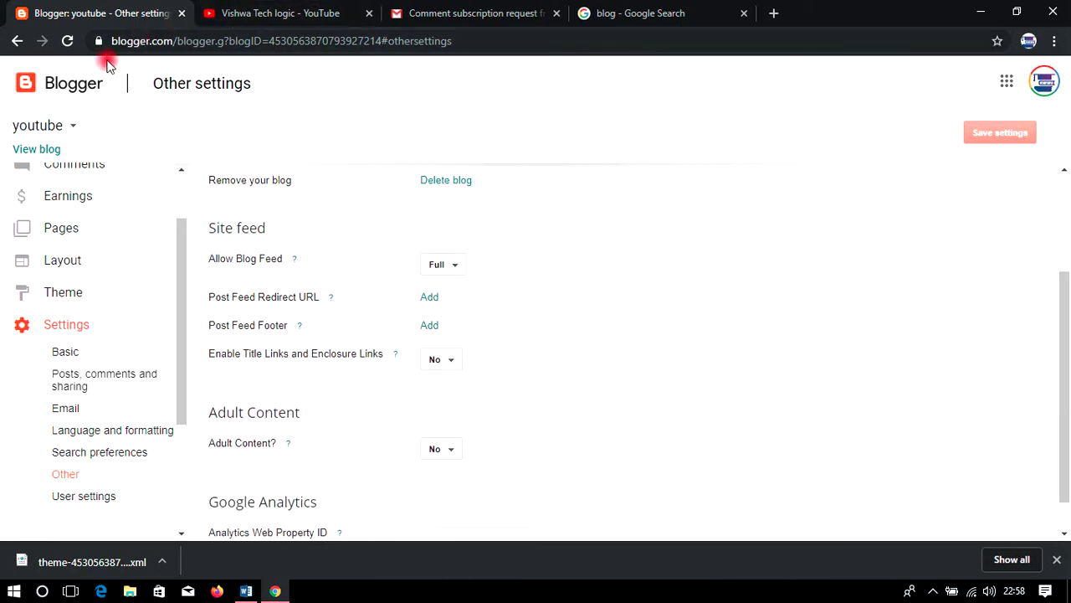
- Open the blog in a new browser tab and examine its header title and the page down to its lower part
{"action": "right_click", "coordinate": [36, 149]}
{"action": "left_click", "coordinate": [95, 165]}
{"action": "left_click", "coordinate": [269, 10]}
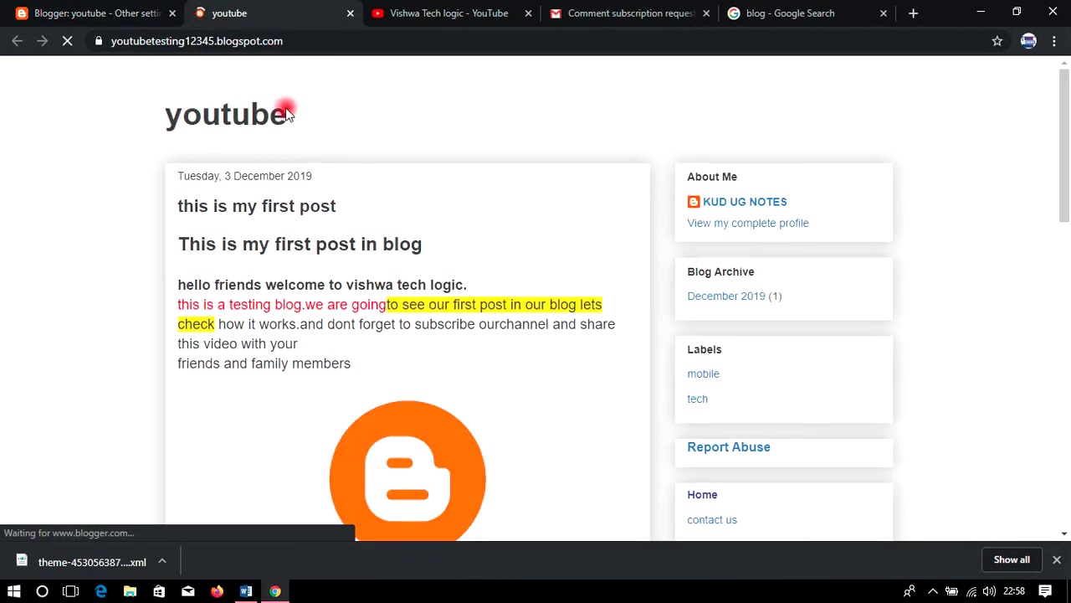
{"action": "left_click_drag", "start_coordinate": [299, 111], "coordinate": [119, 125]}
{"action": "scroll", "coordinate": [125, 142], "scroll_direction": "down", "scroll_amount": 15}
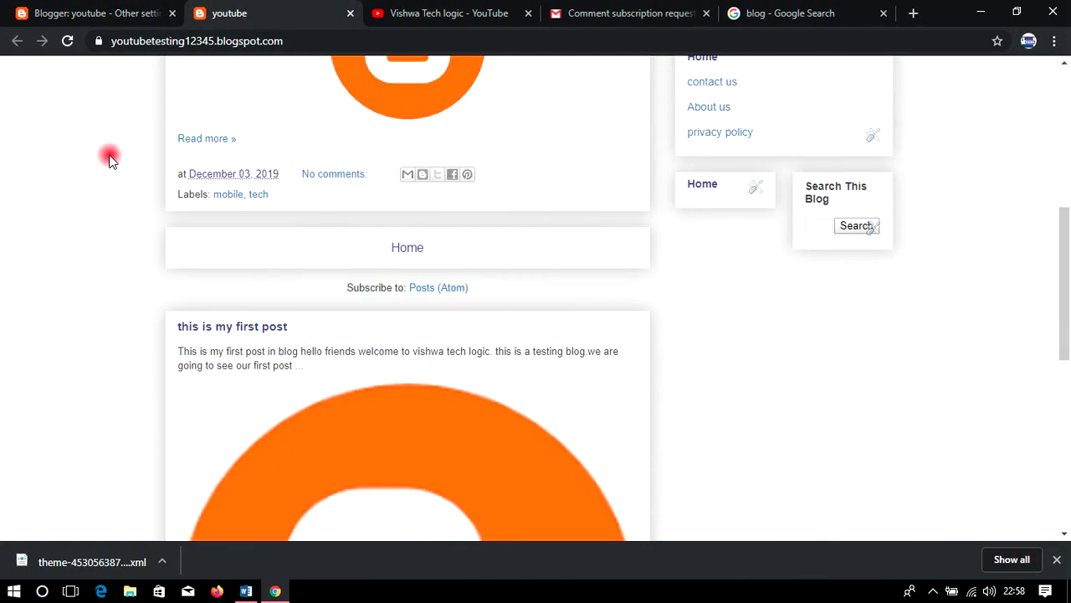
{"action": "left_click_drag", "start_coordinate": [418, 519], "coordinate": [778, 493]}
{"action": "left_click", "coordinate": [795, 393]}
- Return to the Other settings, open the Post Feed Footer text field without entering text, and examine the Adult Content setting
{"action": "left_click", "coordinate": [80, 10]}
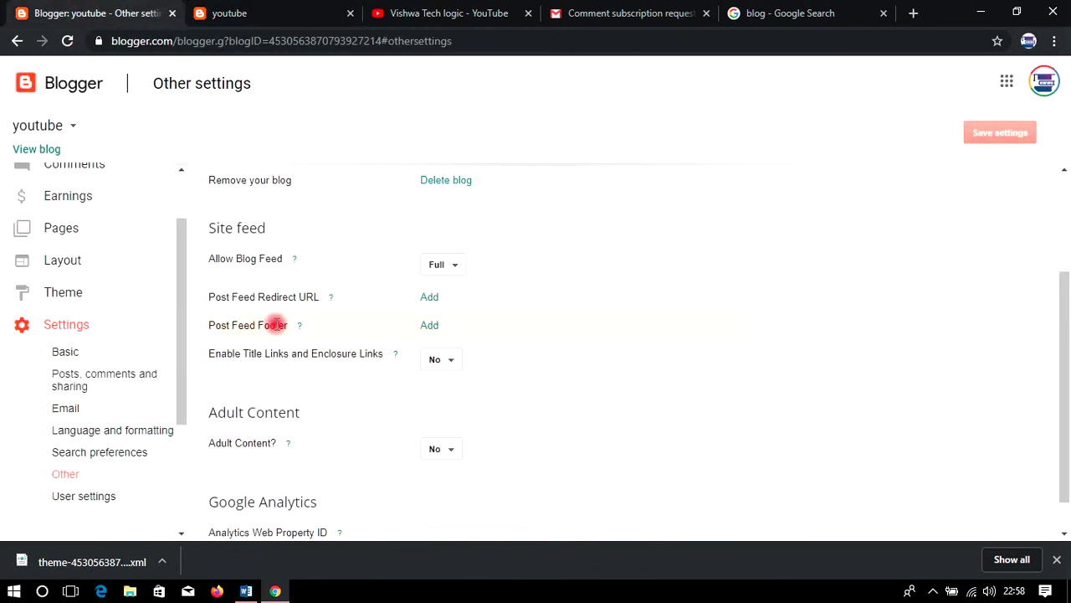
{"action": "left_click", "coordinate": [428, 325]}
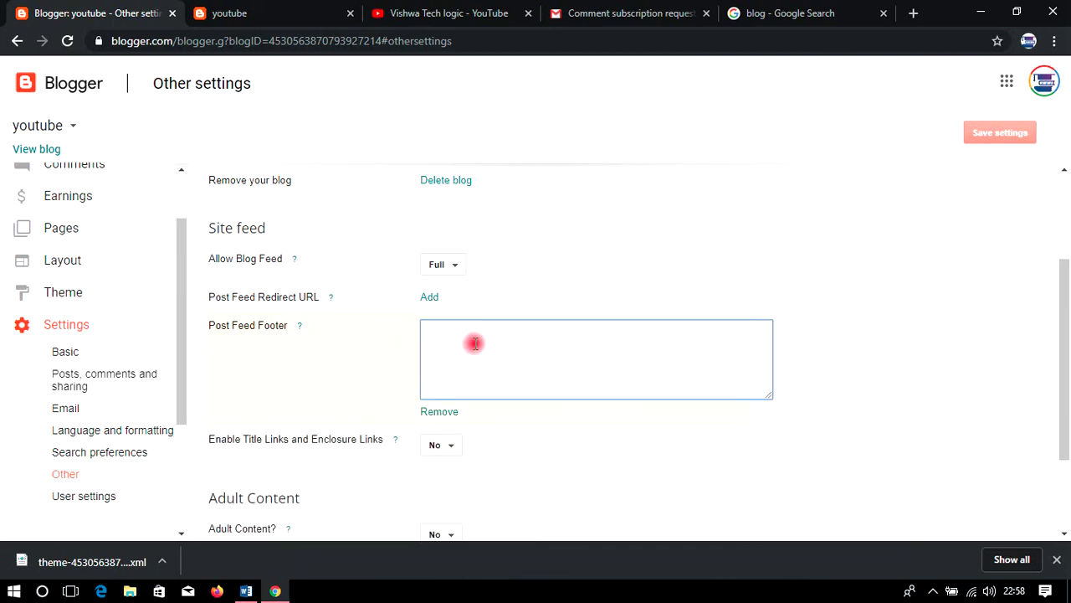
{"action": "scroll", "coordinate": [474, 343], "scroll_direction": "down", "scroll_amount": 2}
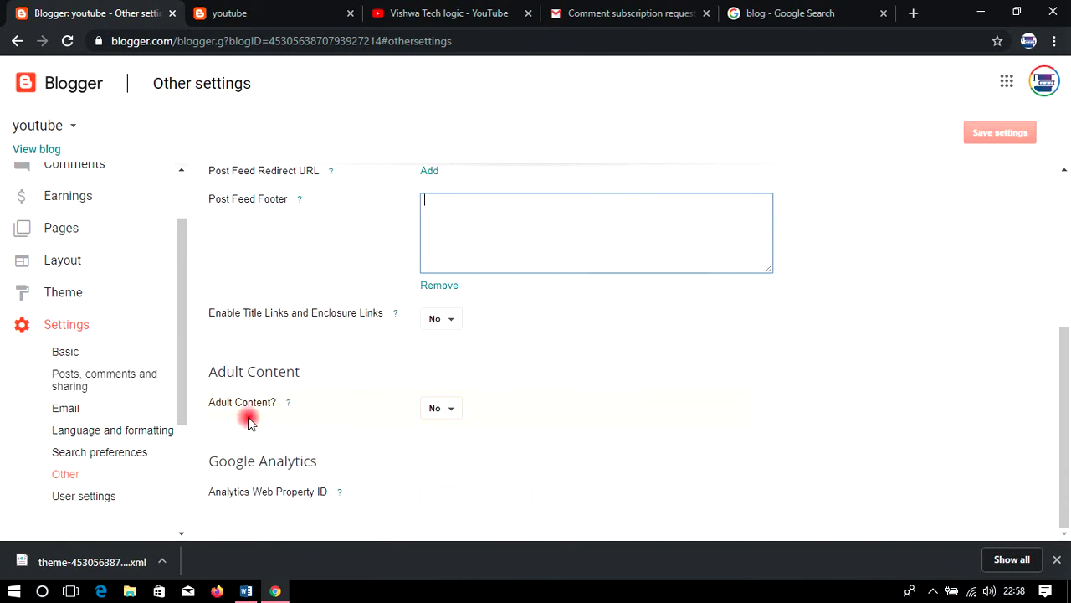
{"action": "left_click", "coordinate": [269, 403]}
{"action": "left_click_drag", "start_coordinate": [269, 402], "coordinate": [210, 404]}
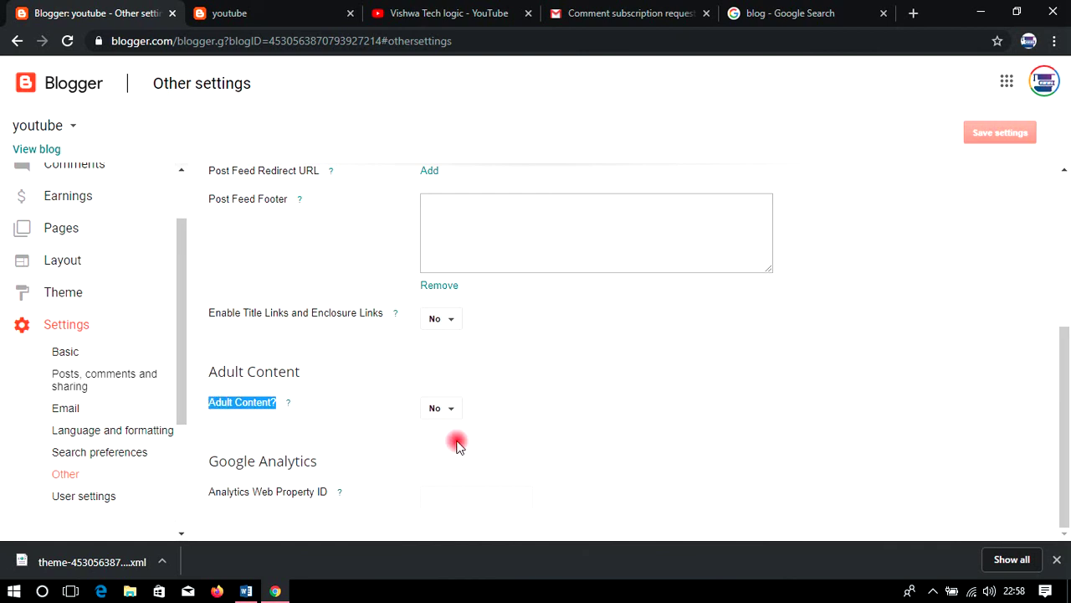
{"action": "left_click", "coordinate": [491, 457]}
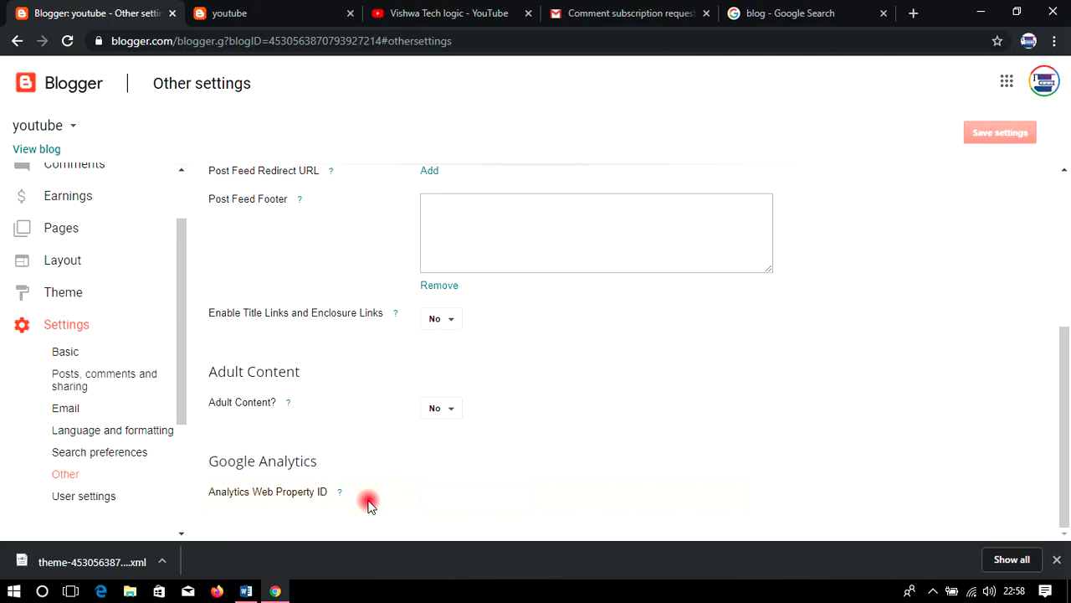
- Examine the Analytics Web Property ID setting and its input field in the Google Analytics section
{"action": "left_click", "coordinate": [461, 491]}
{"action": "left_click", "coordinate": [636, 420]}
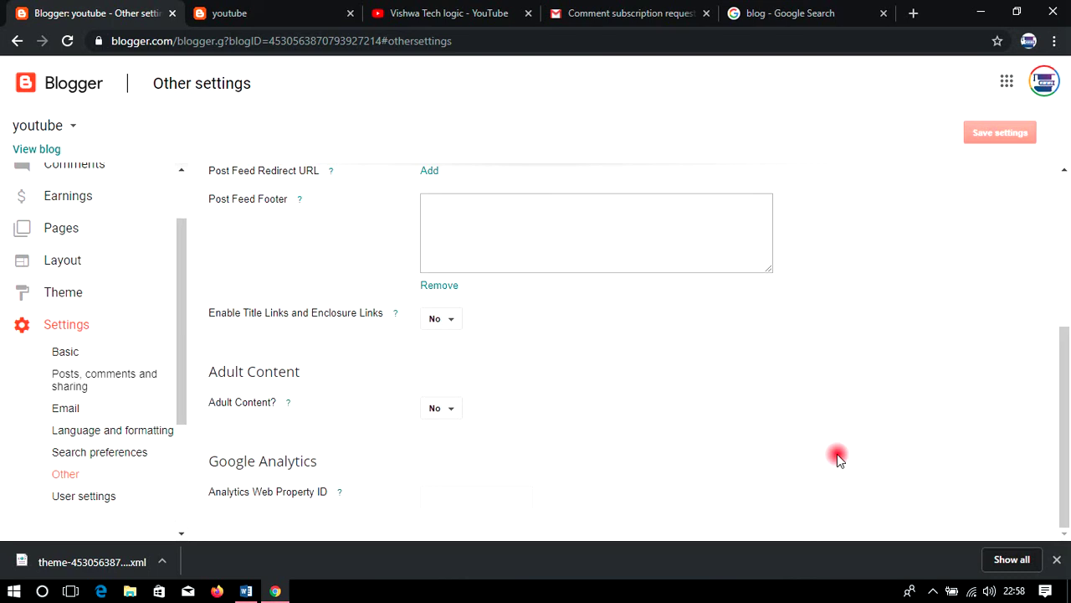
{"action": "left_click", "coordinate": [462, 491]}
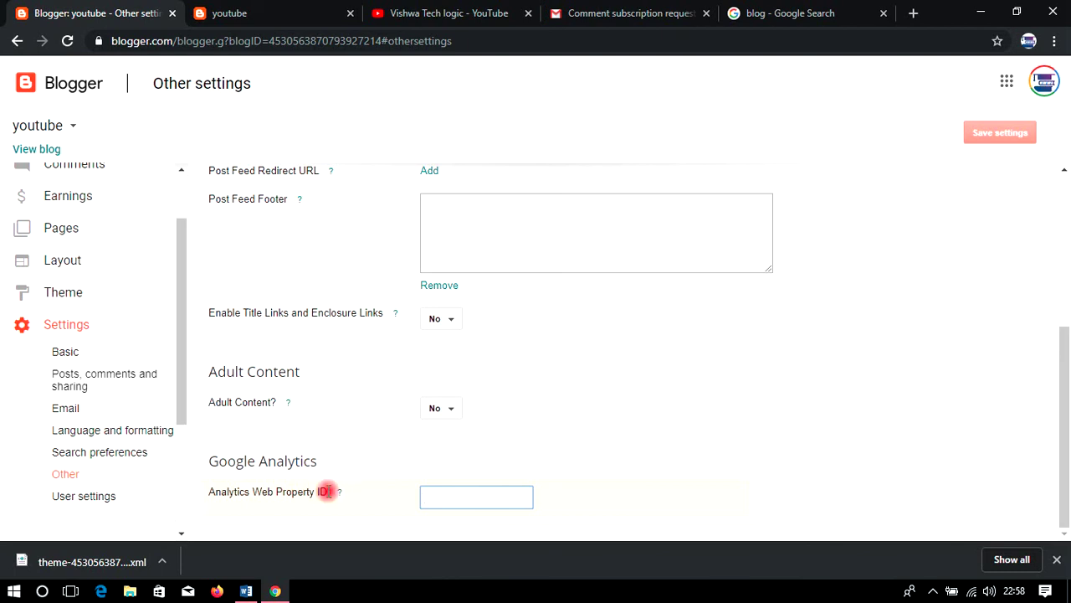
{"action": "left_click_drag", "start_coordinate": [206, 494], "coordinate": [466, 488]}
{"action": "left_click", "coordinate": [536, 452]}
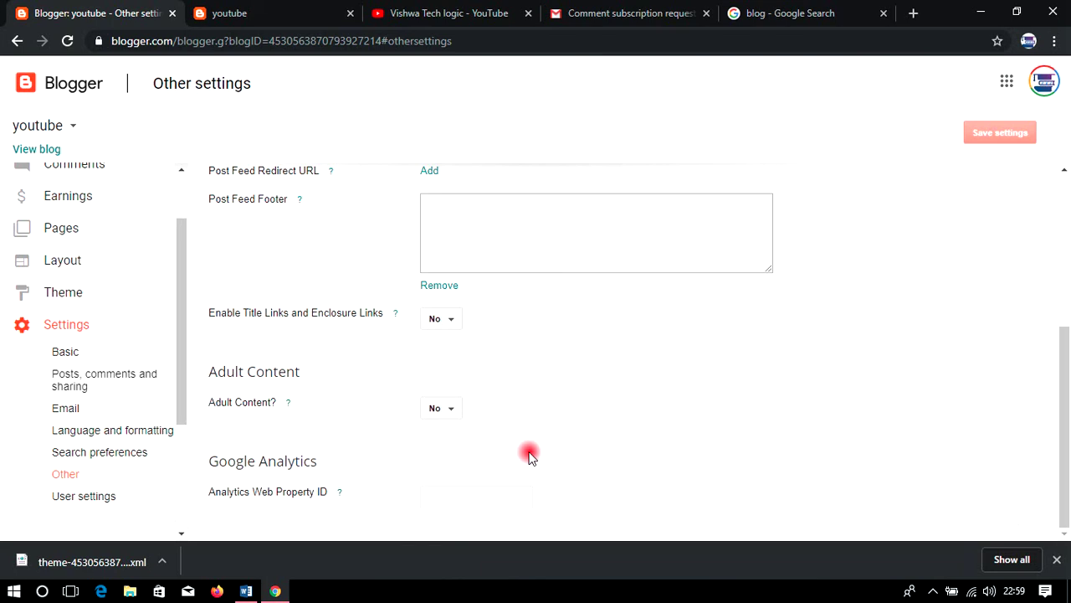
- View the User settings, then revisit the Other, Language and formatting, and Search preferences pages
{"action": "left_click", "coordinate": [88, 497]}
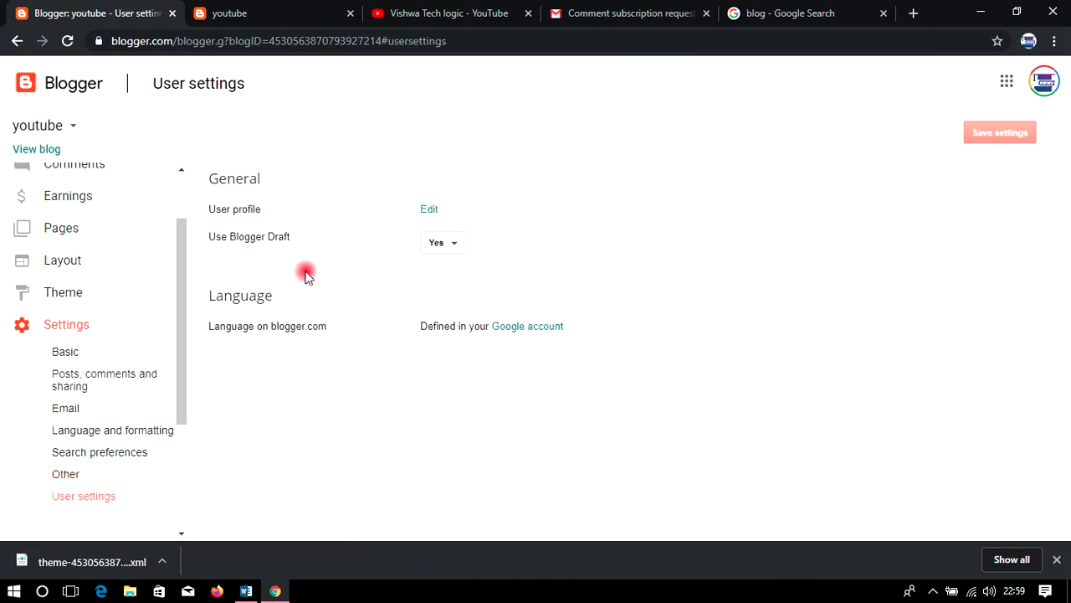
{"action": "left_click", "coordinate": [100, 474]}
{"action": "left_click", "coordinate": [132, 435]}
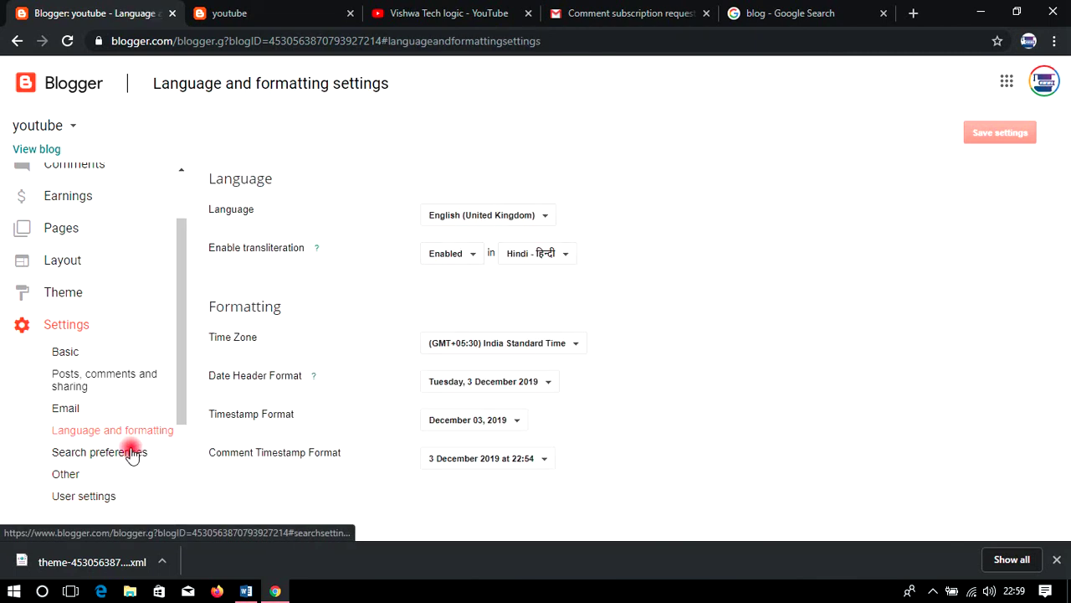
{"action": "left_click", "coordinate": [130, 450]}
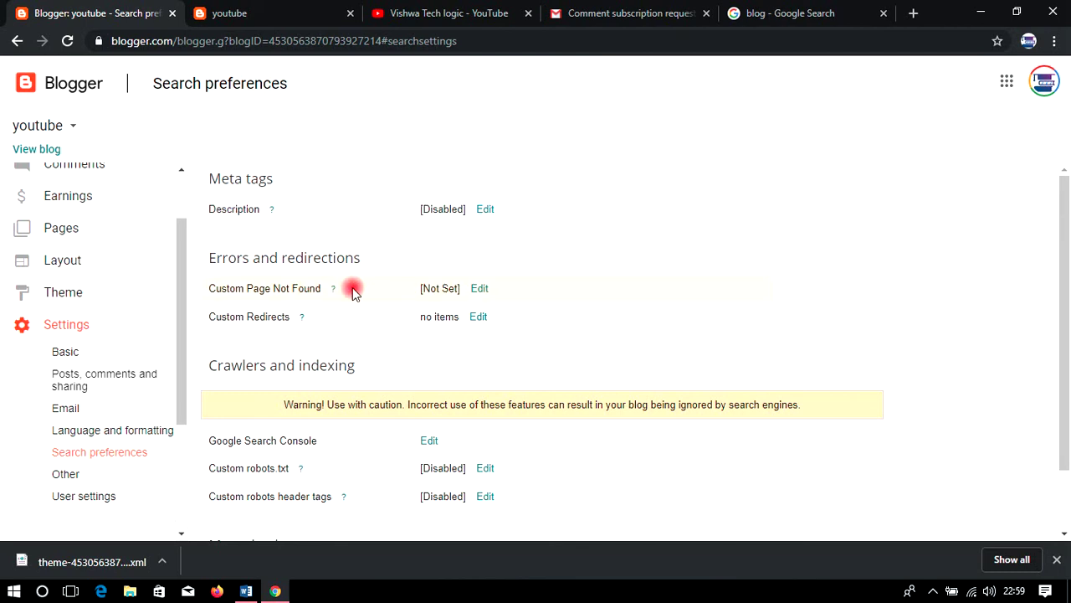
- Revisit the Basic, Posts, comments and sharing, Email, and Language and formatting settings, ending with a review of all Search preferences sections
{"action": "left_click", "coordinate": [109, 352]}
{"action": "left_click", "coordinate": [116, 378]}
{"action": "left_click", "coordinate": [120, 427]}
{"action": "left_click", "coordinate": [112, 409]}
{"action": "left_click", "coordinate": [134, 432]}
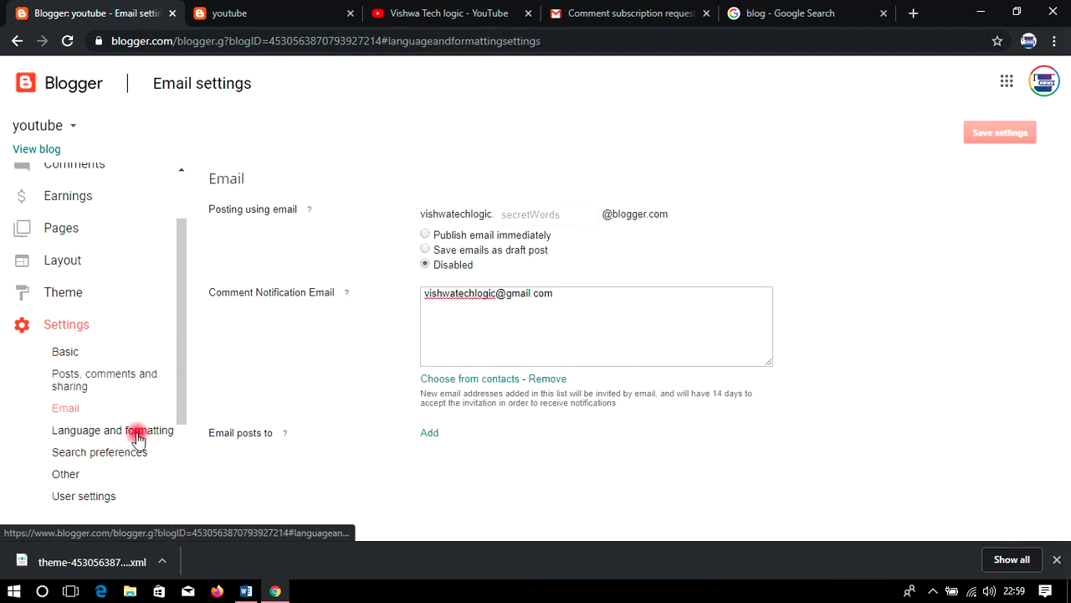
{"action": "left_click", "coordinate": [134, 450]}
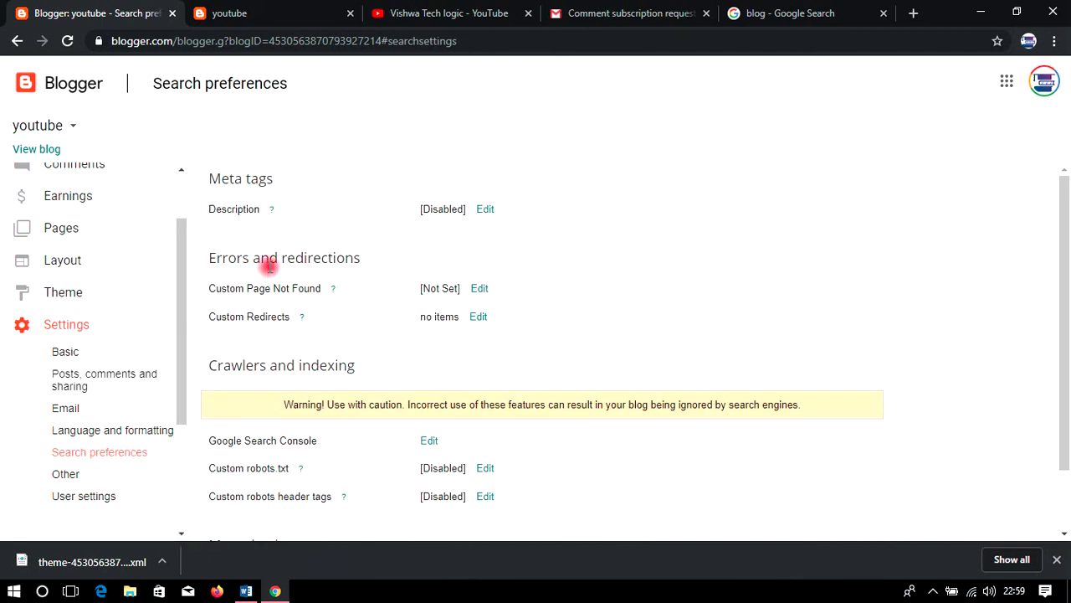
{"action": "scroll", "coordinate": [420, 218], "scroll_direction": "down", "scroll_amount": 1}
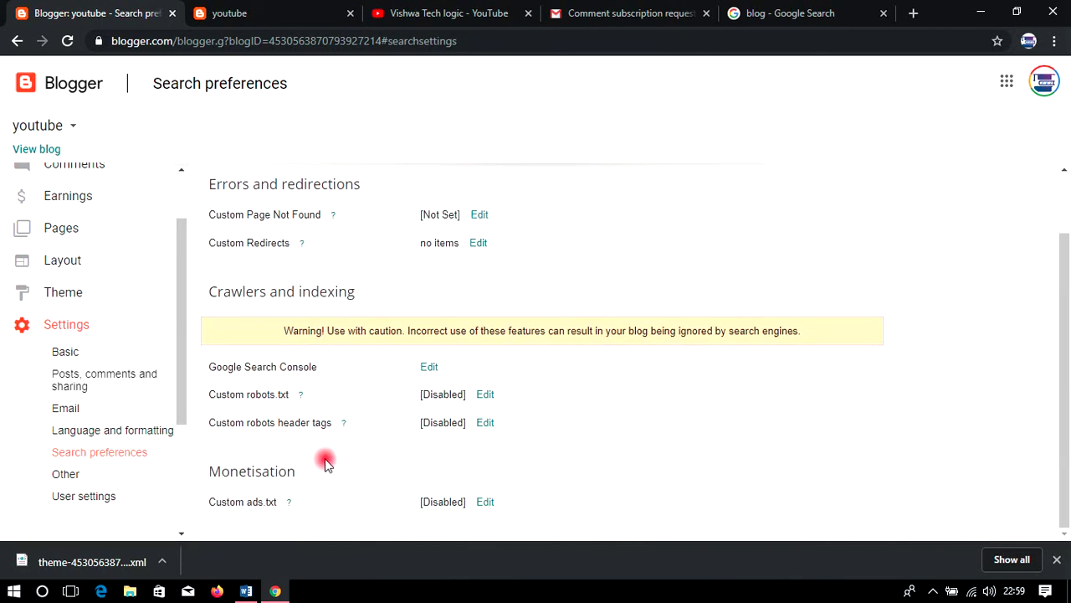
{"action": "scroll", "coordinate": [409, 316], "scroll_direction": "up", "scroll_amount": 1}
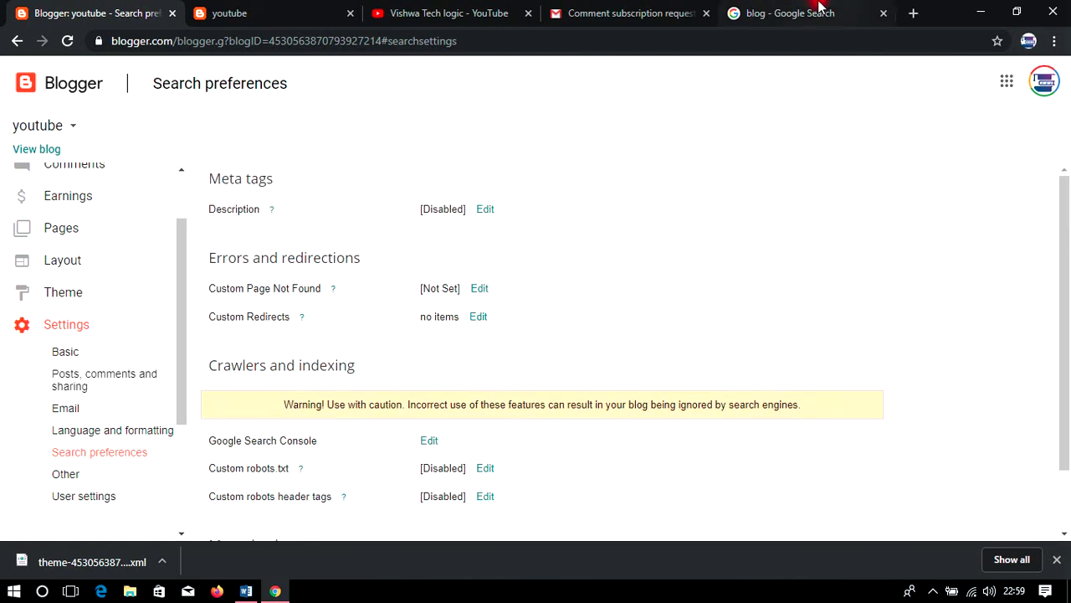
- Switch to the Google results for "blog", search for "blog examples", browse those results, and go back to the "blog" results
{"action": "left_click", "coordinate": [774, 14]}
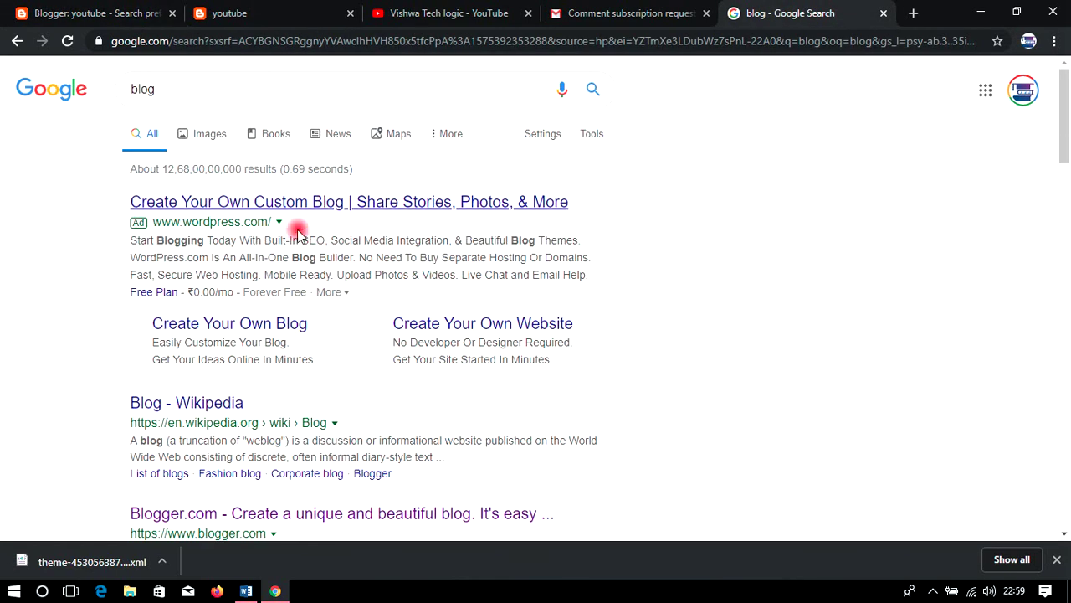
{"action": "left_click_drag", "start_coordinate": [124, 246], "coordinate": [185, 257]}
{"action": "left_click", "coordinate": [173, 87]}
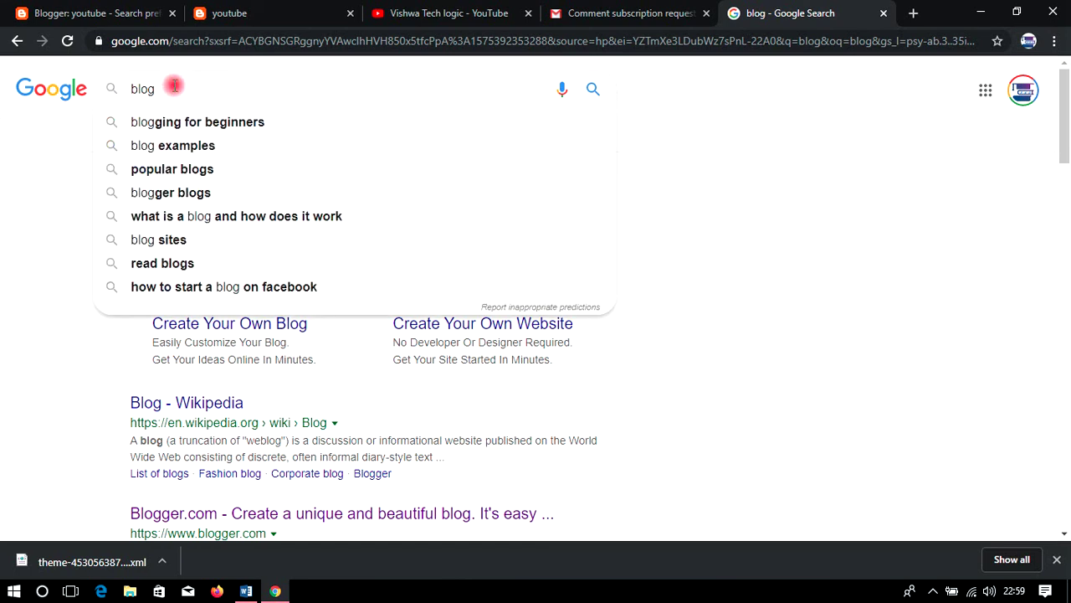
{"action": "left_click", "coordinate": [203, 146]}
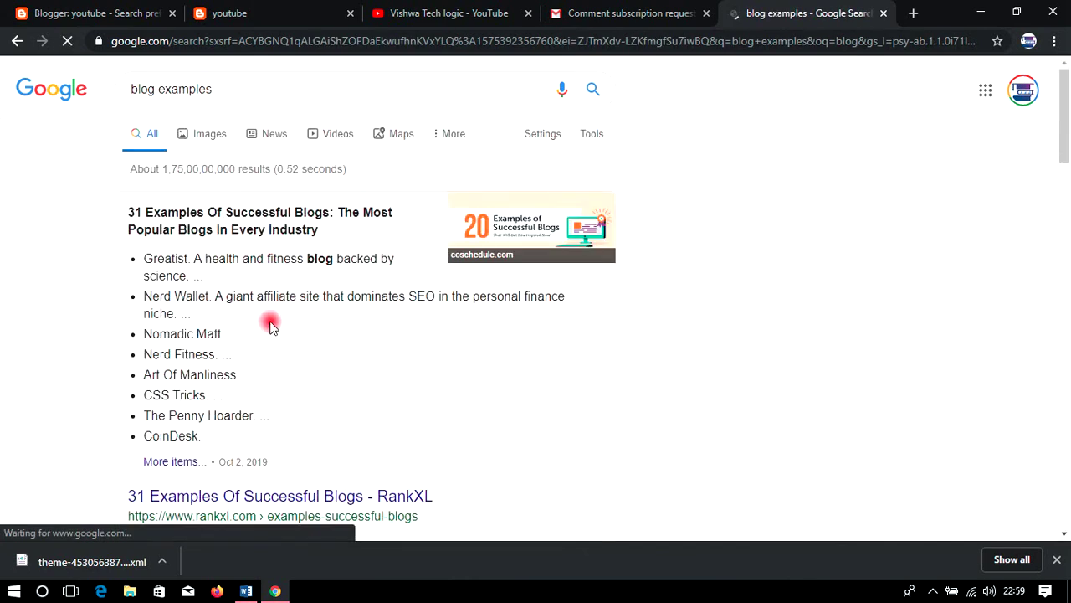
{"action": "scroll", "coordinate": [270, 318], "scroll_direction": "down", "scroll_amount": 4}
{"action": "scroll", "coordinate": [271, 329], "scroll_direction": "down", "scroll_amount": 3}
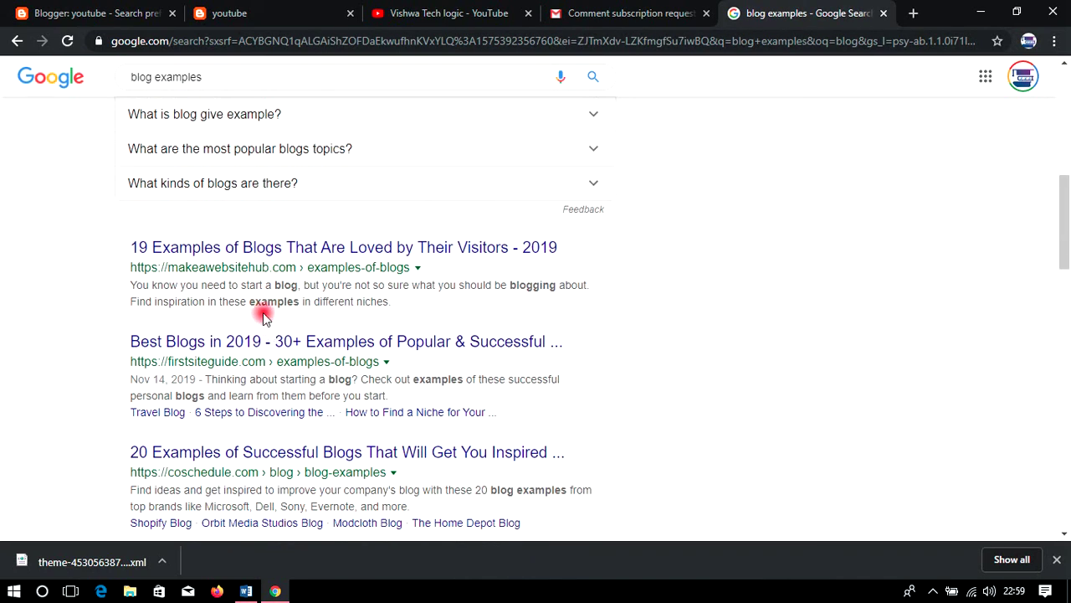
{"action": "left_click", "coordinate": [16, 40]}
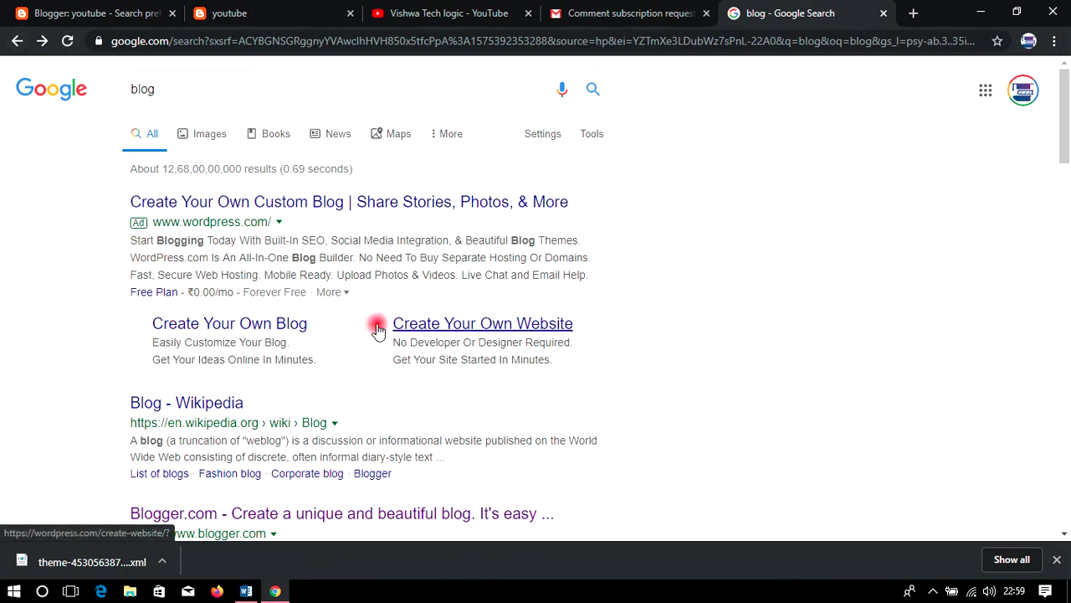
- Examine the description snippets under the WordPress and Wikipedia results as examples of search descriptions
{"action": "left_click_drag", "start_coordinate": [131, 241], "coordinate": [359, 296]}
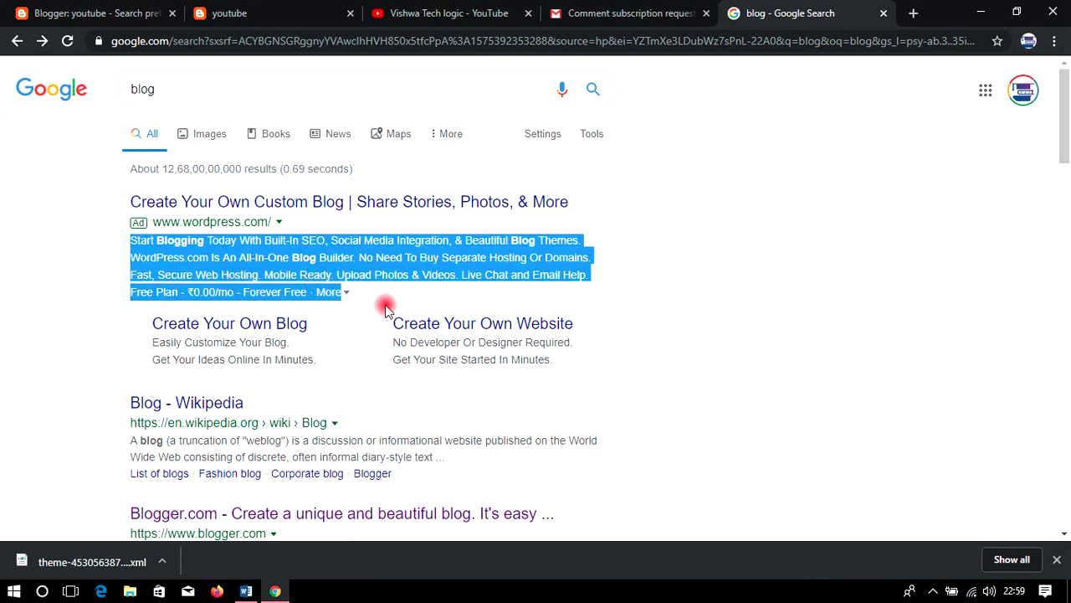
{"action": "left_click", "coordinate": [636, 297]}
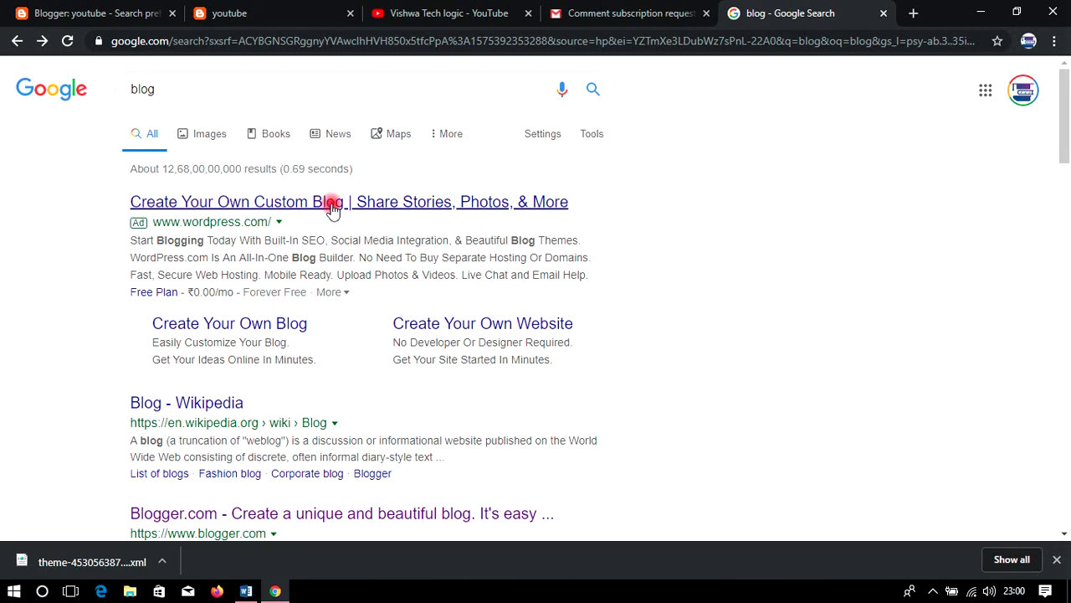
{"action": "scroll", "coordinate": [240, 279], "scroll_direction": "down", "scroll_amount": 4}
{"action": "scroll", "coordinate": [253, 280], "scroll_direction": "up", "scroll_amount": 2}
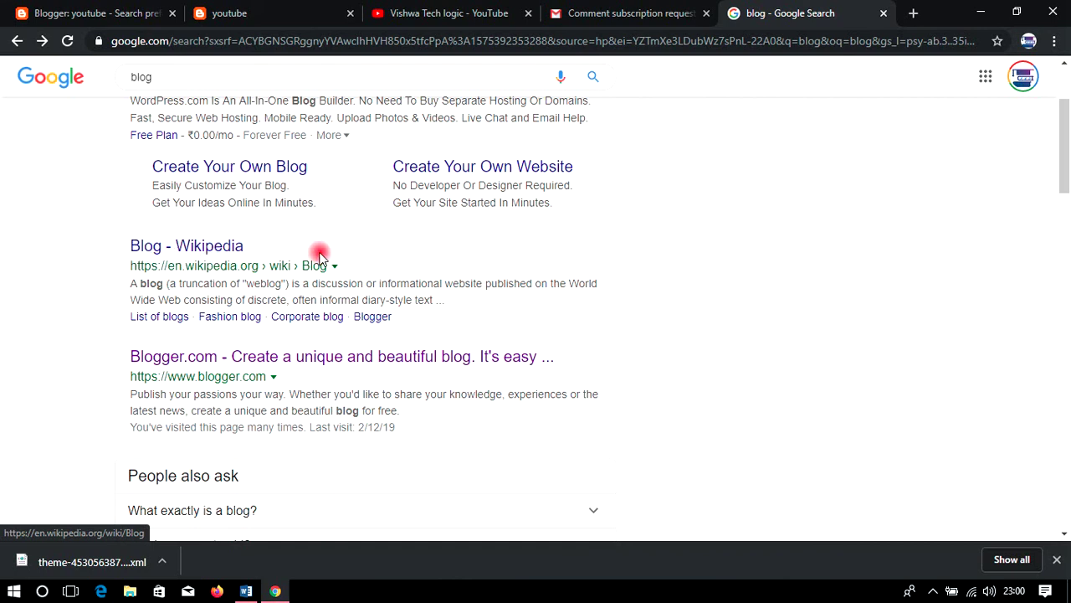
{"action": "left_click_drag", "start_coordinate": [124, 279], "coordinate": [396, 323]}
{"action": "left_click", "coordinate": [525, 310]}
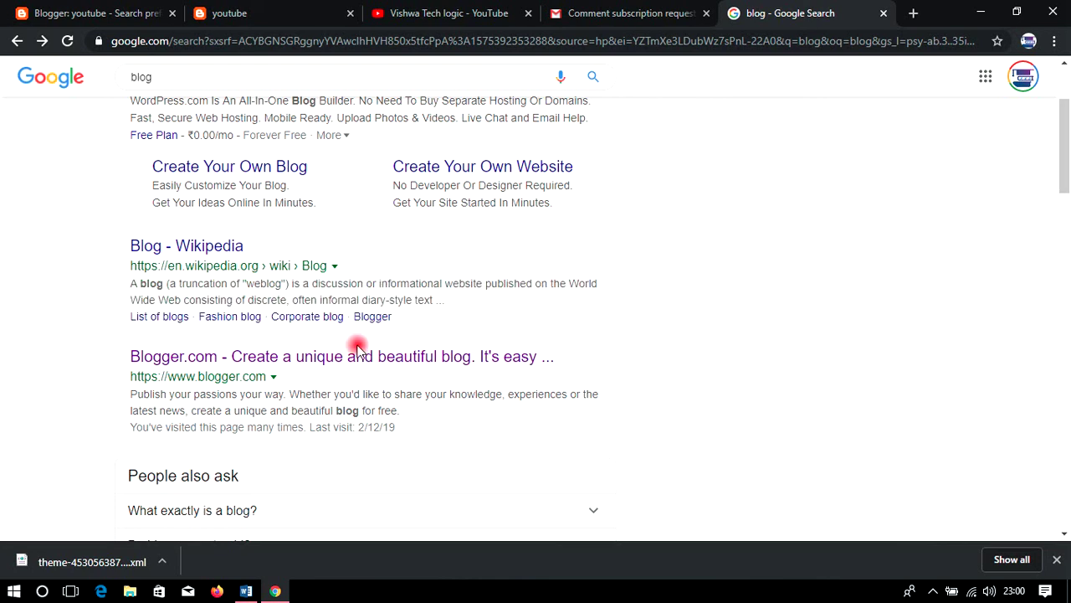